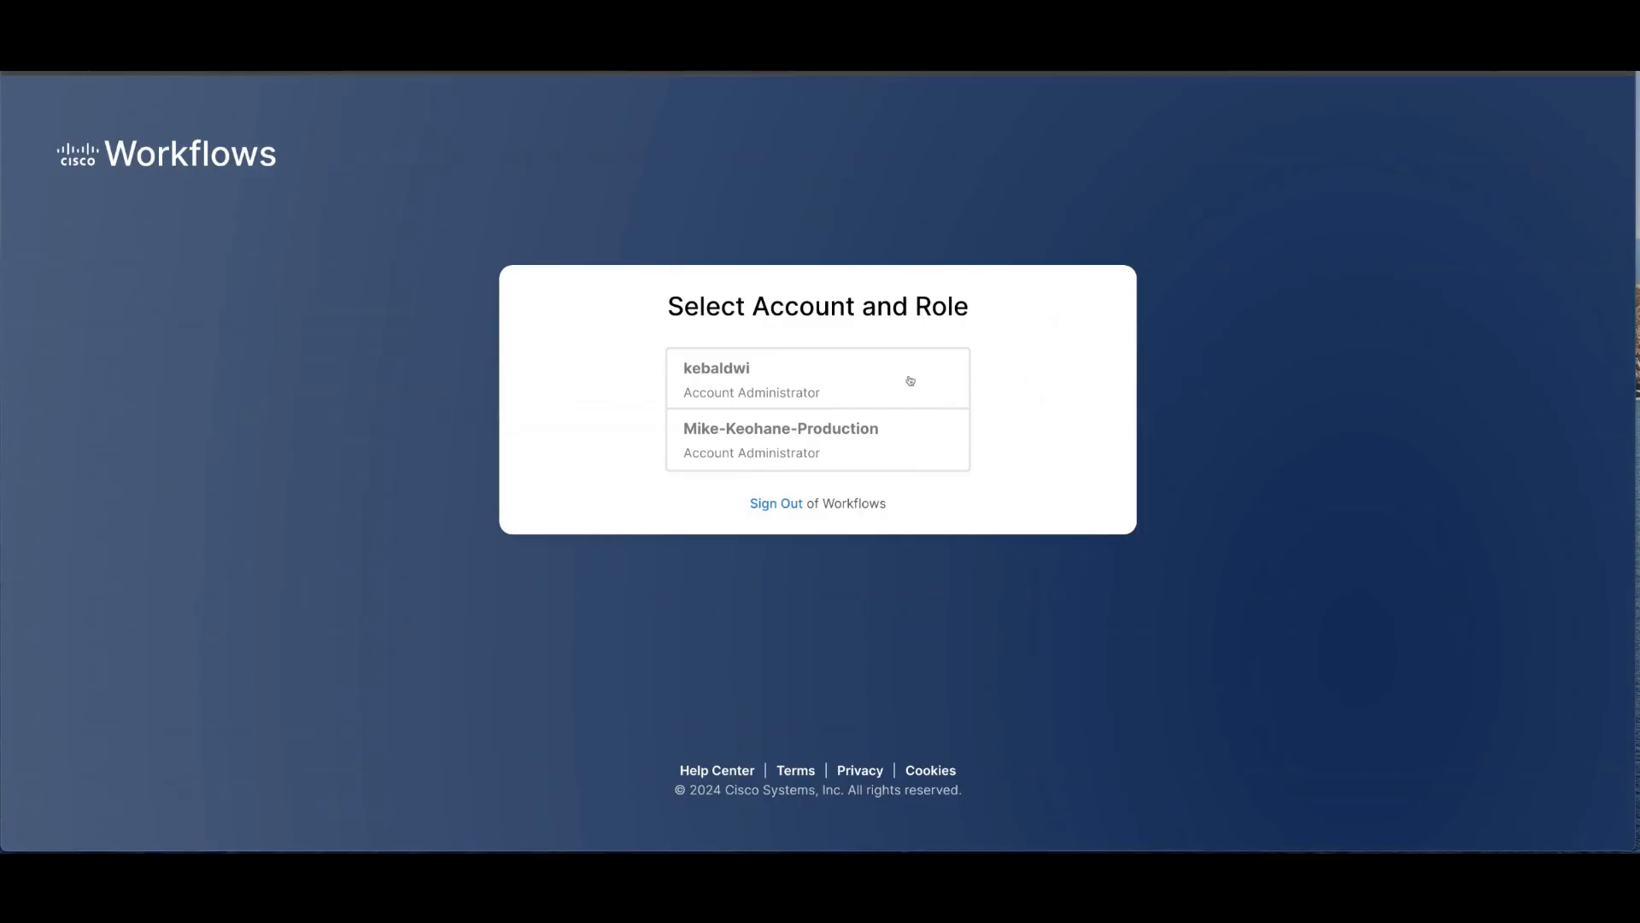
Enter the first listed account as Account Administrator and open the Automation Hub offerings.
{"action": "left_click", "coordinate": [854, 387]}
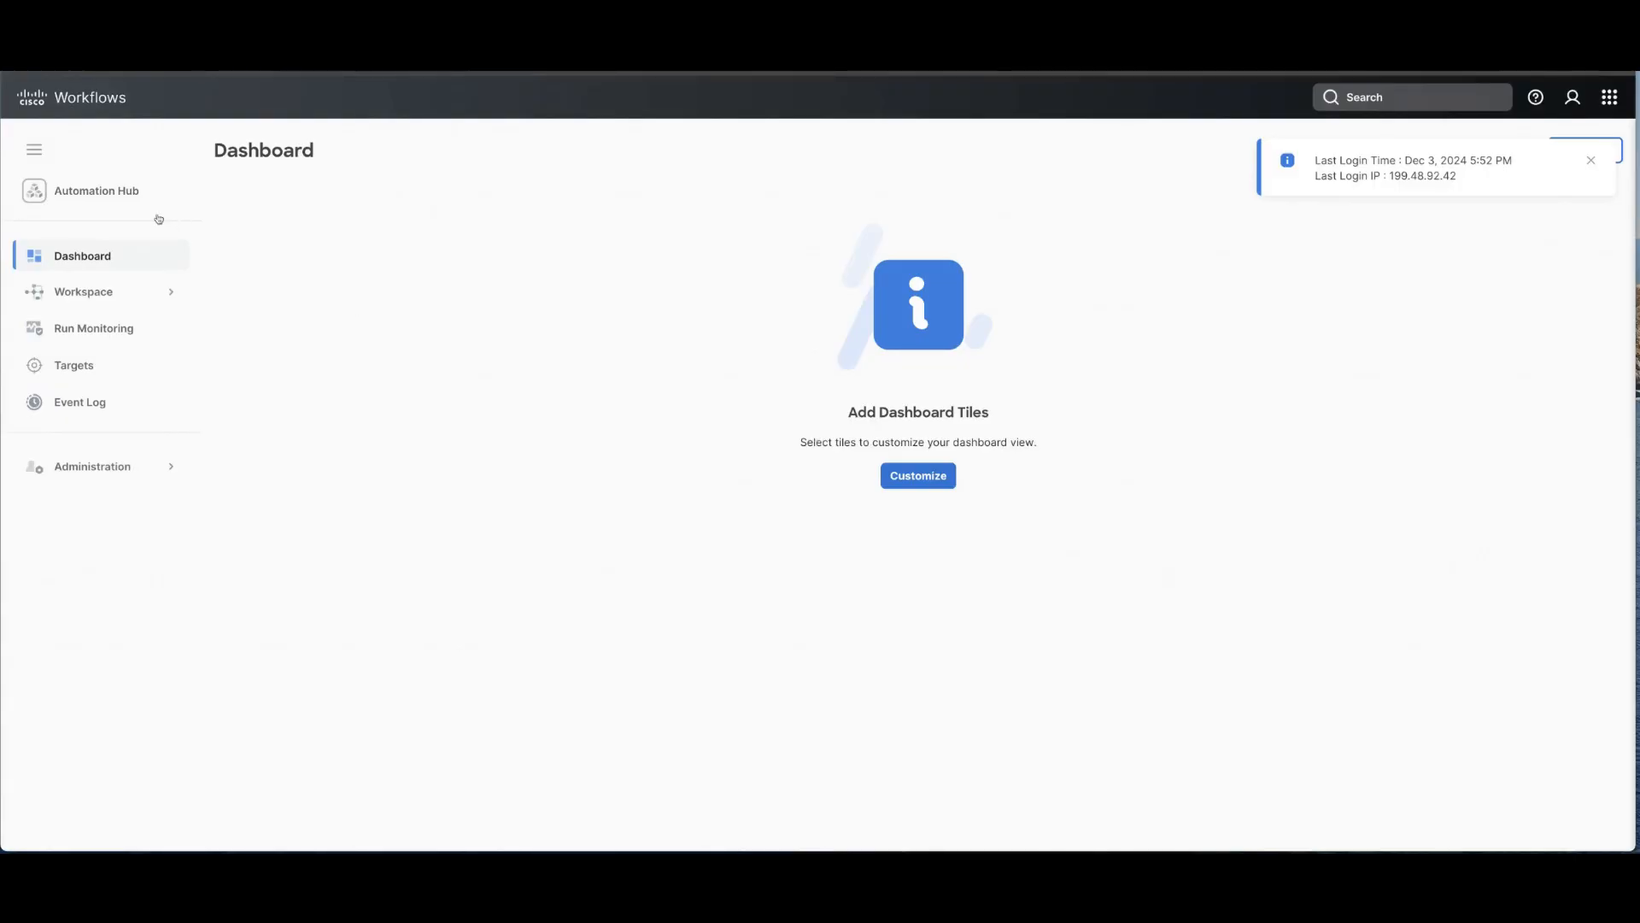
{"action": "left_click", "coordinate": [136, 199]}
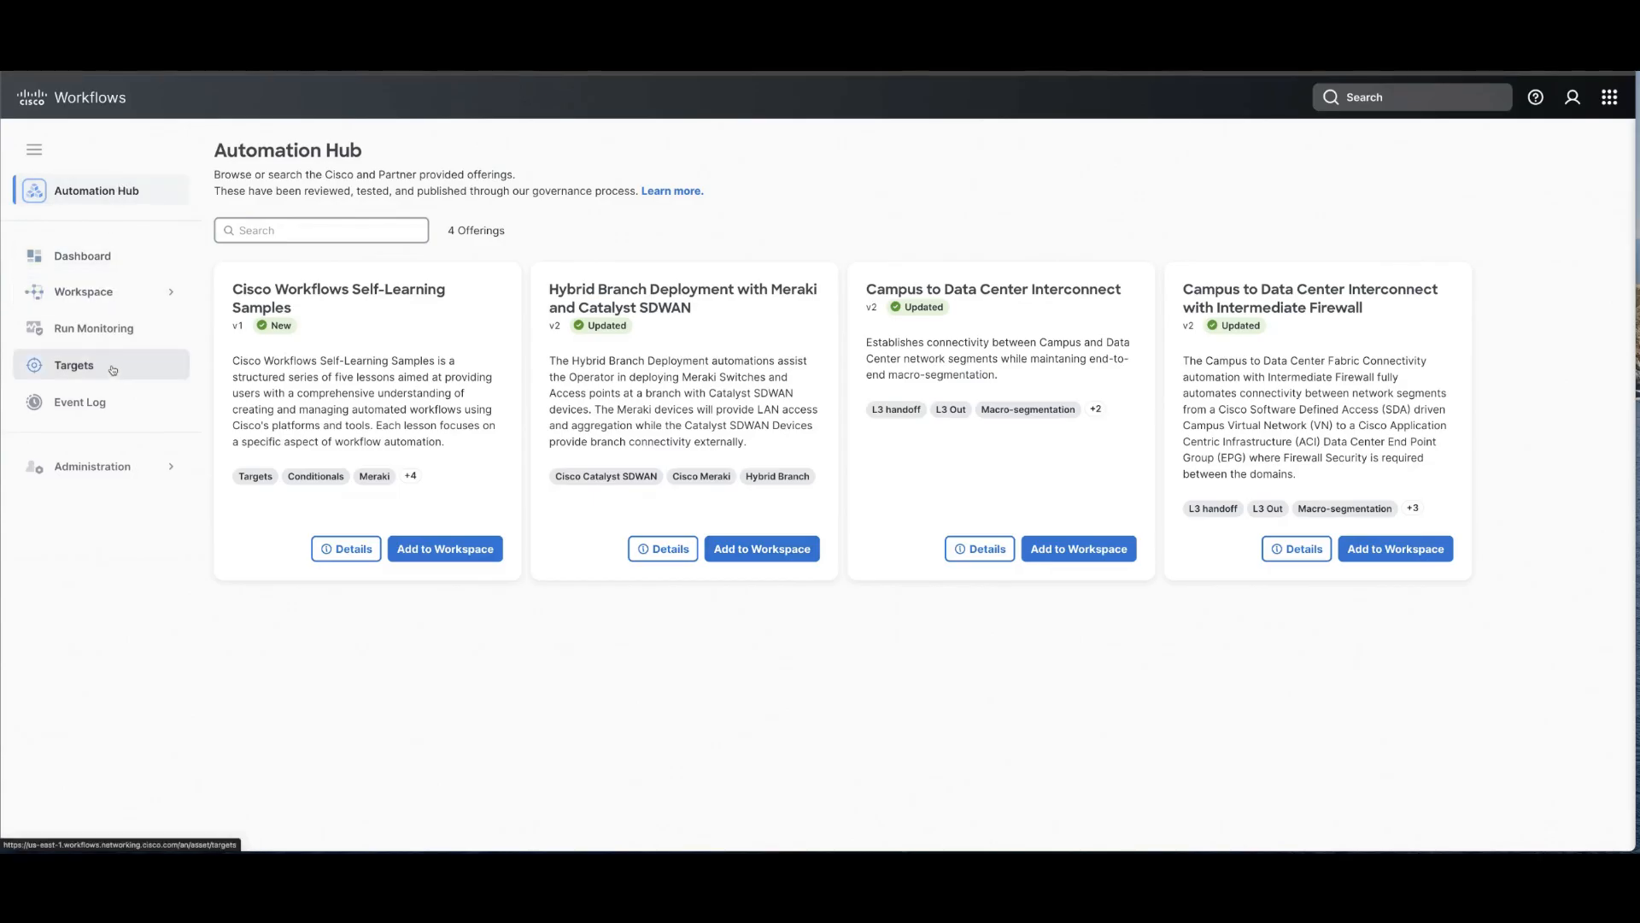
{"action": "left_click", "coordinate": [38, 158]}
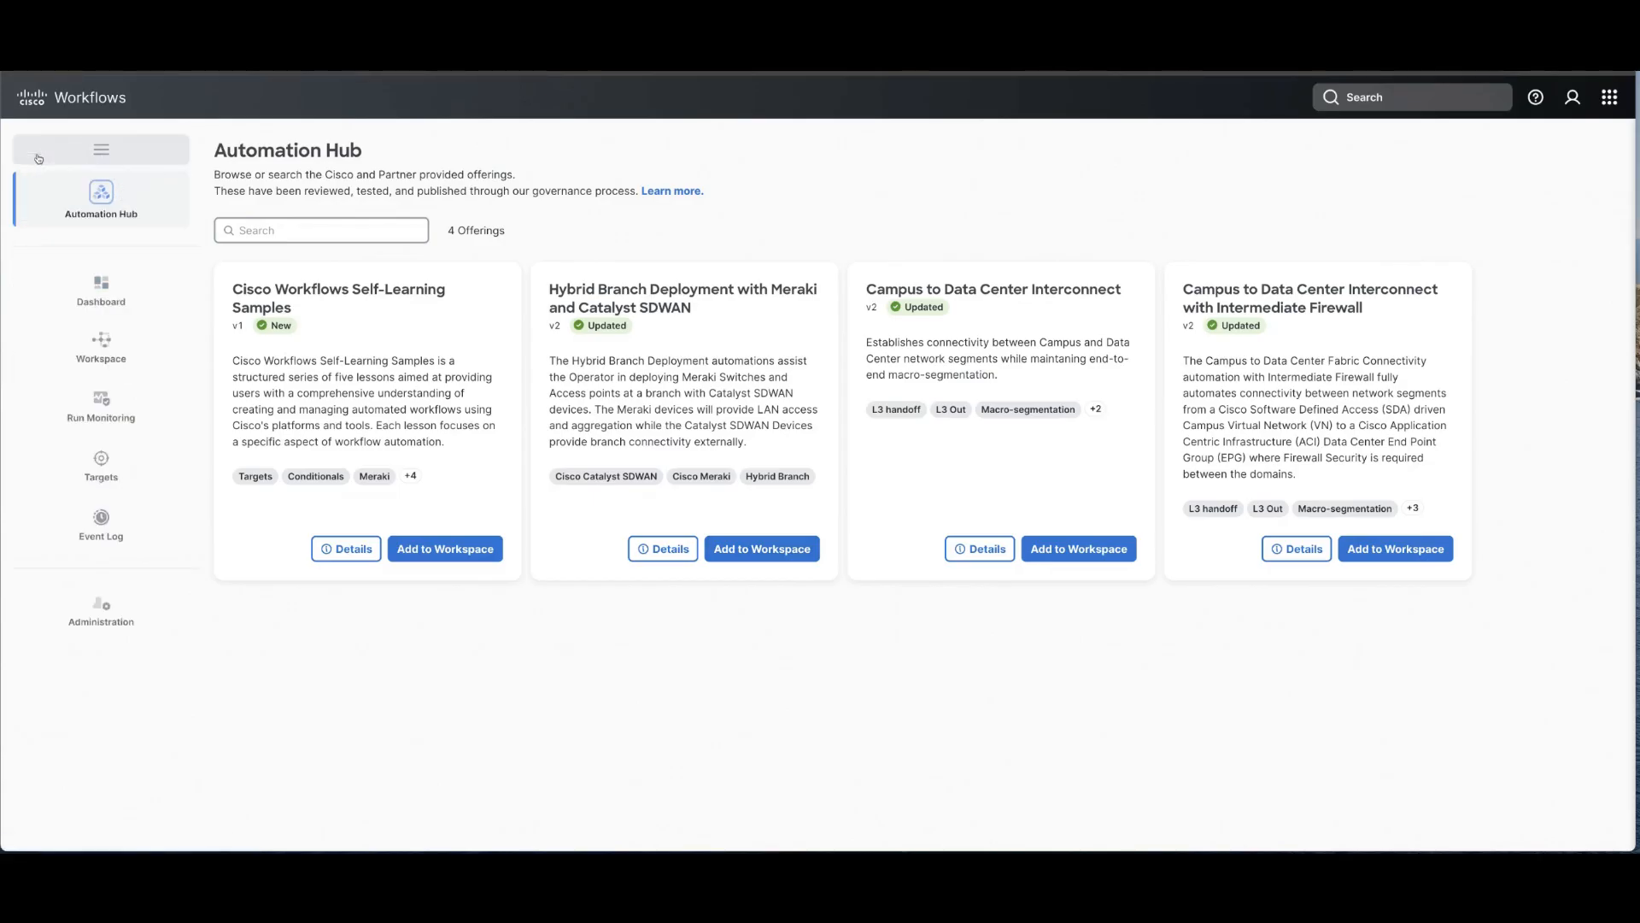
{"action": "left_click", "coordinate": [46, 154]}
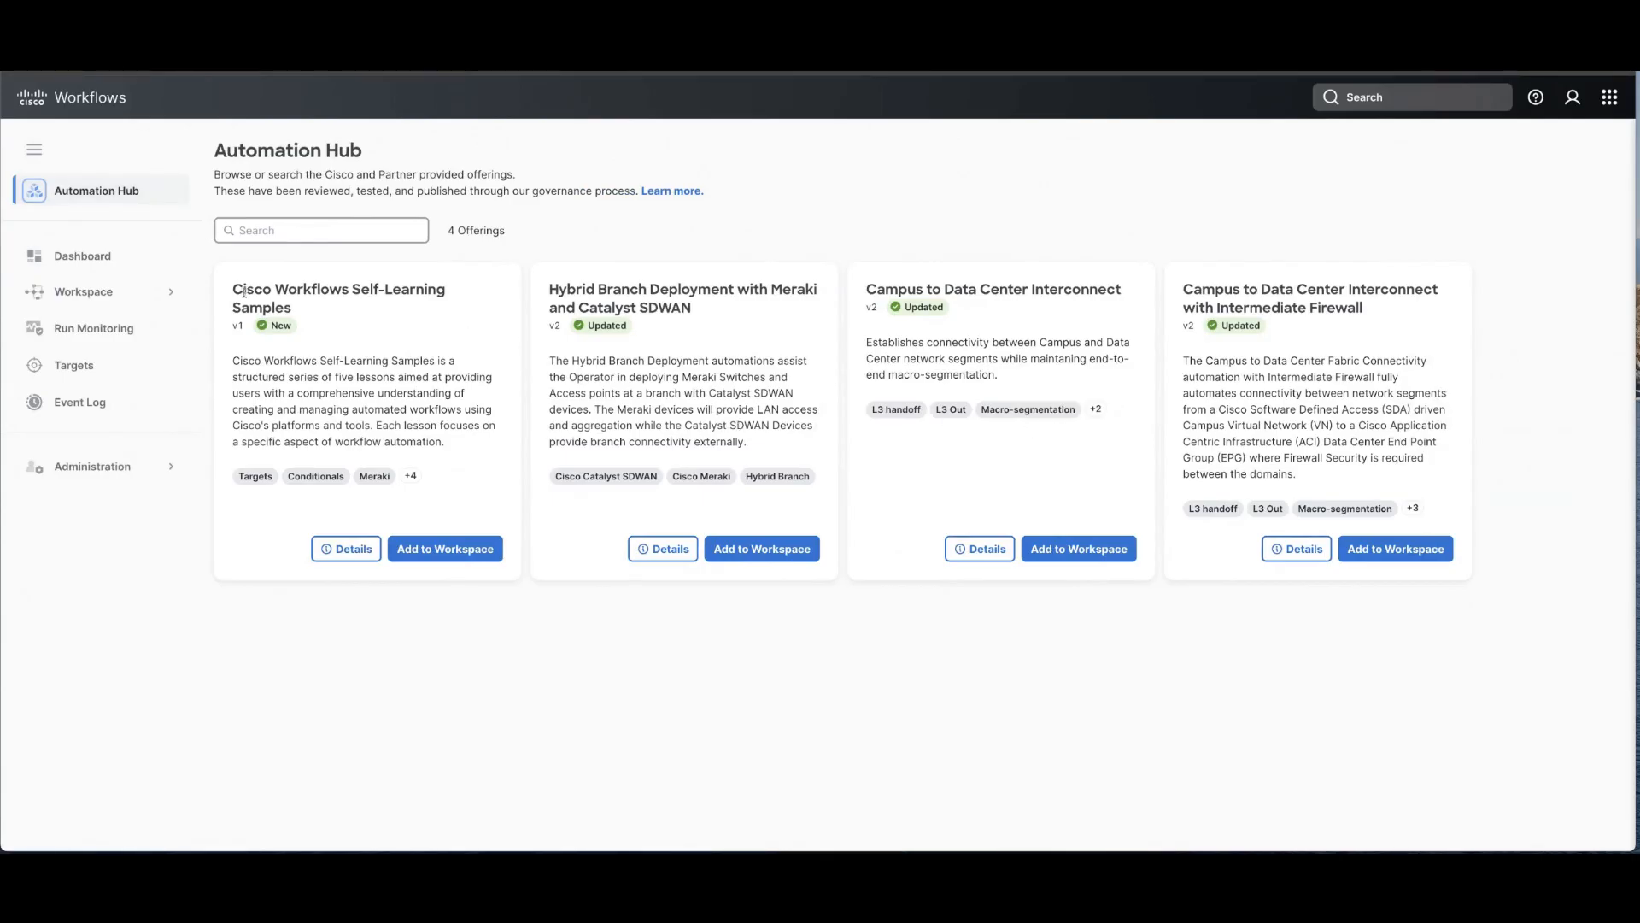
Go from the dashboard to the workspace's workflows and expand the CatalystCenter-Workflows folder and its CatalystCenter-Ops subfolder.
{"action": "left_click", "coordinate": [147, 259]}
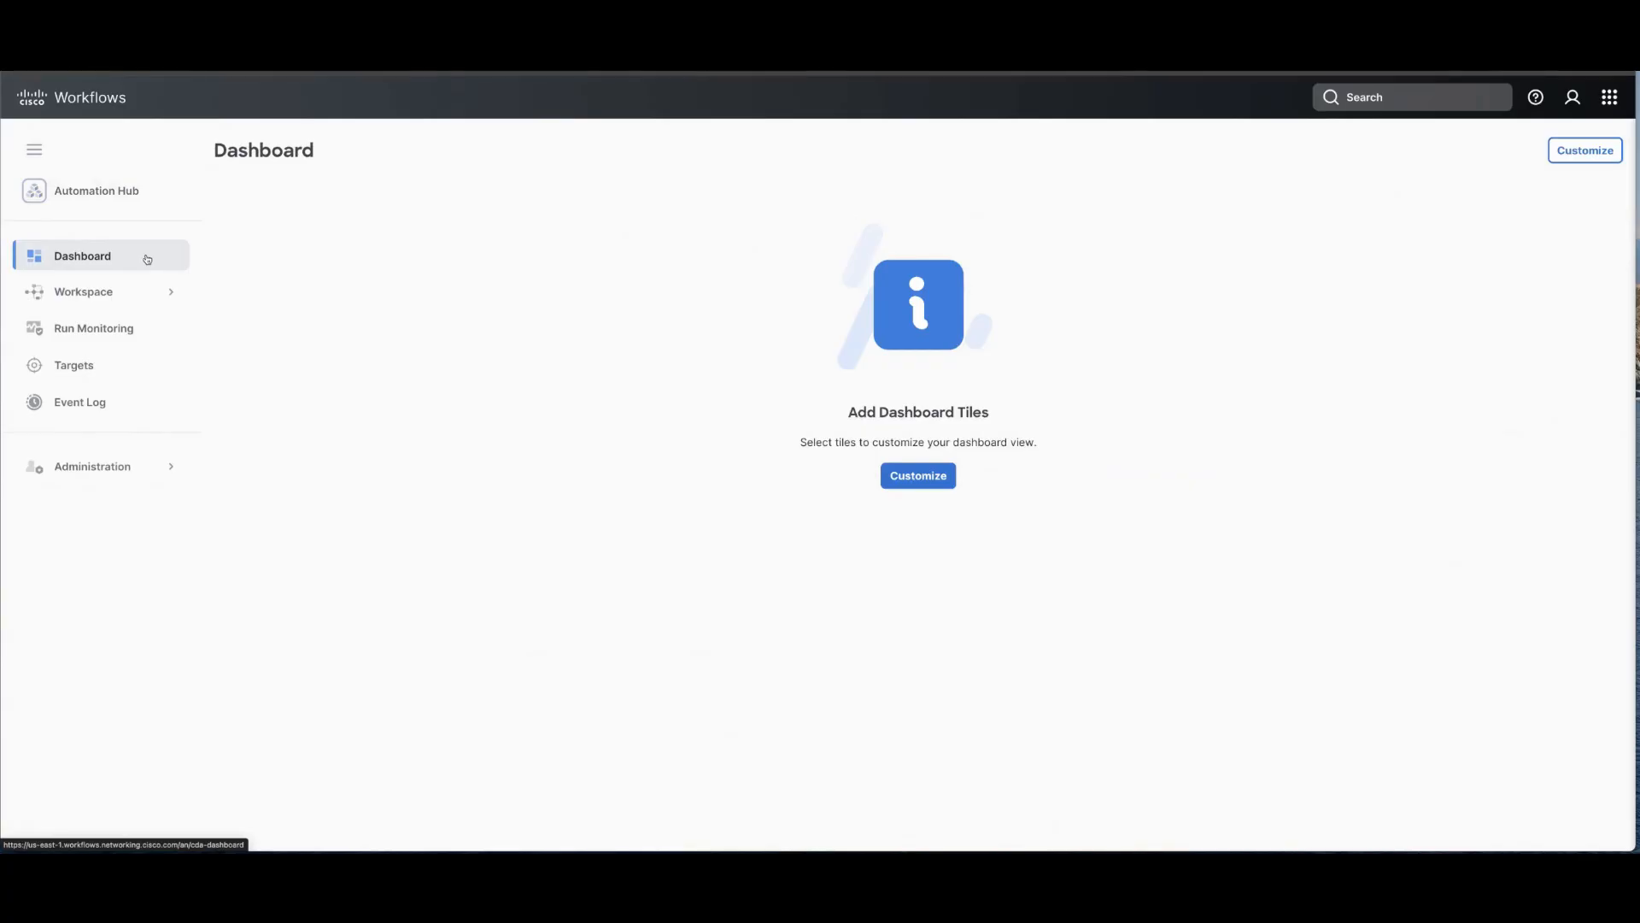
{"action": "left_click", "coordinate": [127, 292]}
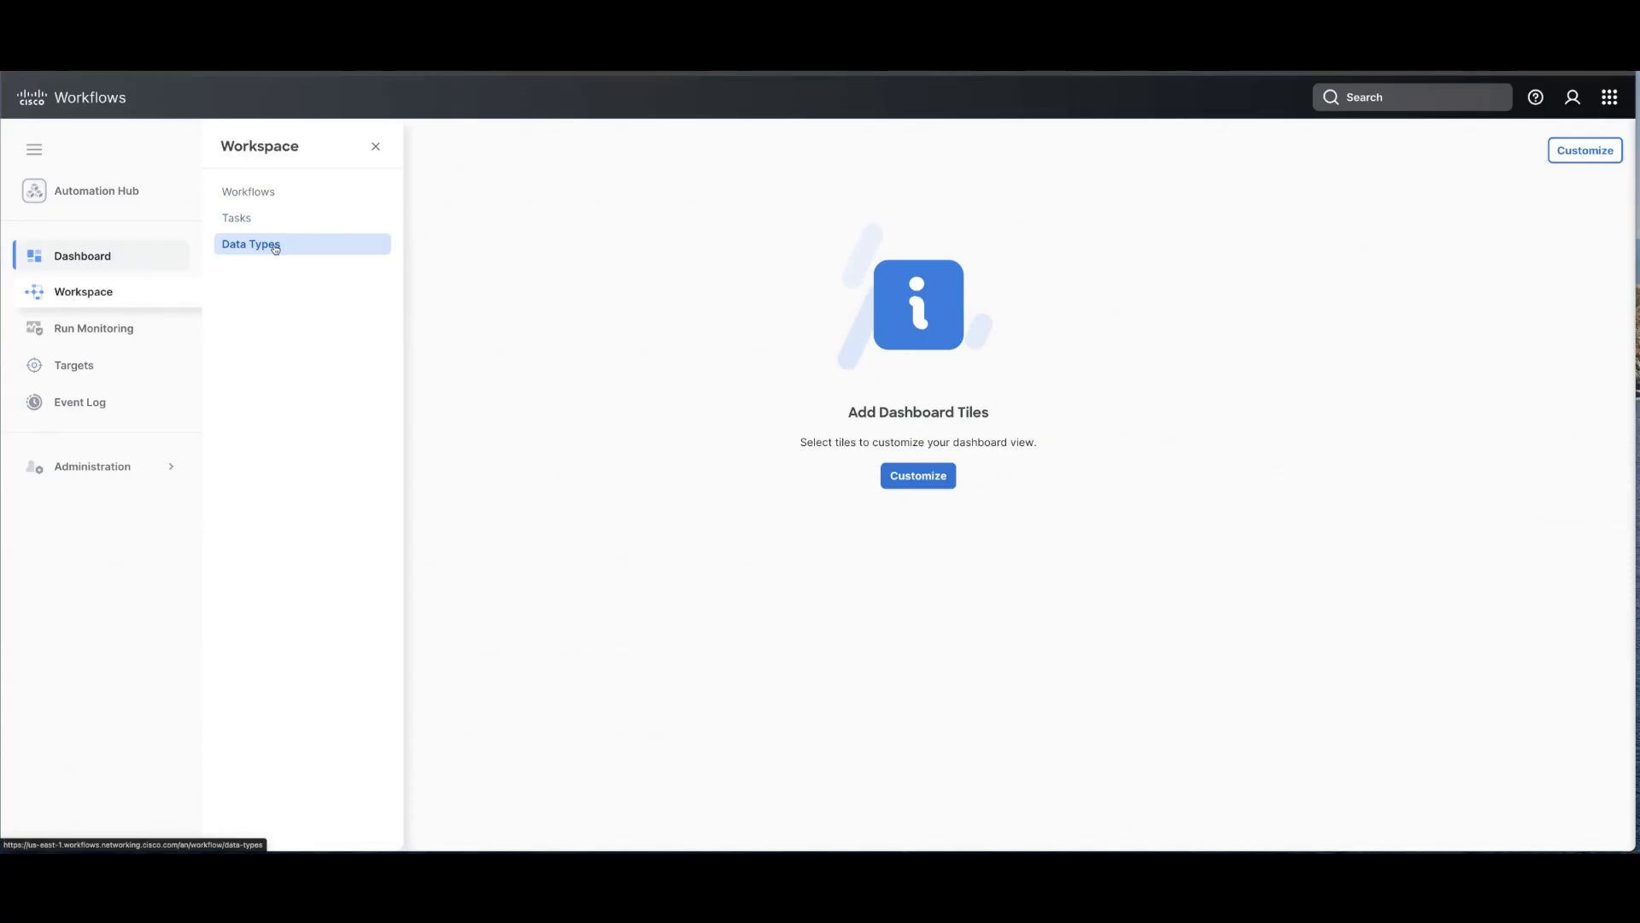
{"action": "left_click", "coordinate": [282, 196]}
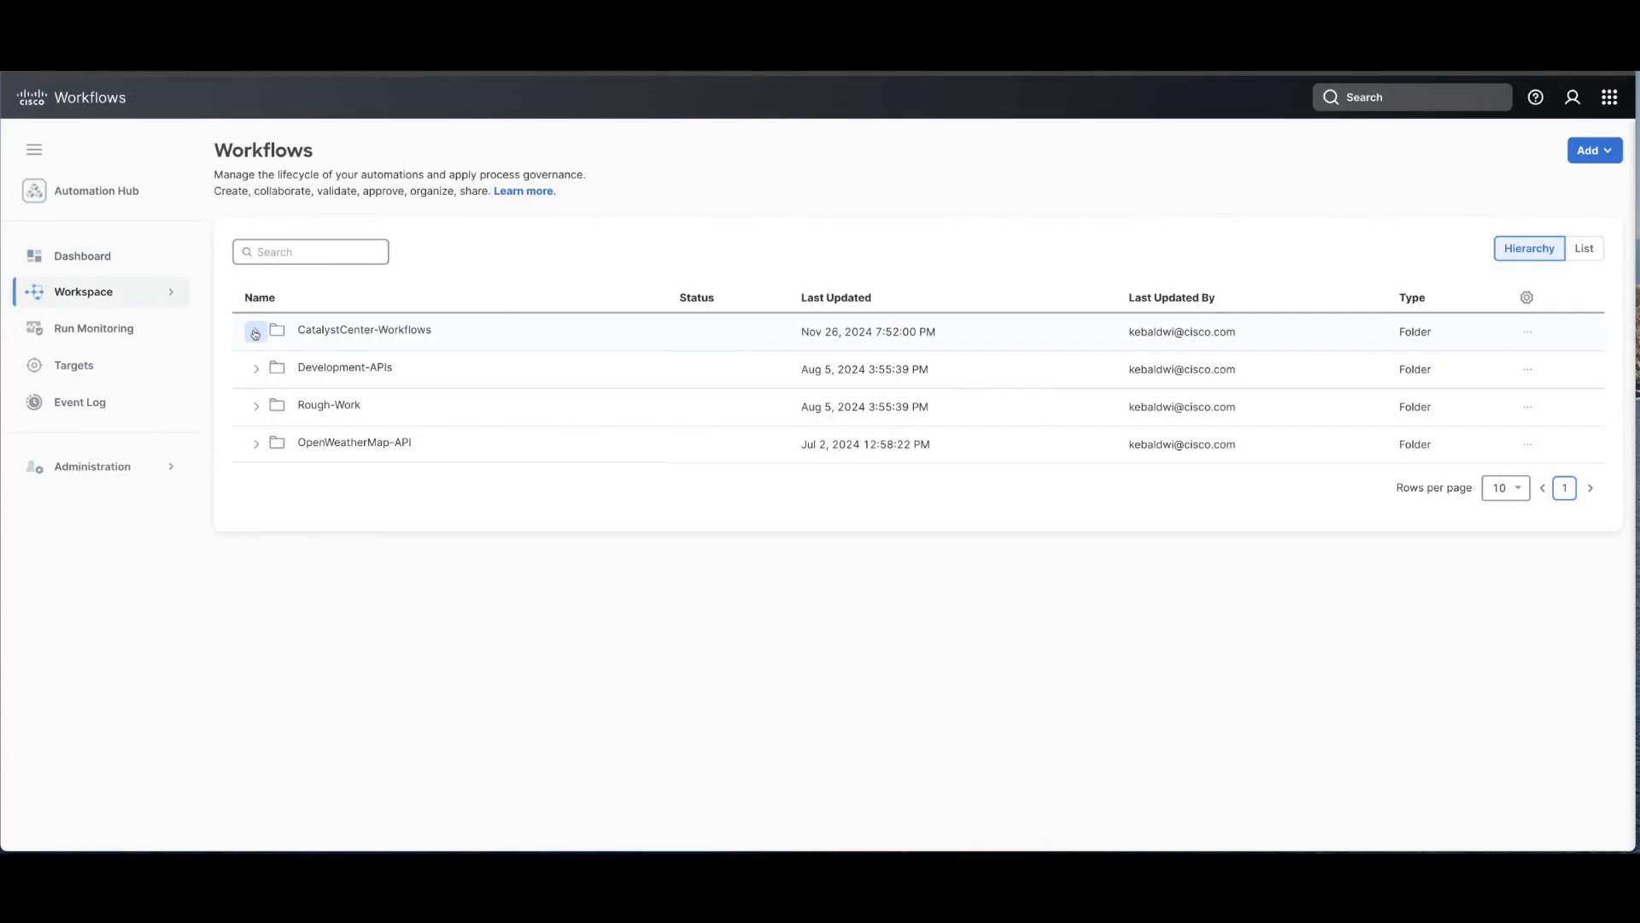
{"action": "left_click", "coordinate": [254, 333]}
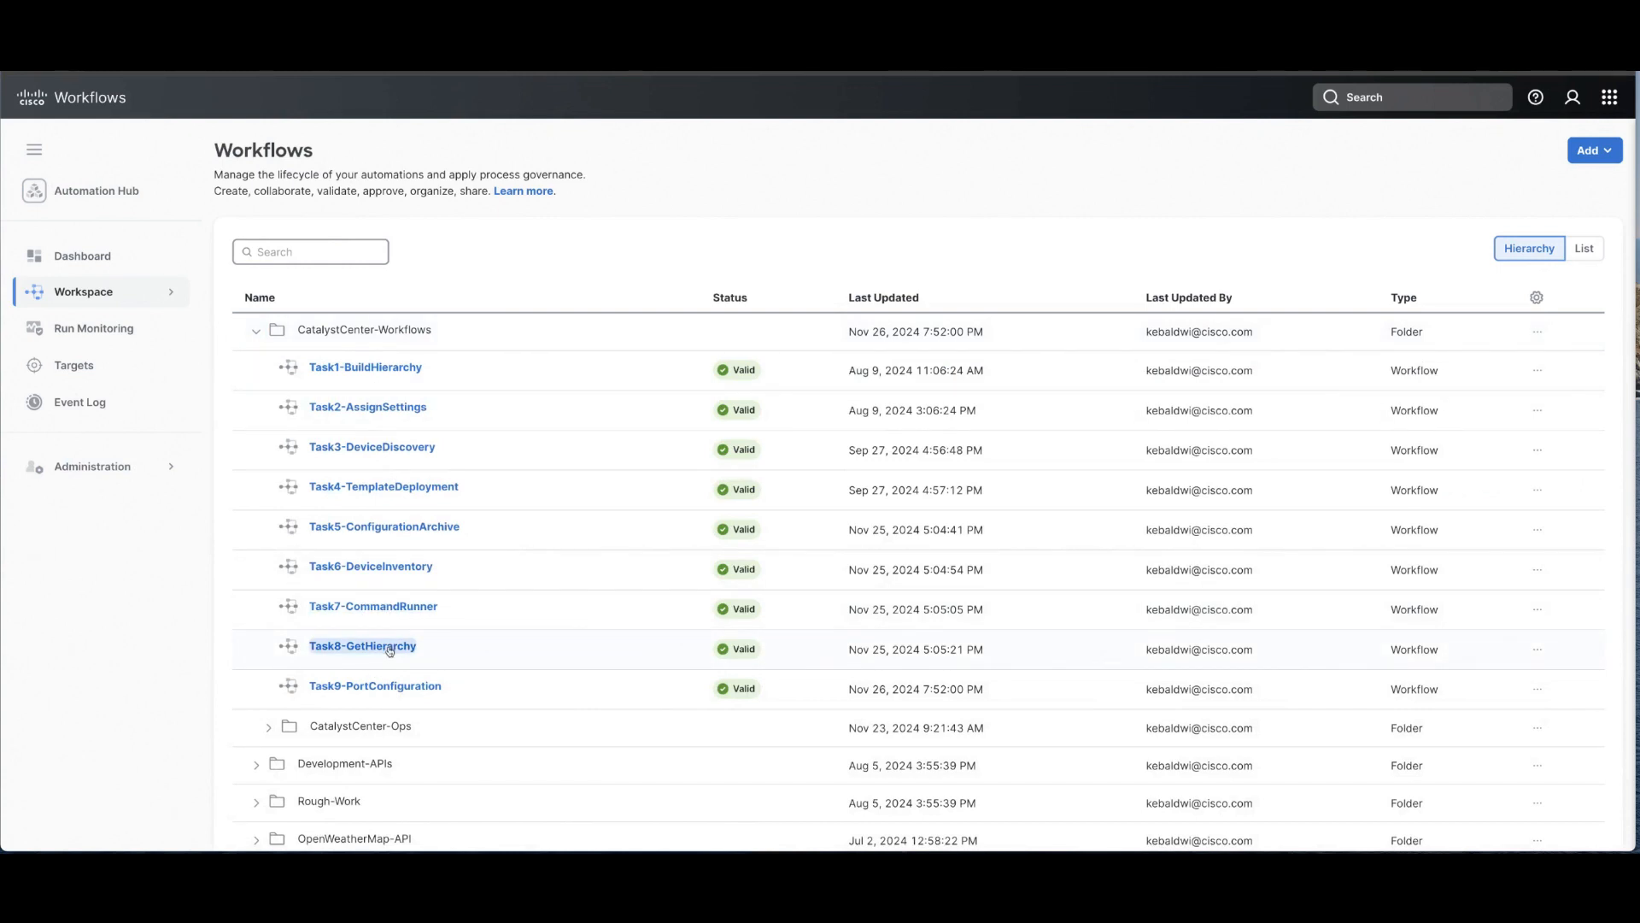
{"action": "left_click", "coordinate": [266, 731]}
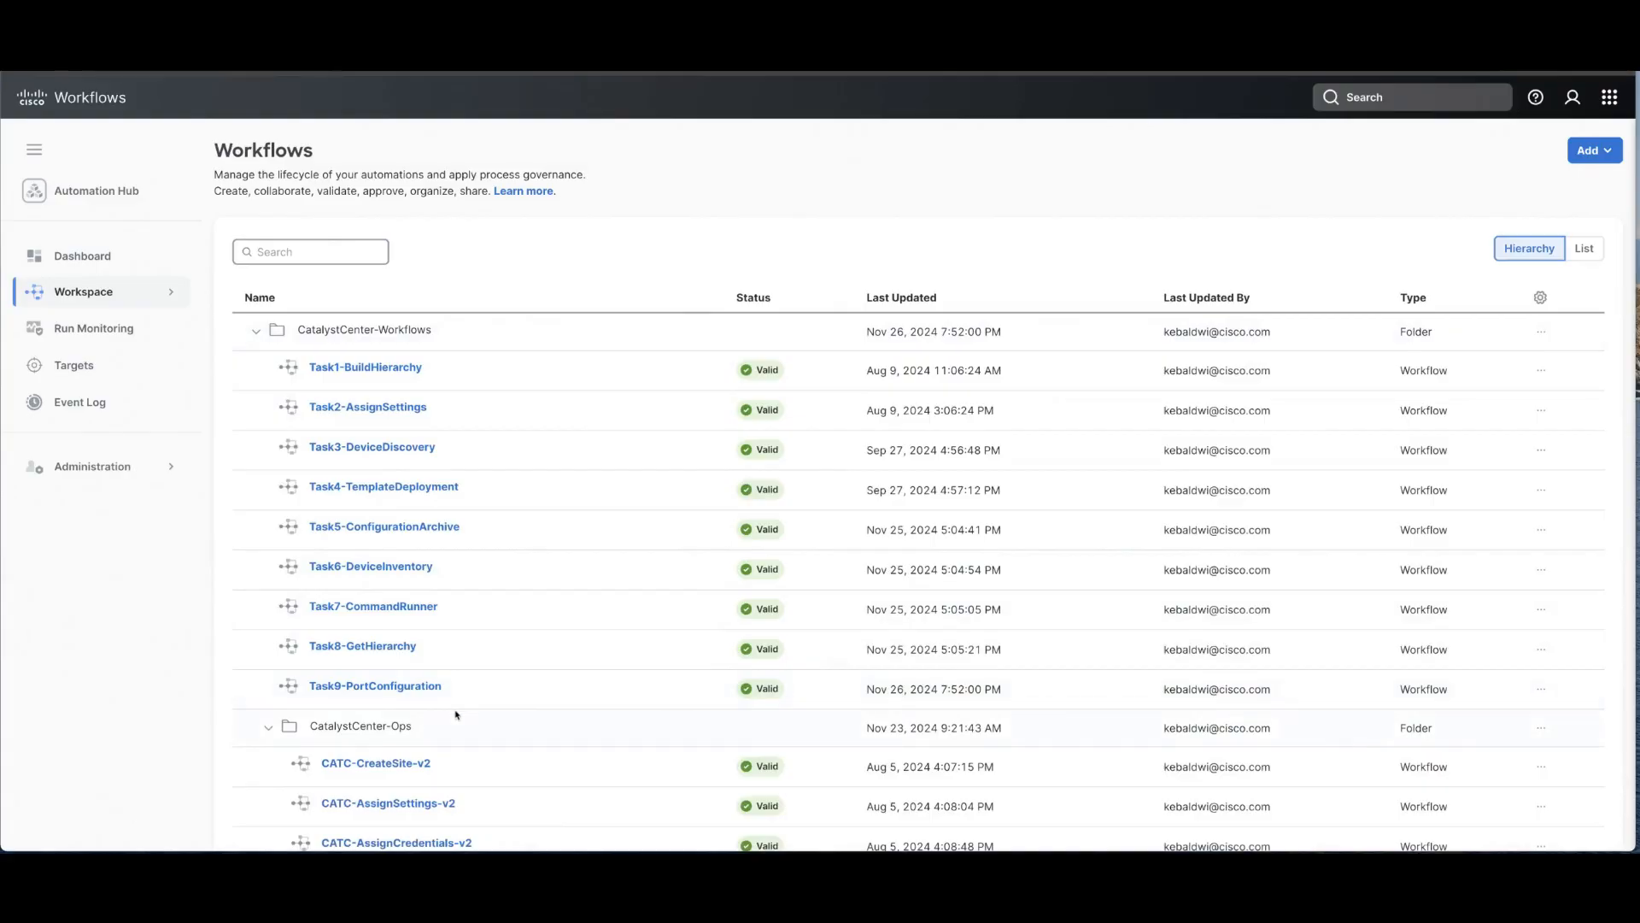
{"action": "scroll", "coordinate": [456, 715], "scroll_direction": "down", "scroll_amount": 4}
{"action": "scroll", "coordinate": [457, 715], "scroll_direction": "up", "scroll_amount": 3}
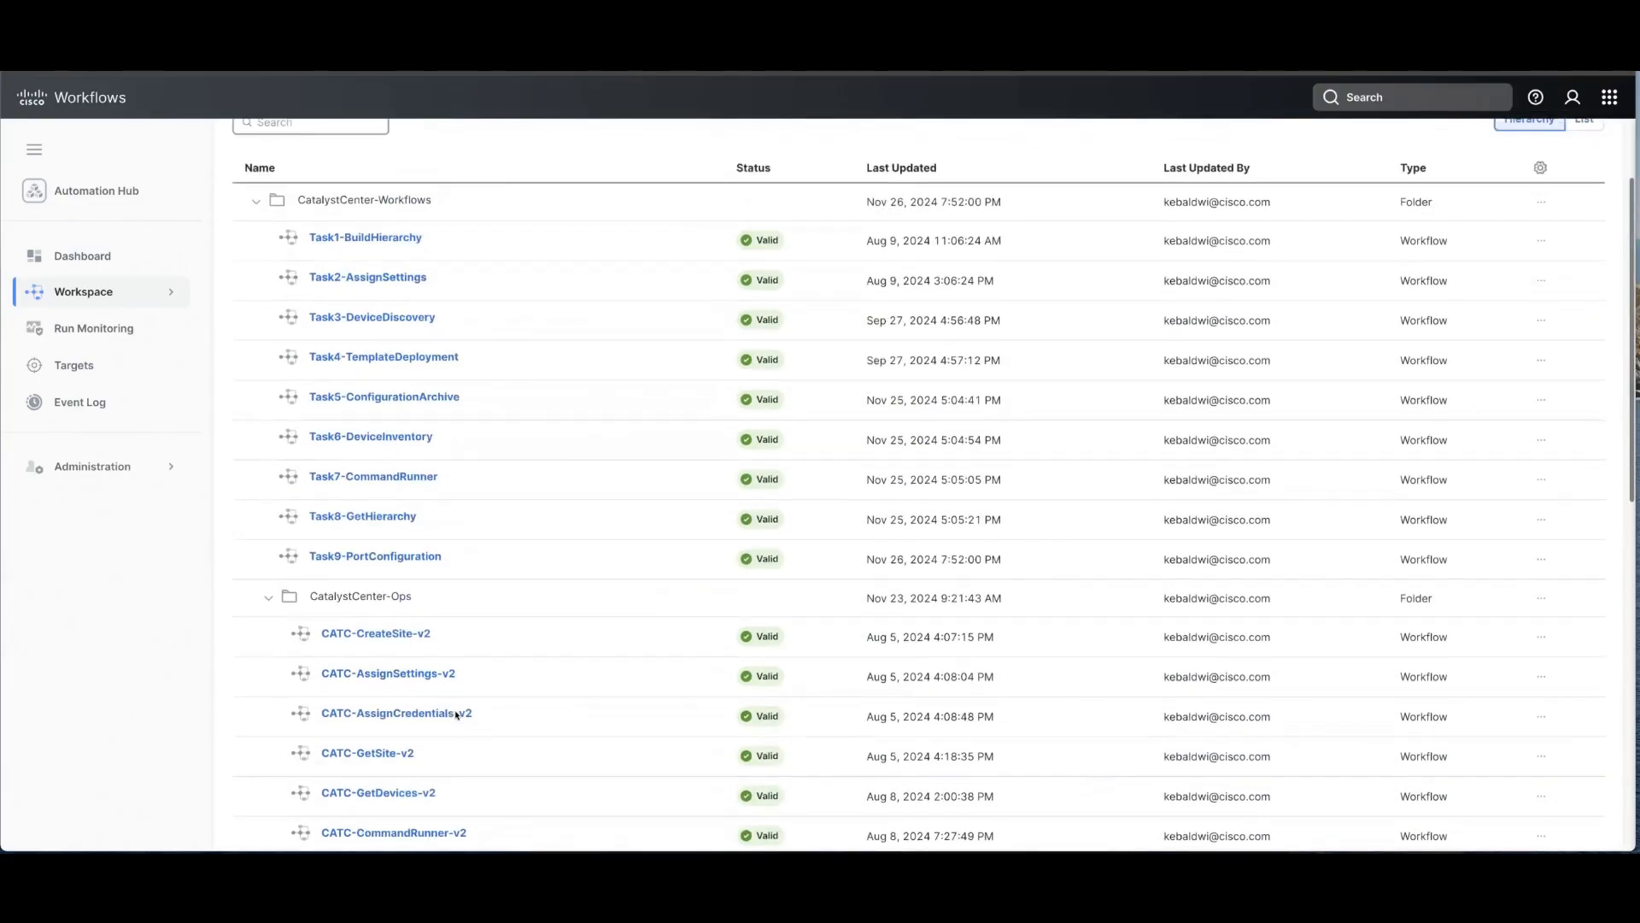
{"action": "scroll", "coordinate": [456, 715], "scroll_direction": "up", "scroll_amount": 2}
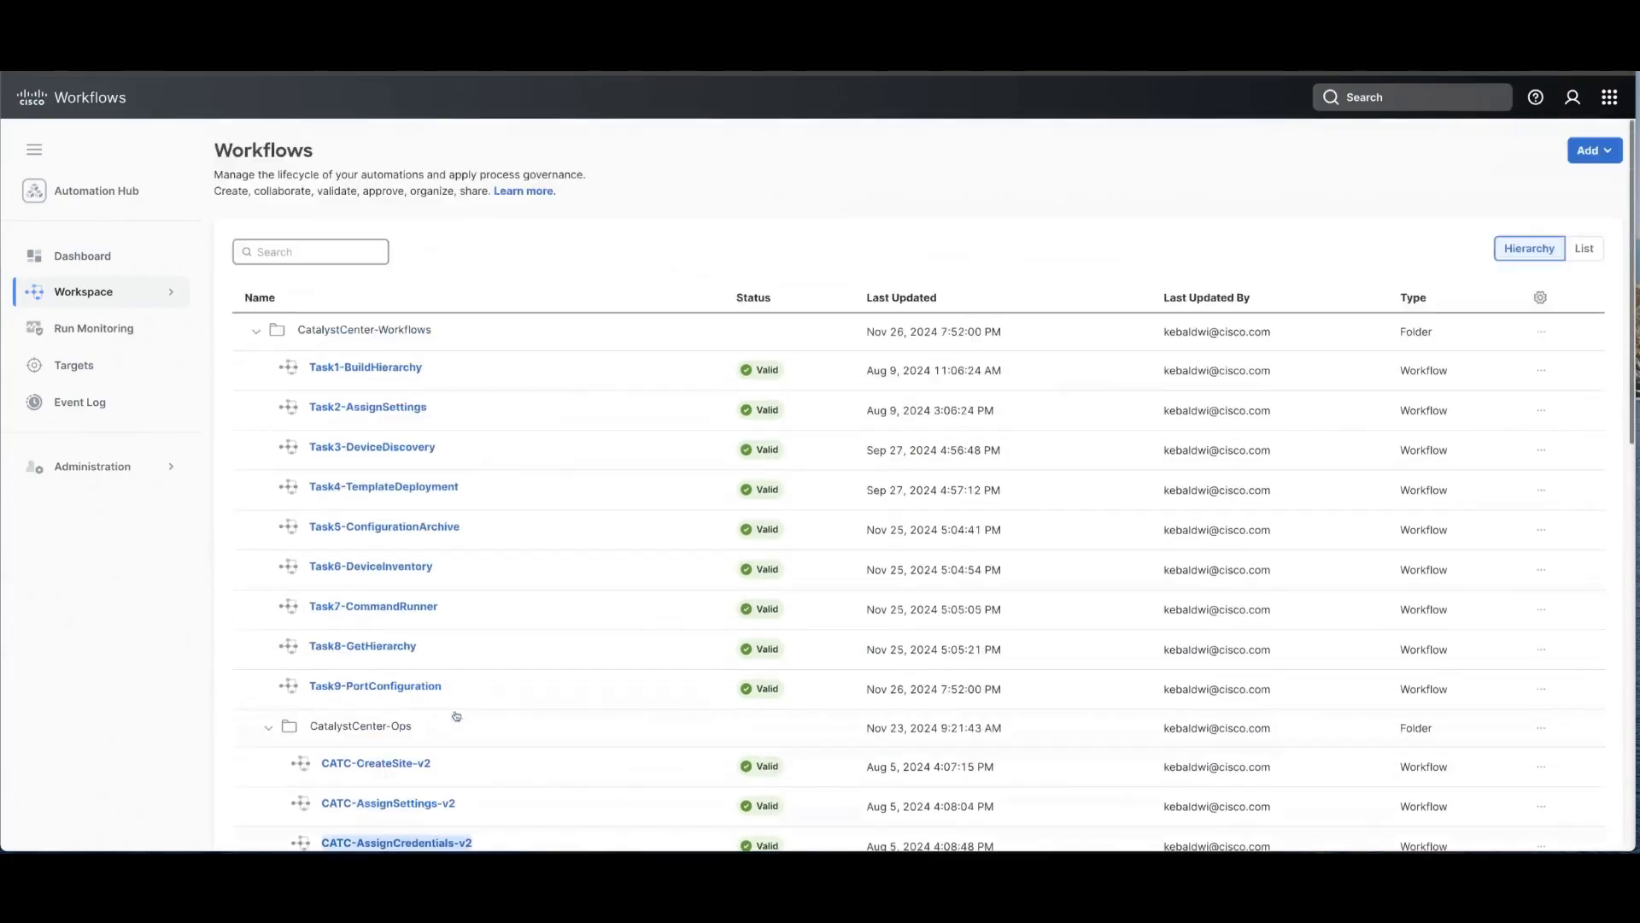
View the workspace's Tasks page and its Data Types page.
{"action": "left_click", "coordinate": [164, 296]}
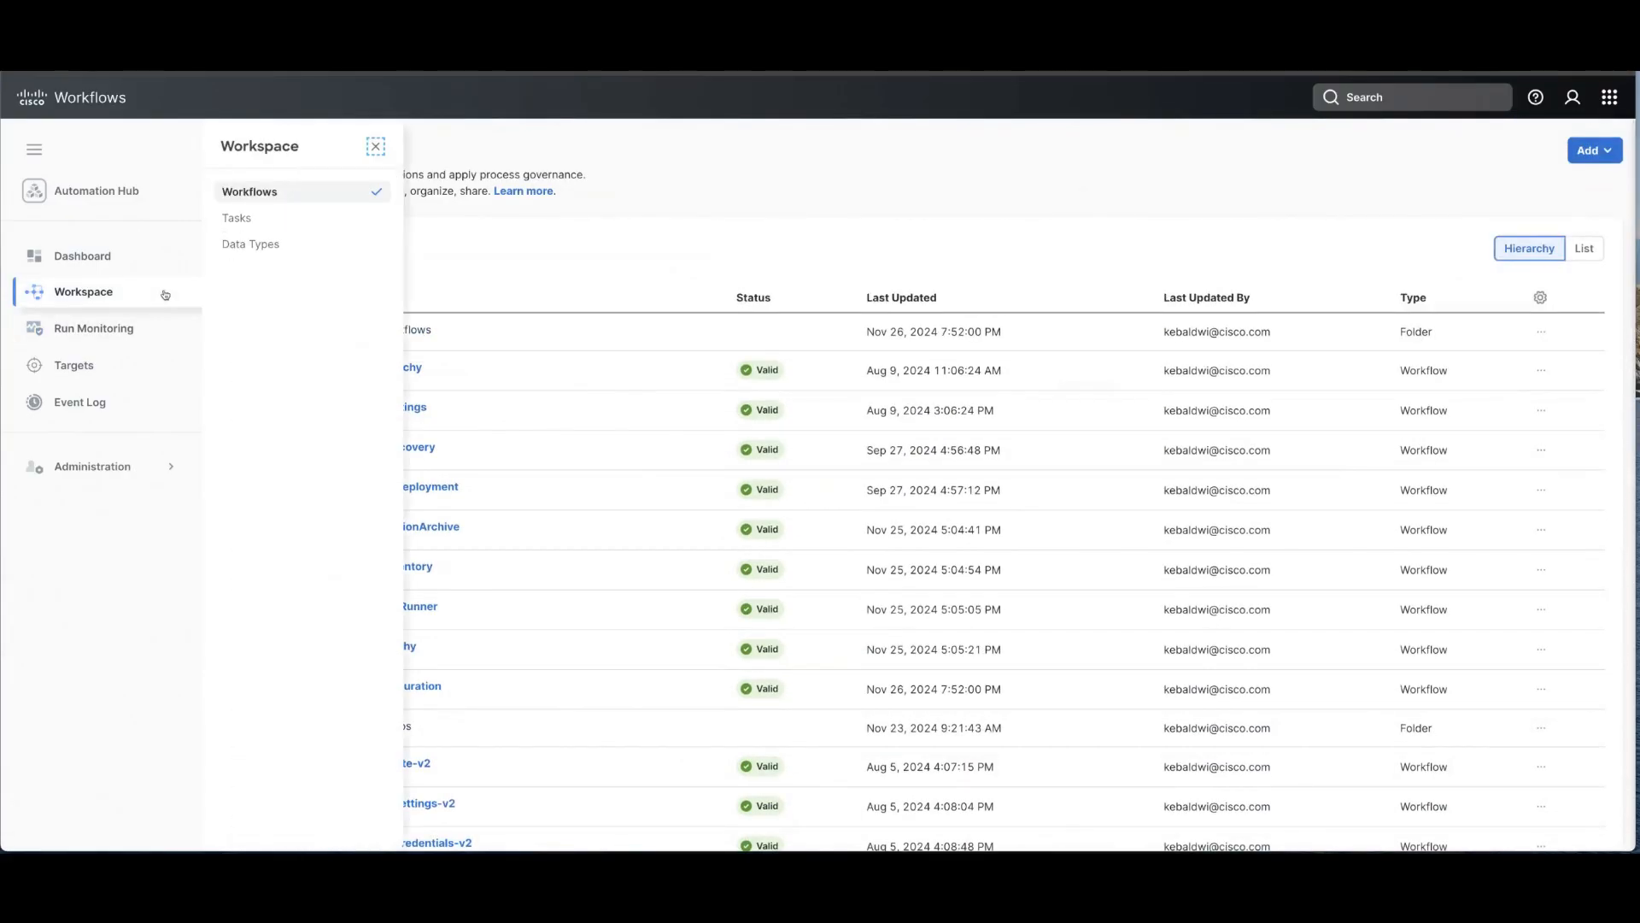
{"action": "left_click", "coordinate": [261, 220]}
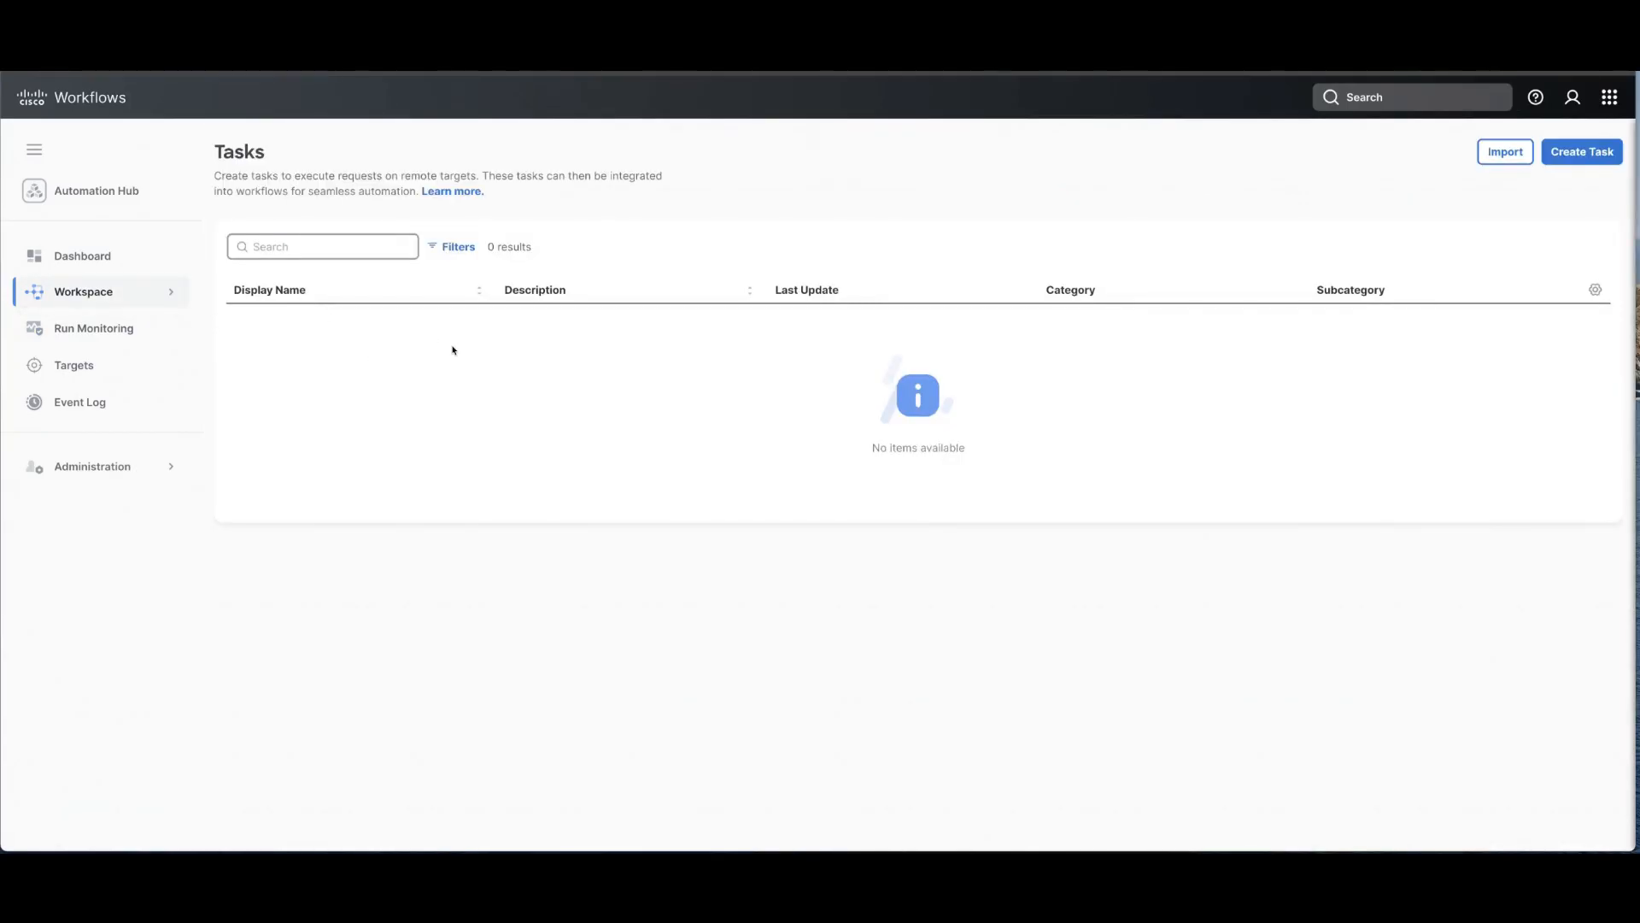
{"action": "left_click", "coordinate": [174, 291]}
{"action": "left_click", "coordinate": [243, 246]}
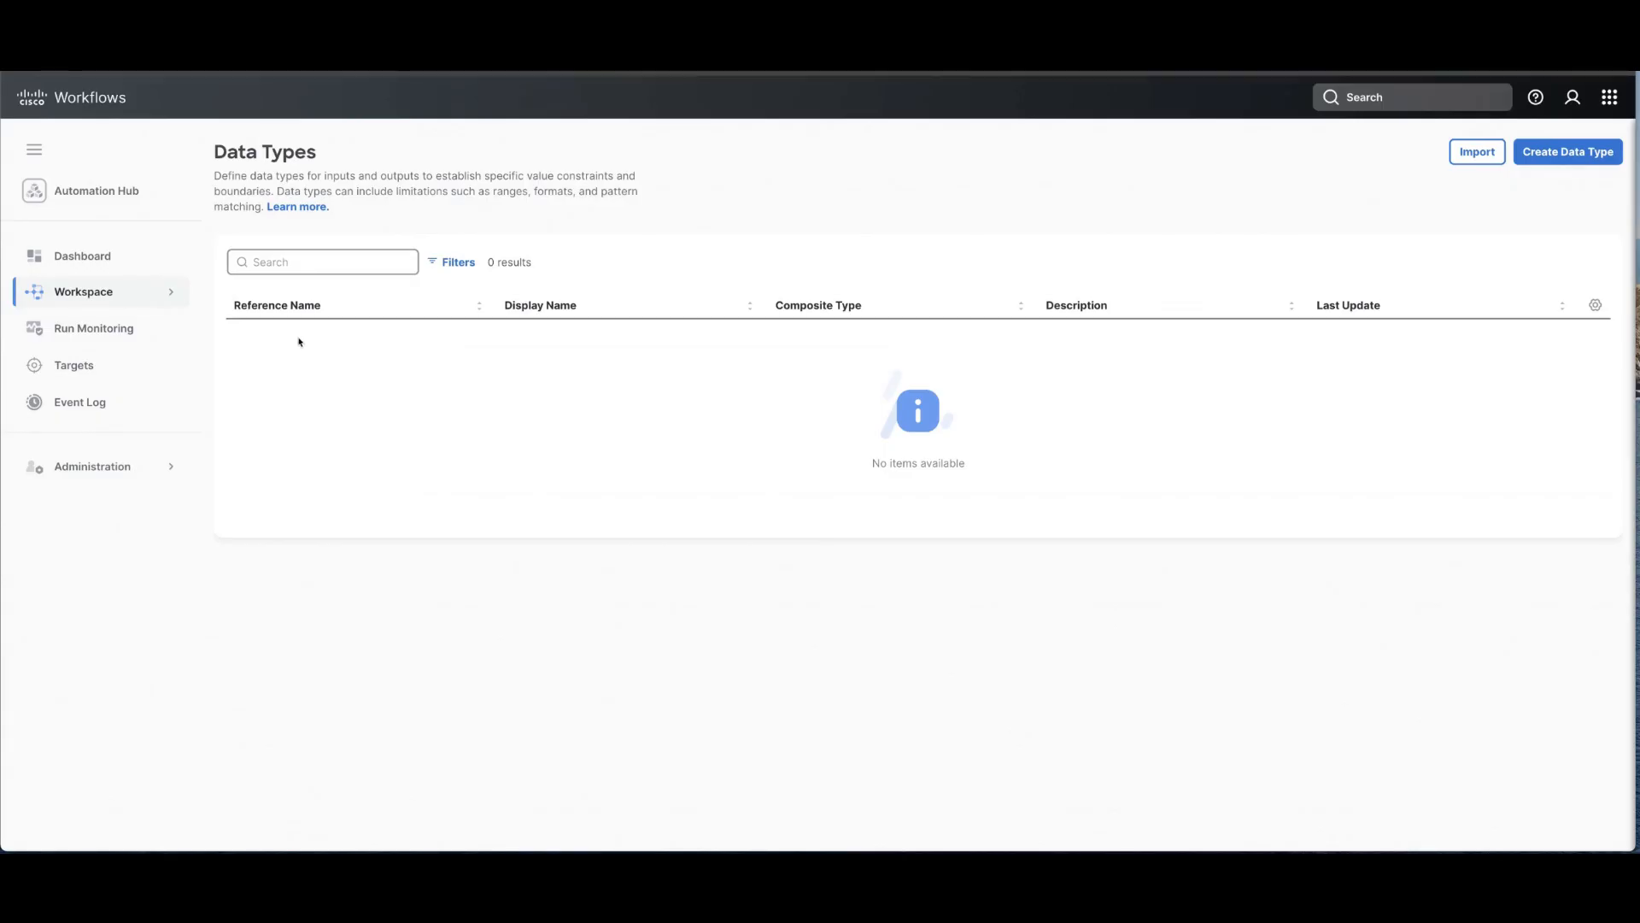
{"action": "left_click", "coordinate": [157, 293]}
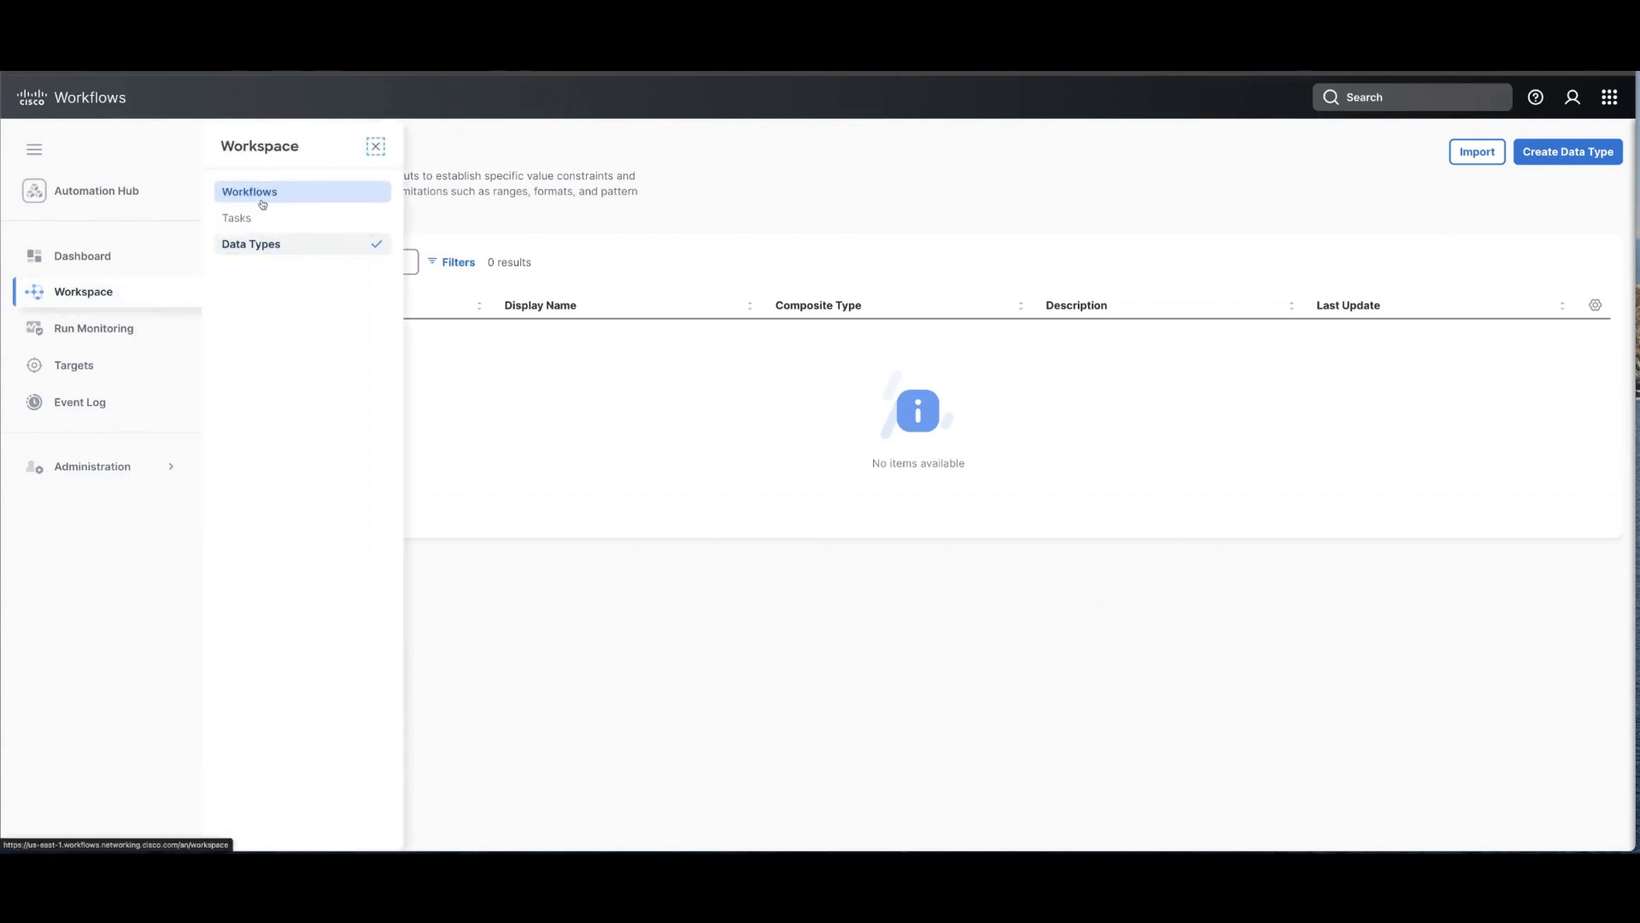
Open Run Monitoring and examine the timeline of the most recent Task9-PortConfiguration run.
{"action": "left_click", "coordinate": [162, 325]}
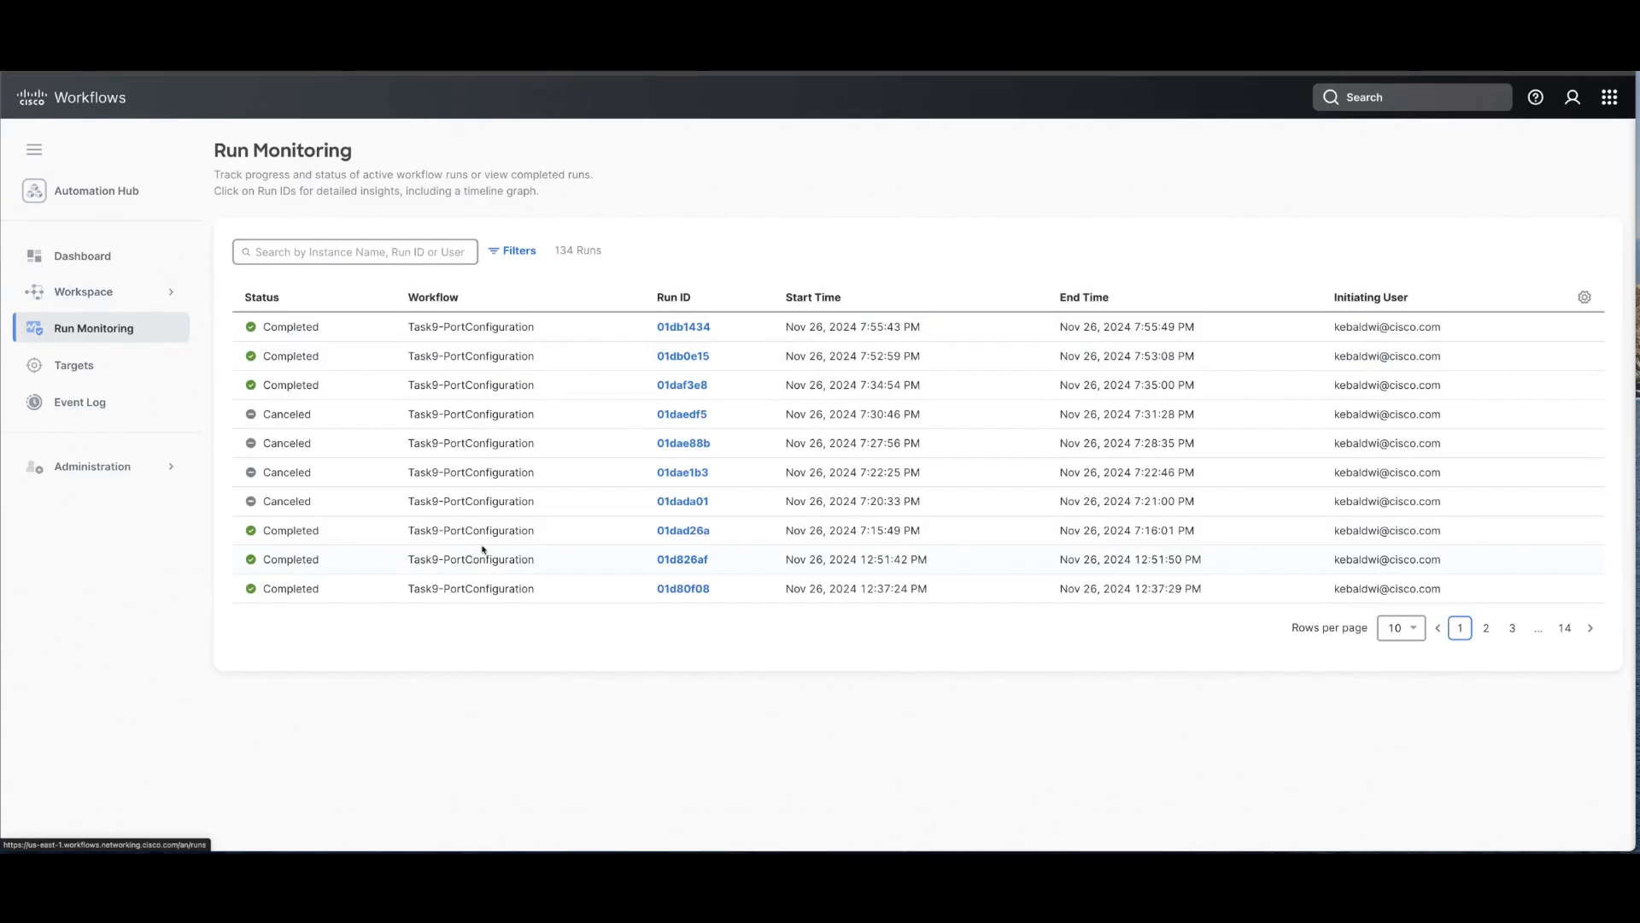
{"action": "left_click", "coordinate": [695, 330]}
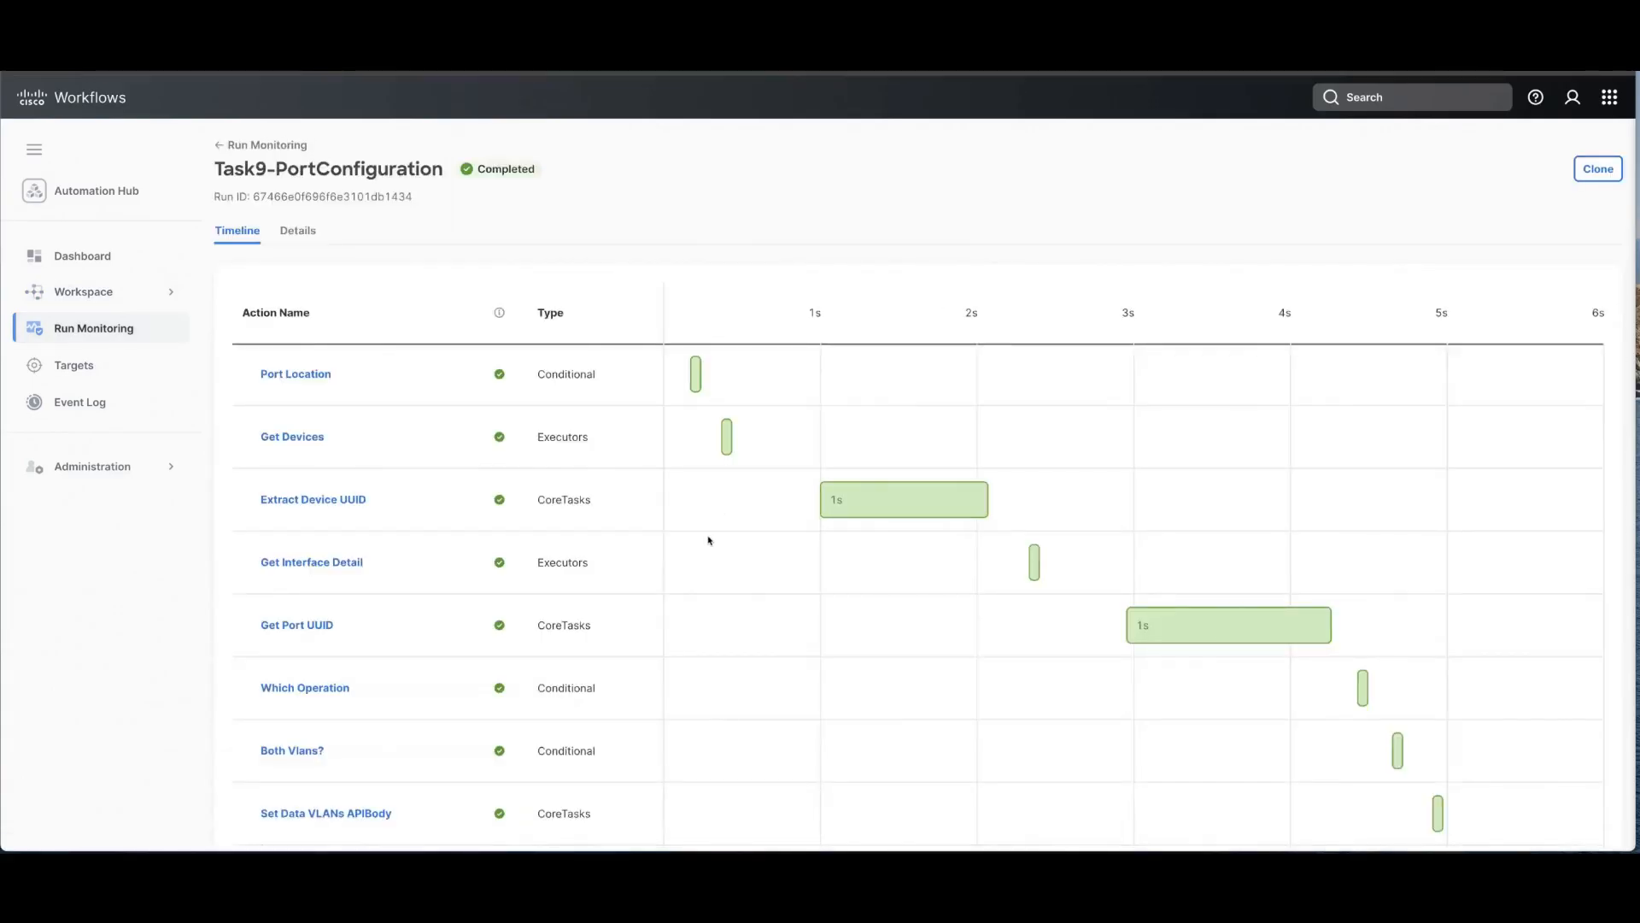
{"action": "scroll", "coordinate": [708, 540], "scroll_direction": "down", "scroll_amount": 1}
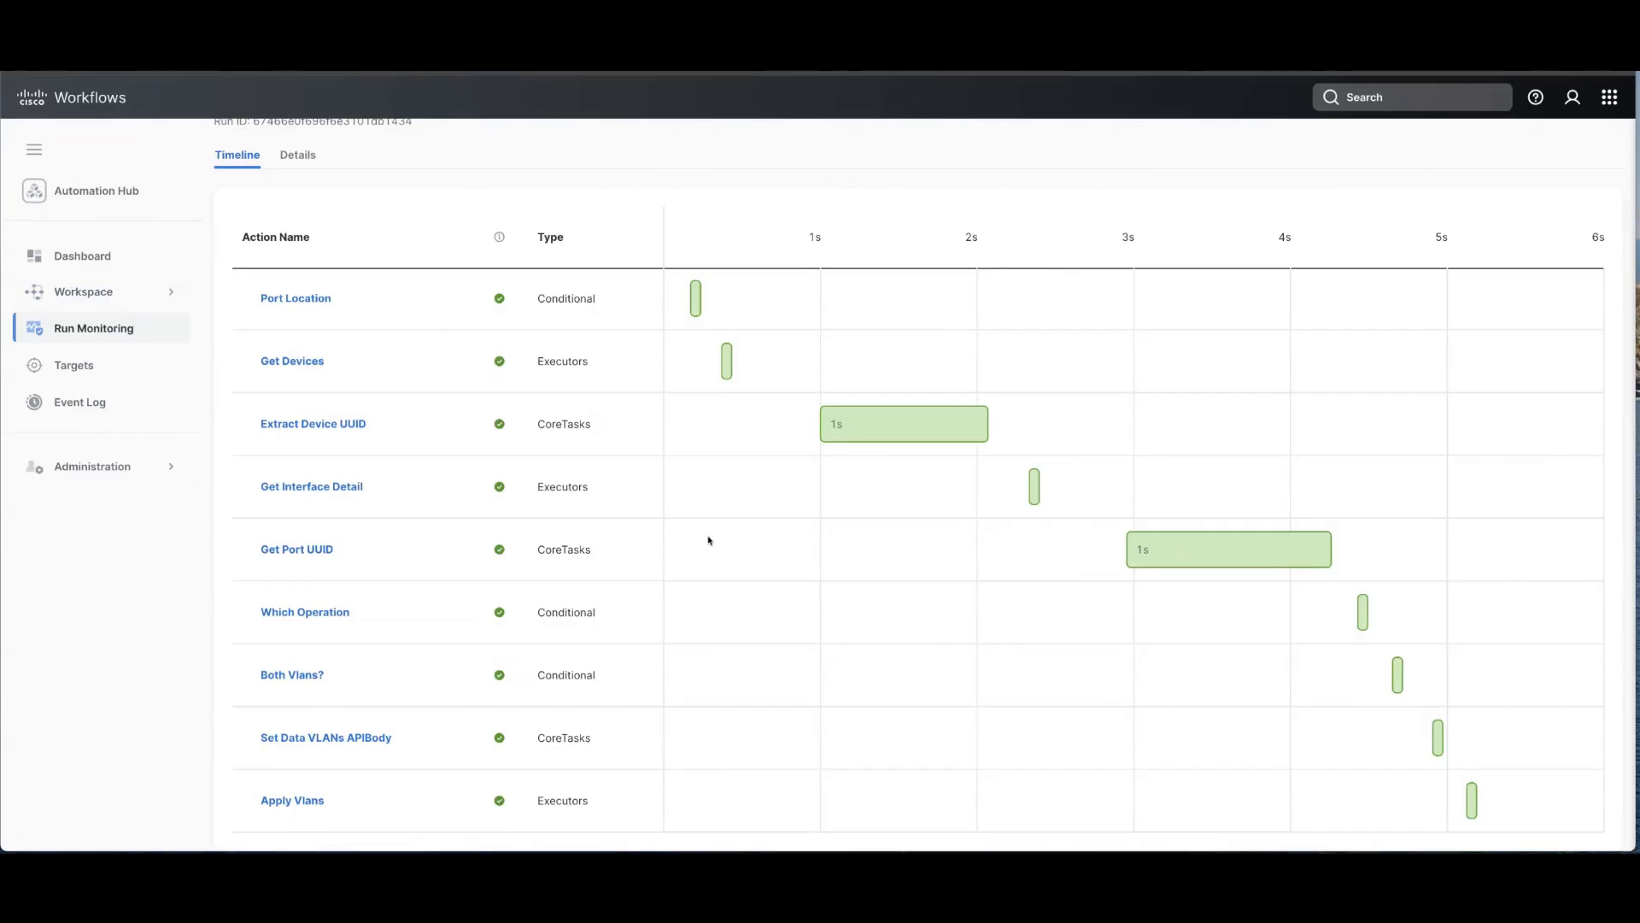
{"action": "scroll", "coordinate": [708, 540], "scroll_direction": "up", "scroll_amount": 1}
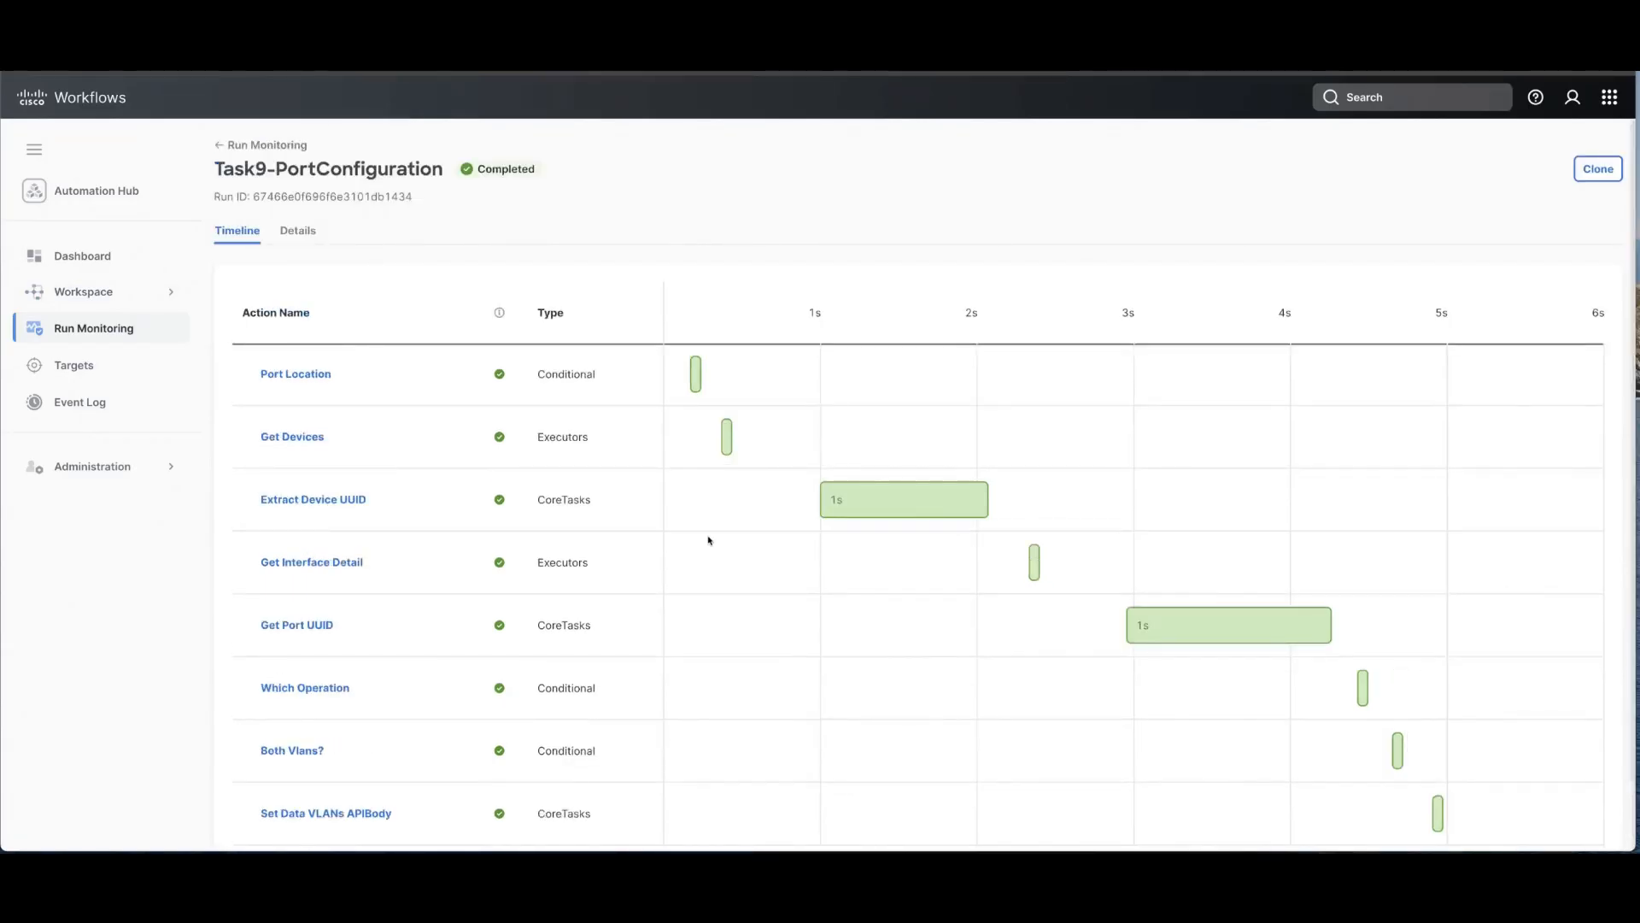
Examine the run's details, covering its inputs and variables, and view the value of the vlanAPIBody variable.
{"action": "left_click", "coordinate": [298, 231]}
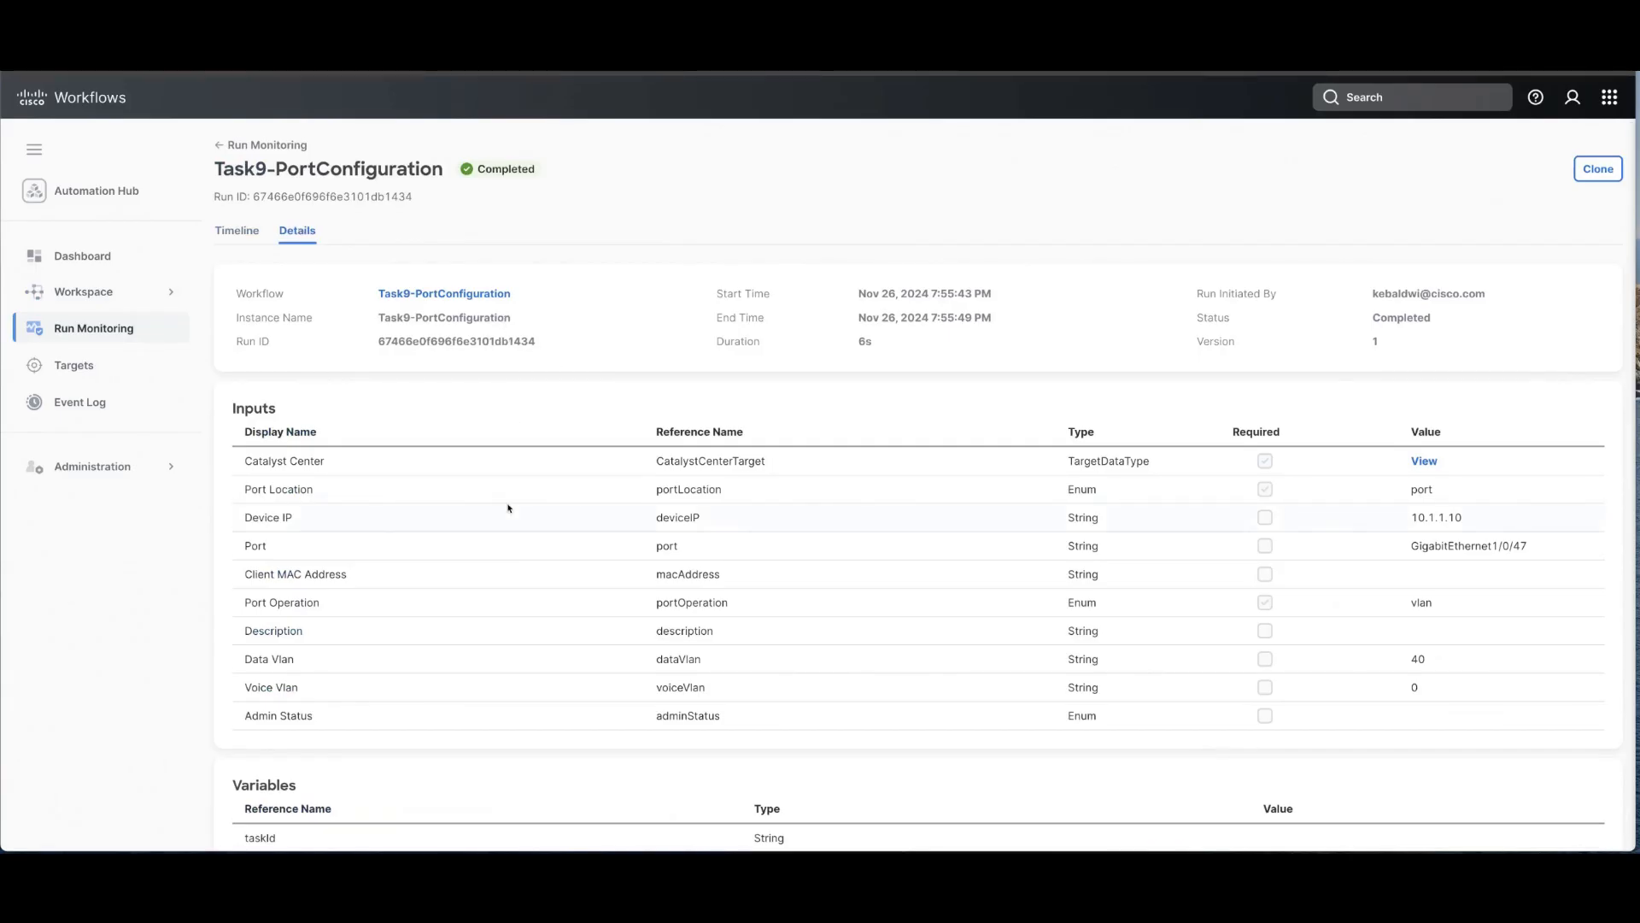
{"action": "scroll", "coordinate": [507, 508], "scroll_direction": "down", "scroll_amount": 2}
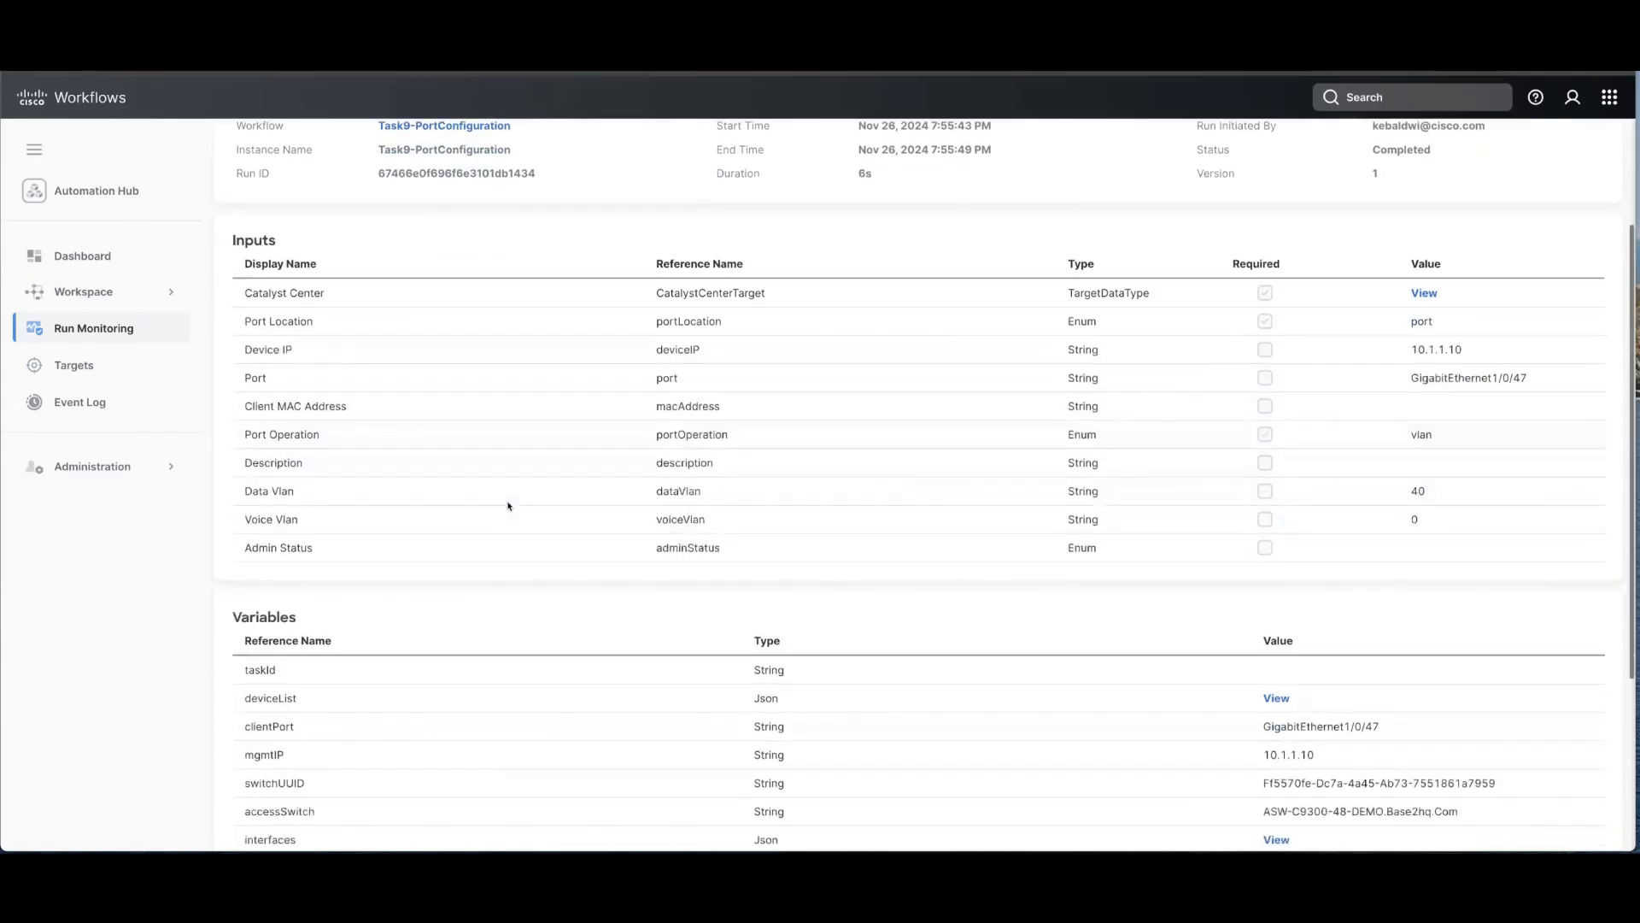
{"action": "scroll", "coordinate": [509, 506], "scroll_direction": "down", "scroll_amount": 3}
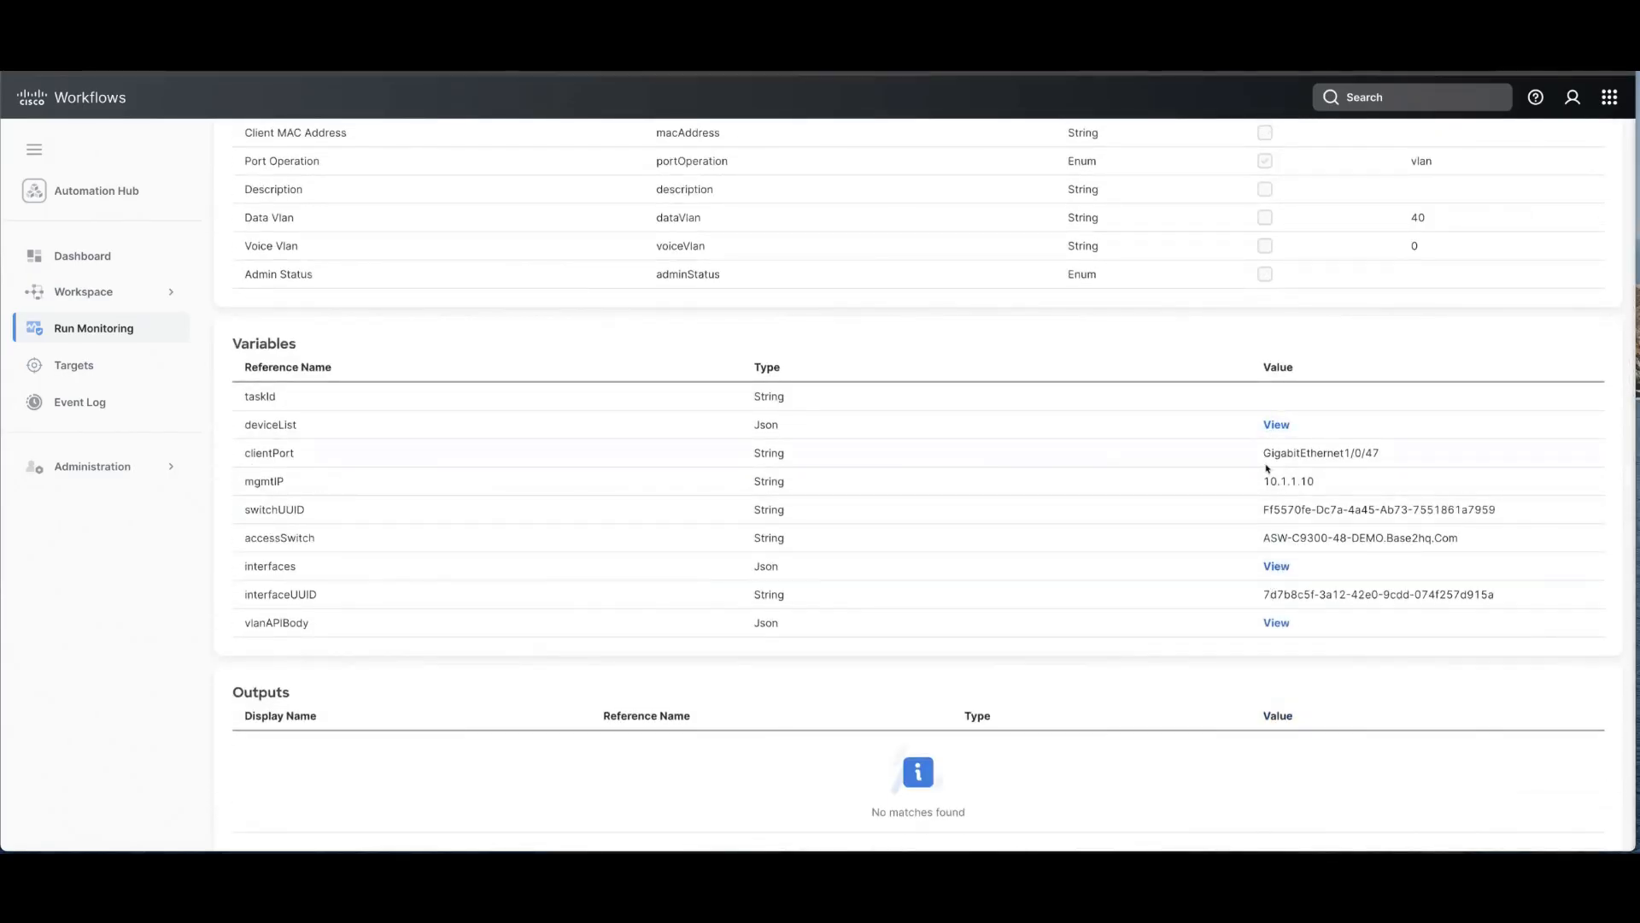
{"action": "left_click", "coordinate": [1277, 623]}
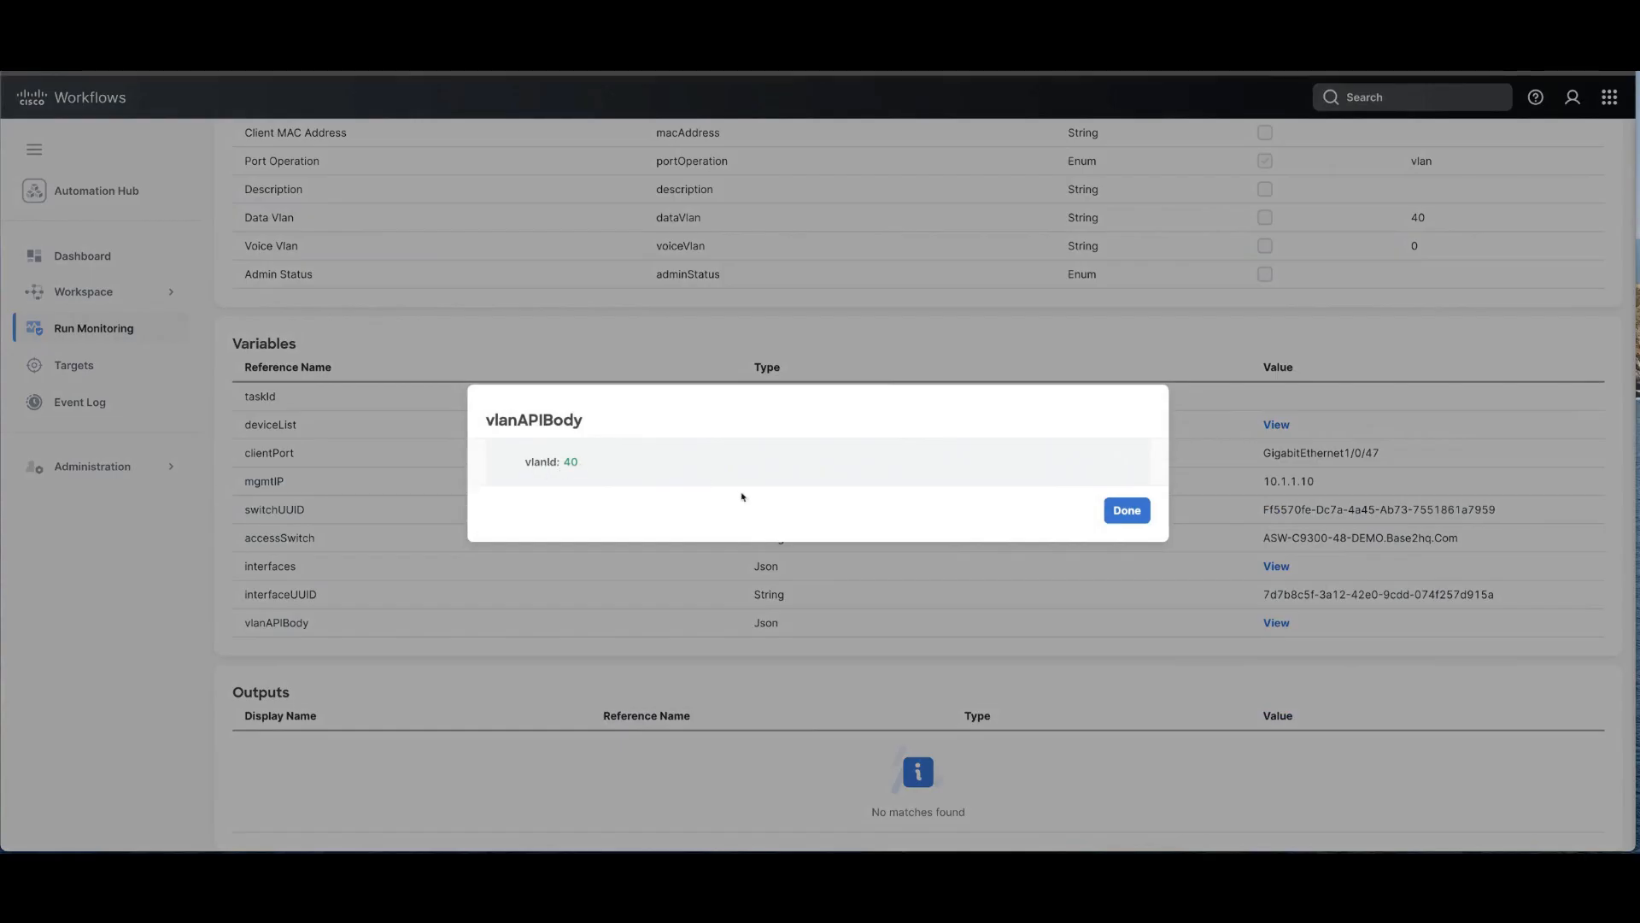
{"action": "left_click", "coordinate": [1124, 510]}
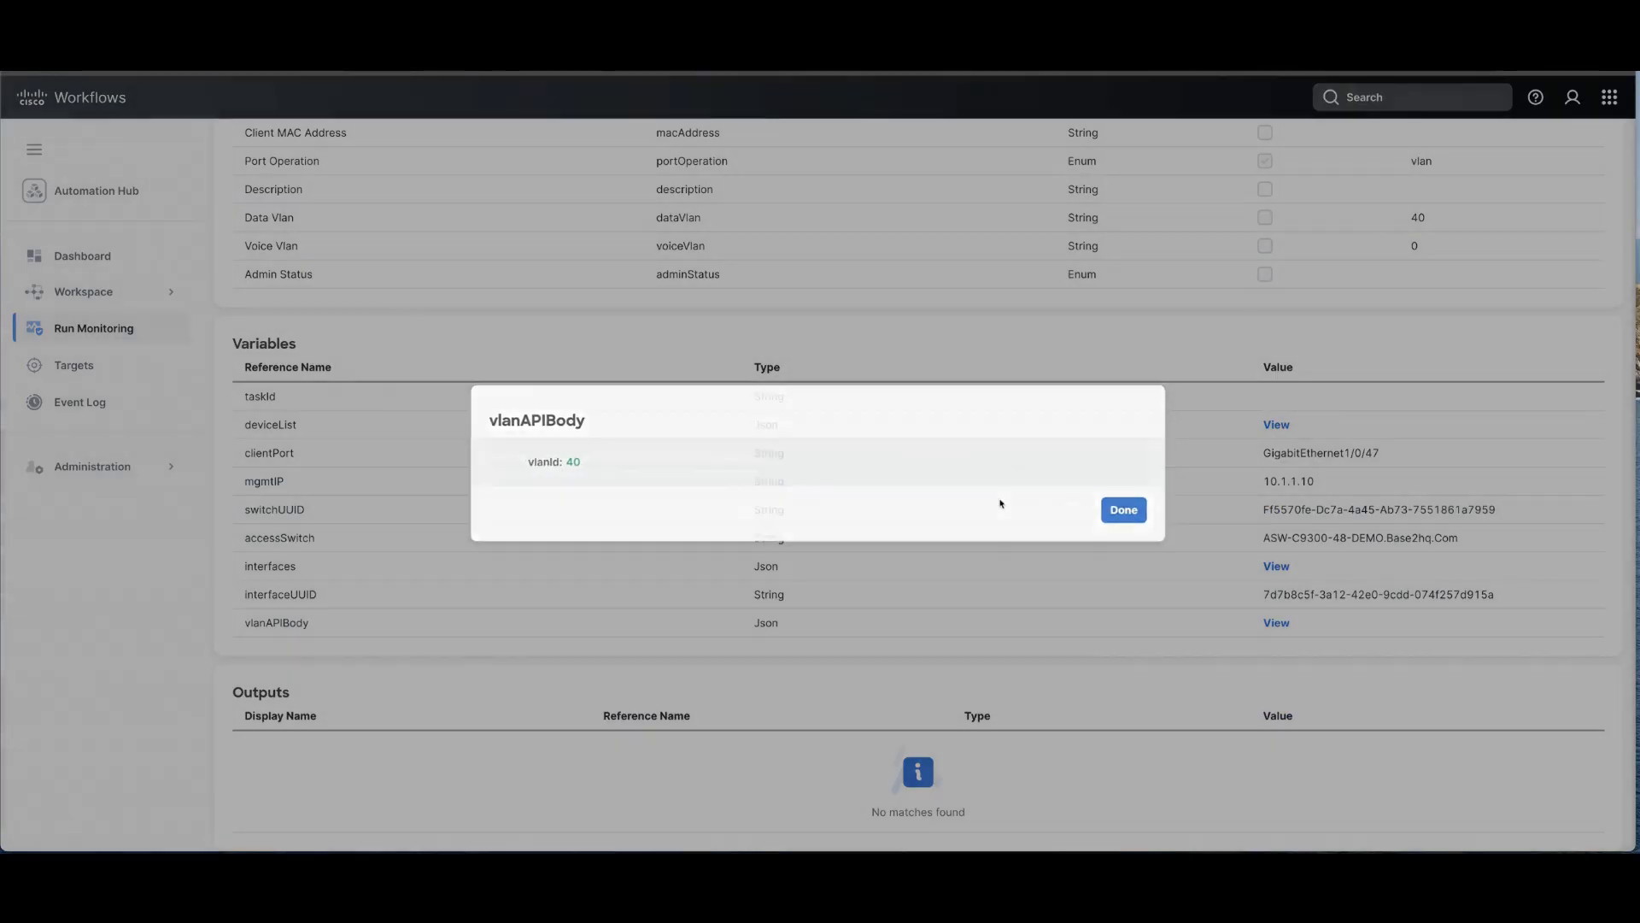
Open the Targets list and highlight the Cisco Assist entry in the CSW-9300-CORE target's details.
{"action": "left_click", "coordinate": [110, 369]}
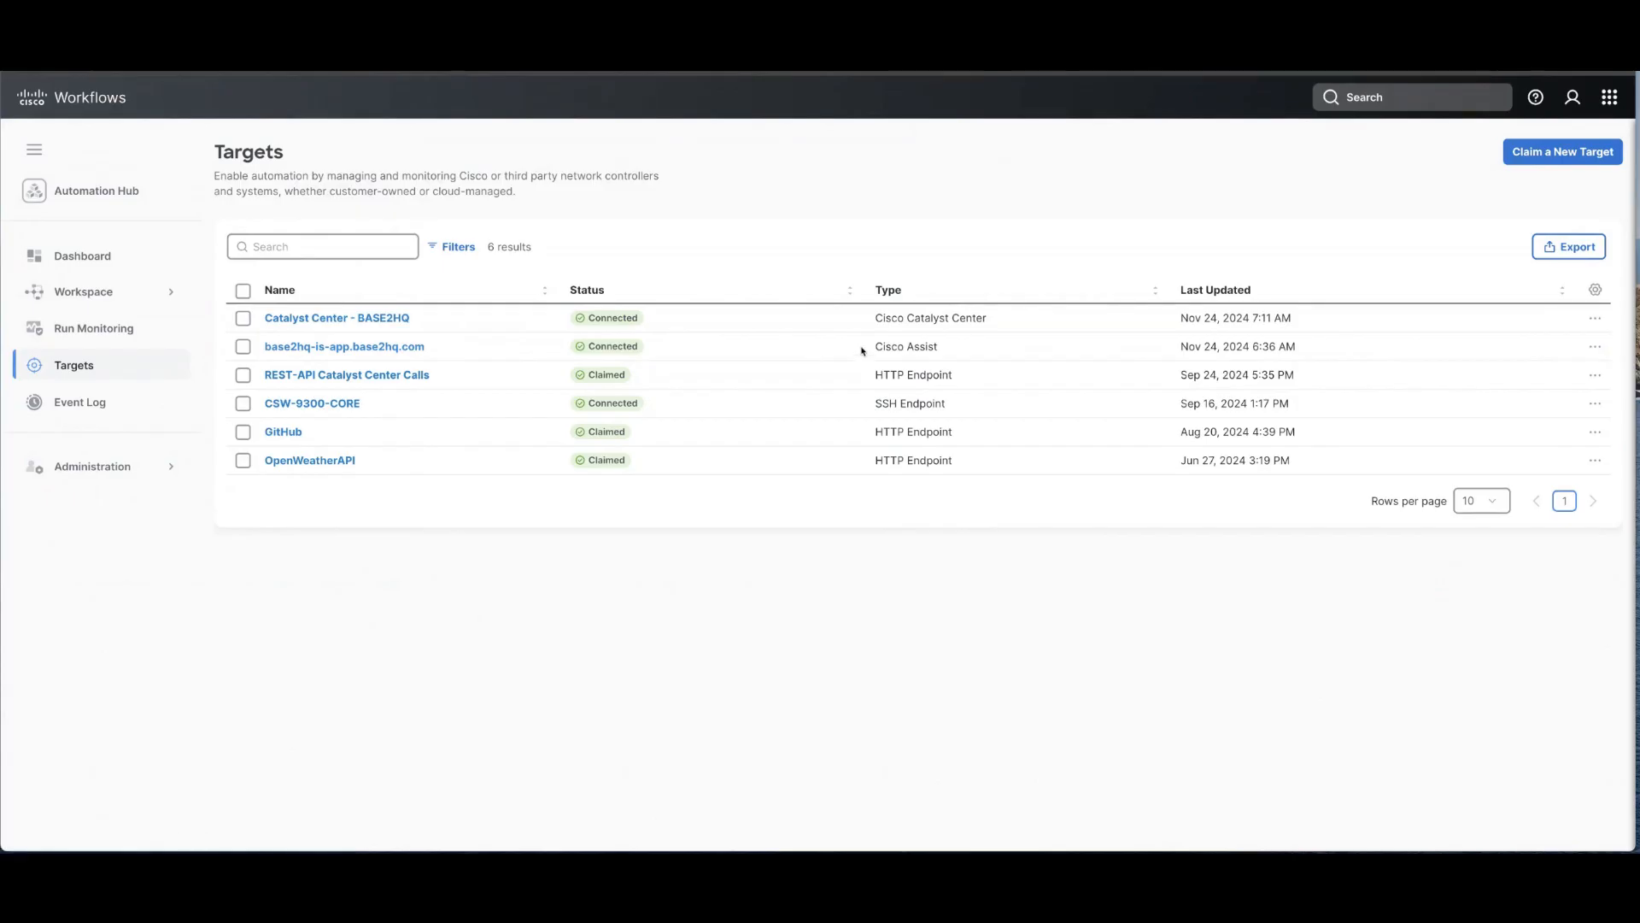
{"action": "double_click", "coordinate": [927, 349]}
{"action": "left_click", "coordinate": [343, 403]}
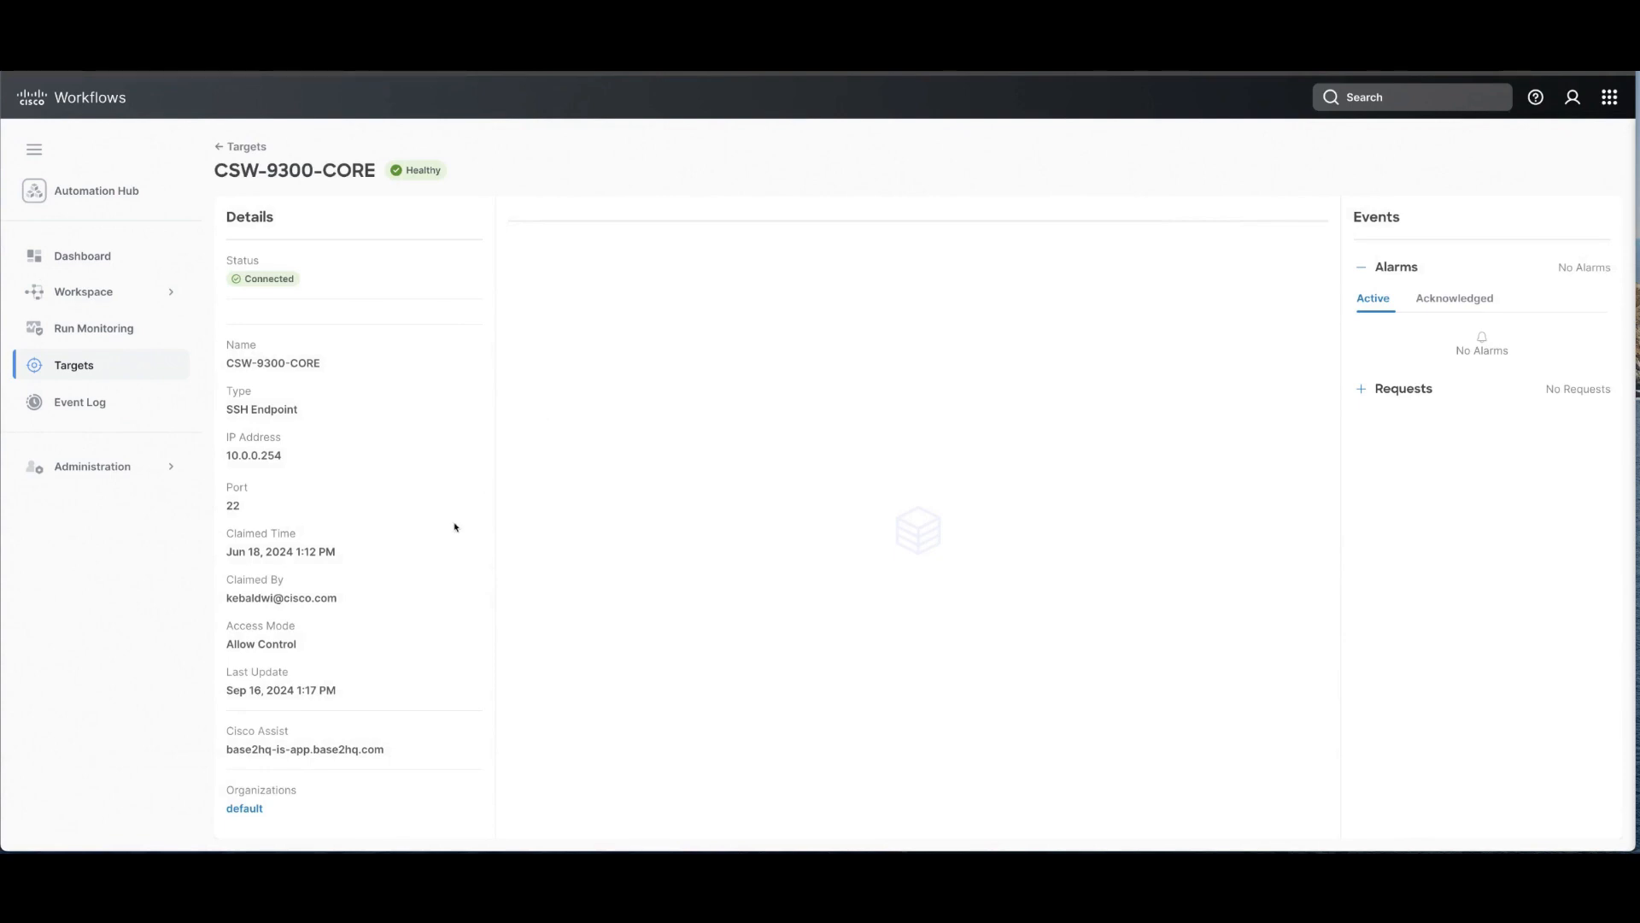
{"action": "left_click_drag", "start_coordinate": [382, 746], "coordinate": [224, 753]}
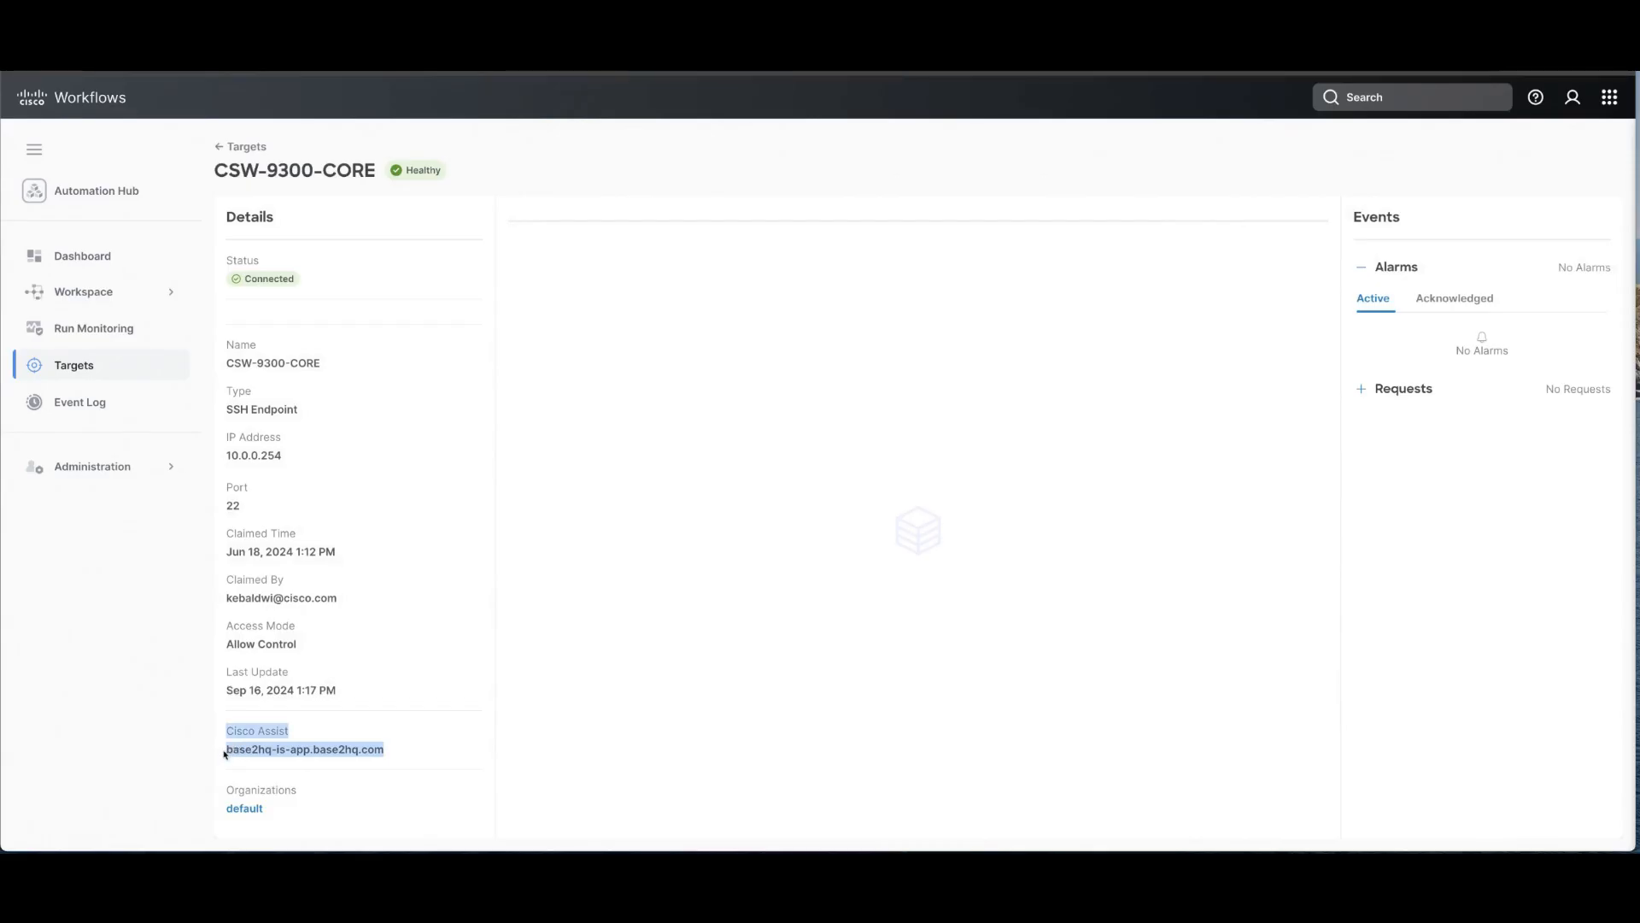
Open the Catalyst Center - BASE2HQ target and highlight the Cisco Assist host in its details.
{"action": "left_click", "coordinate": [113, 370]}
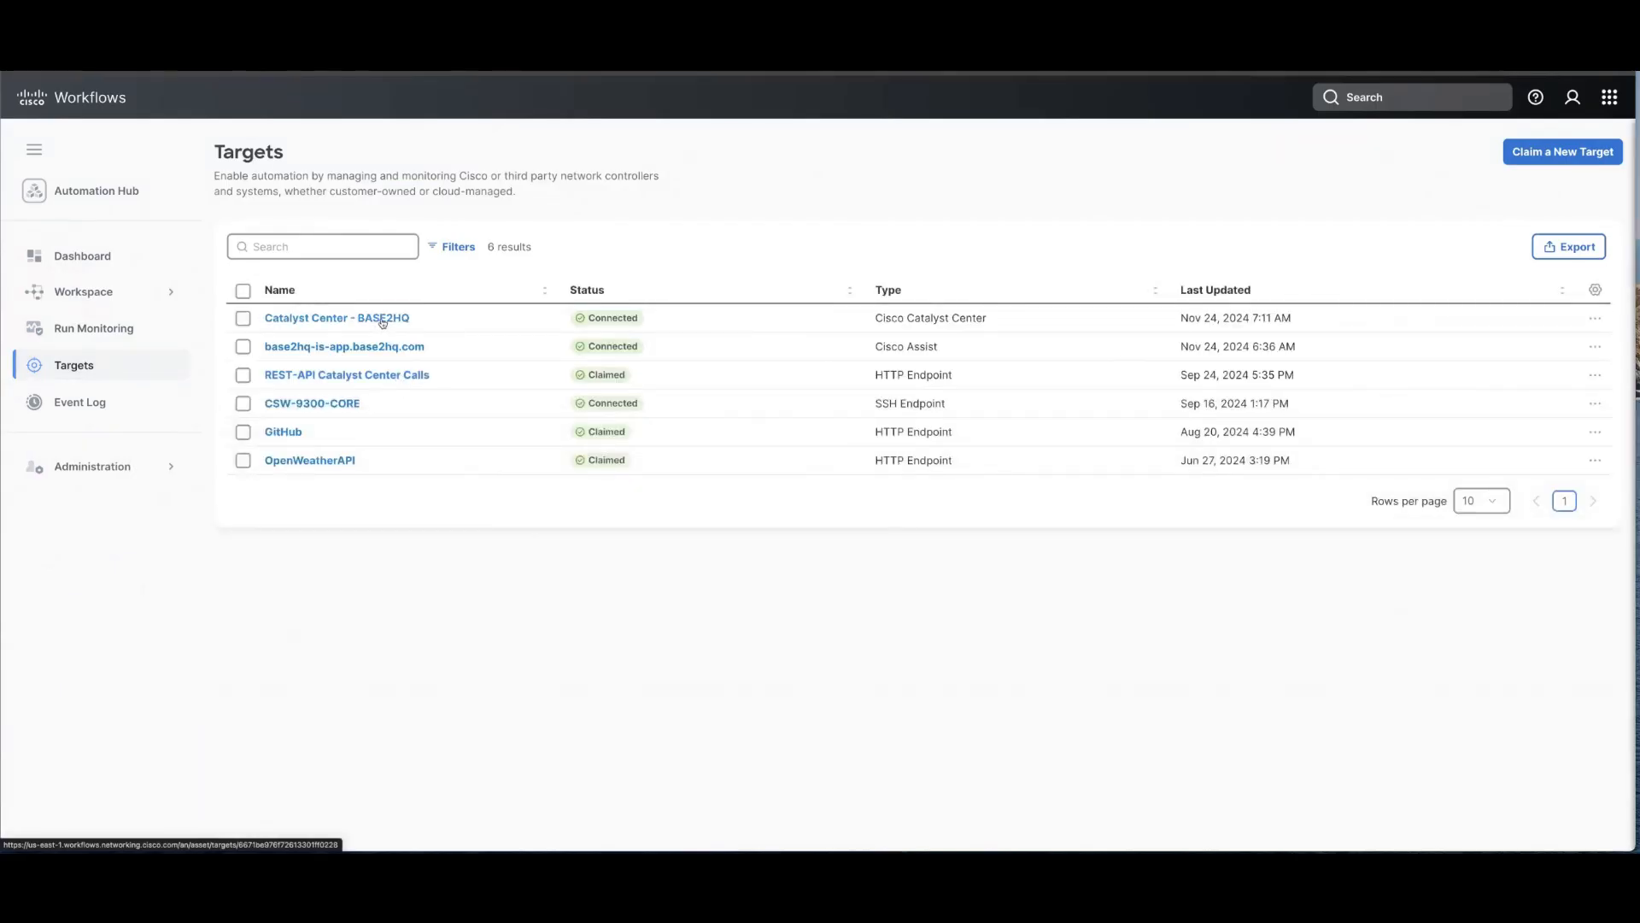
{"action": "left_click", "coordinate": [383, 319]}
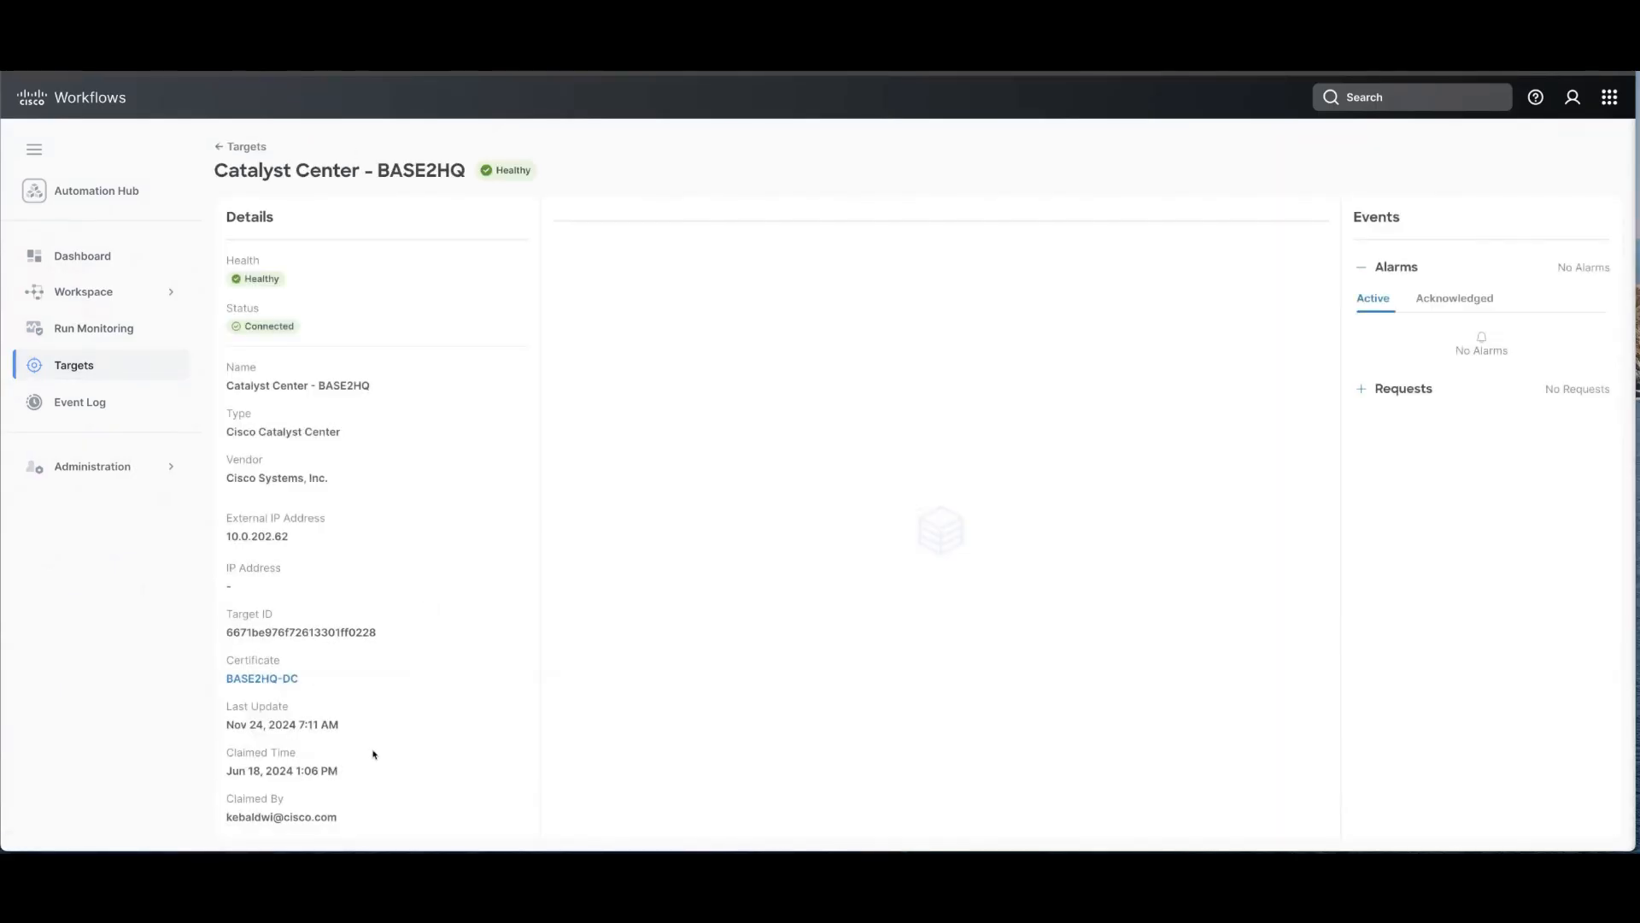
{"action": "scroll", "coordinate": [374, 754], "scroll_direction": "down", "scroll_amount": 3}
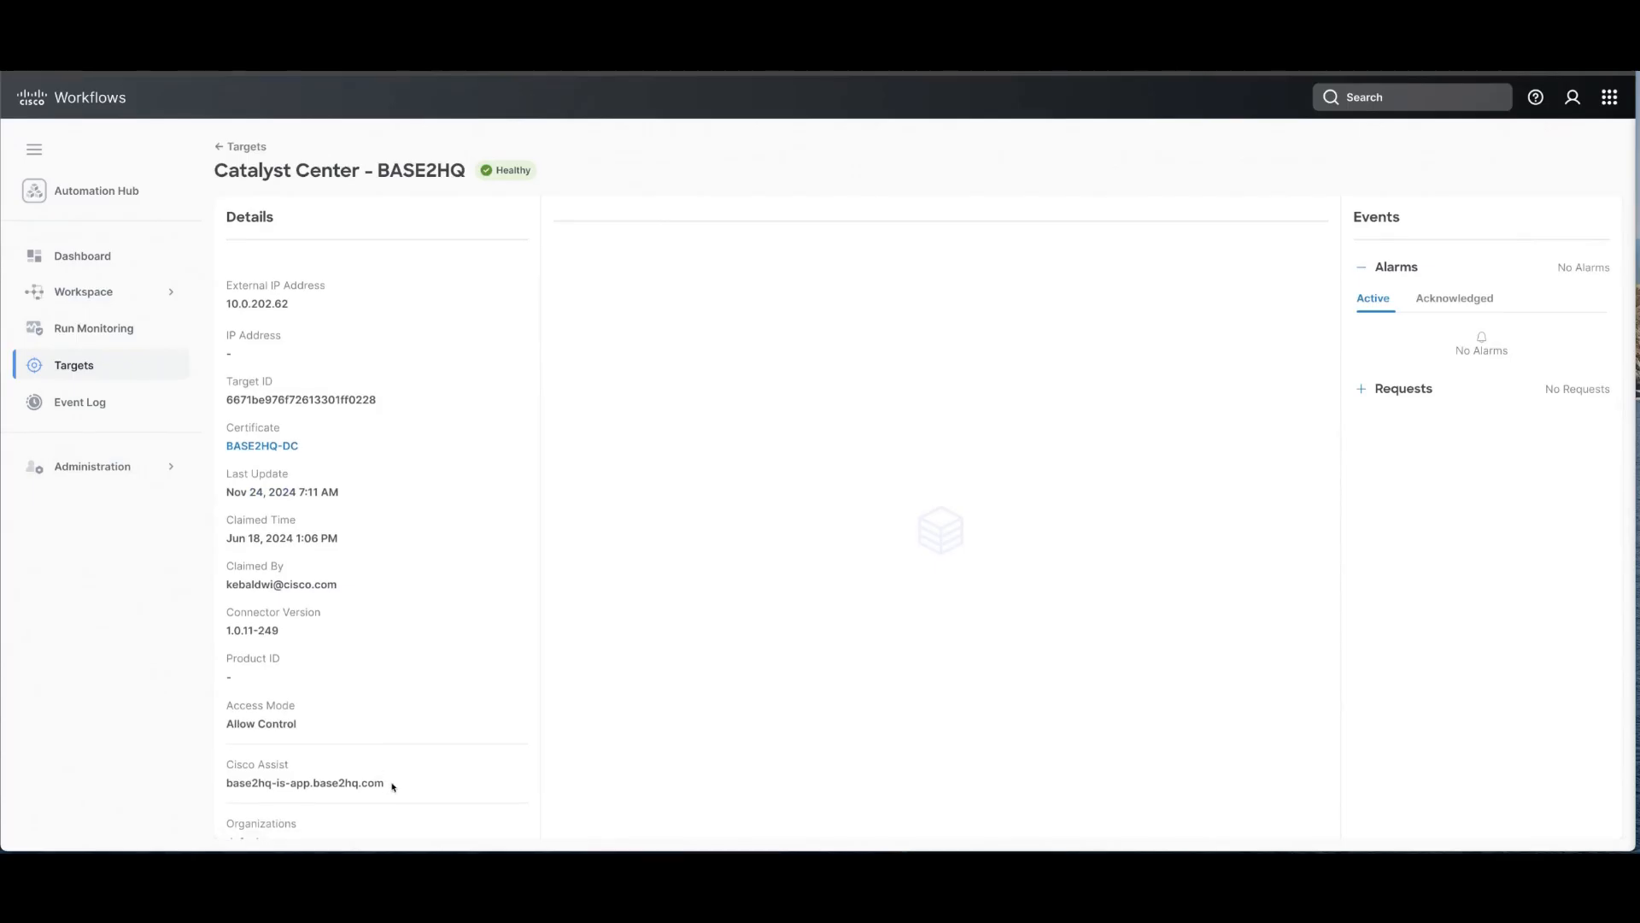
{"action": "left_click_drag", "start_coordinate": [391, 784], "coordinate": [224, 781]}
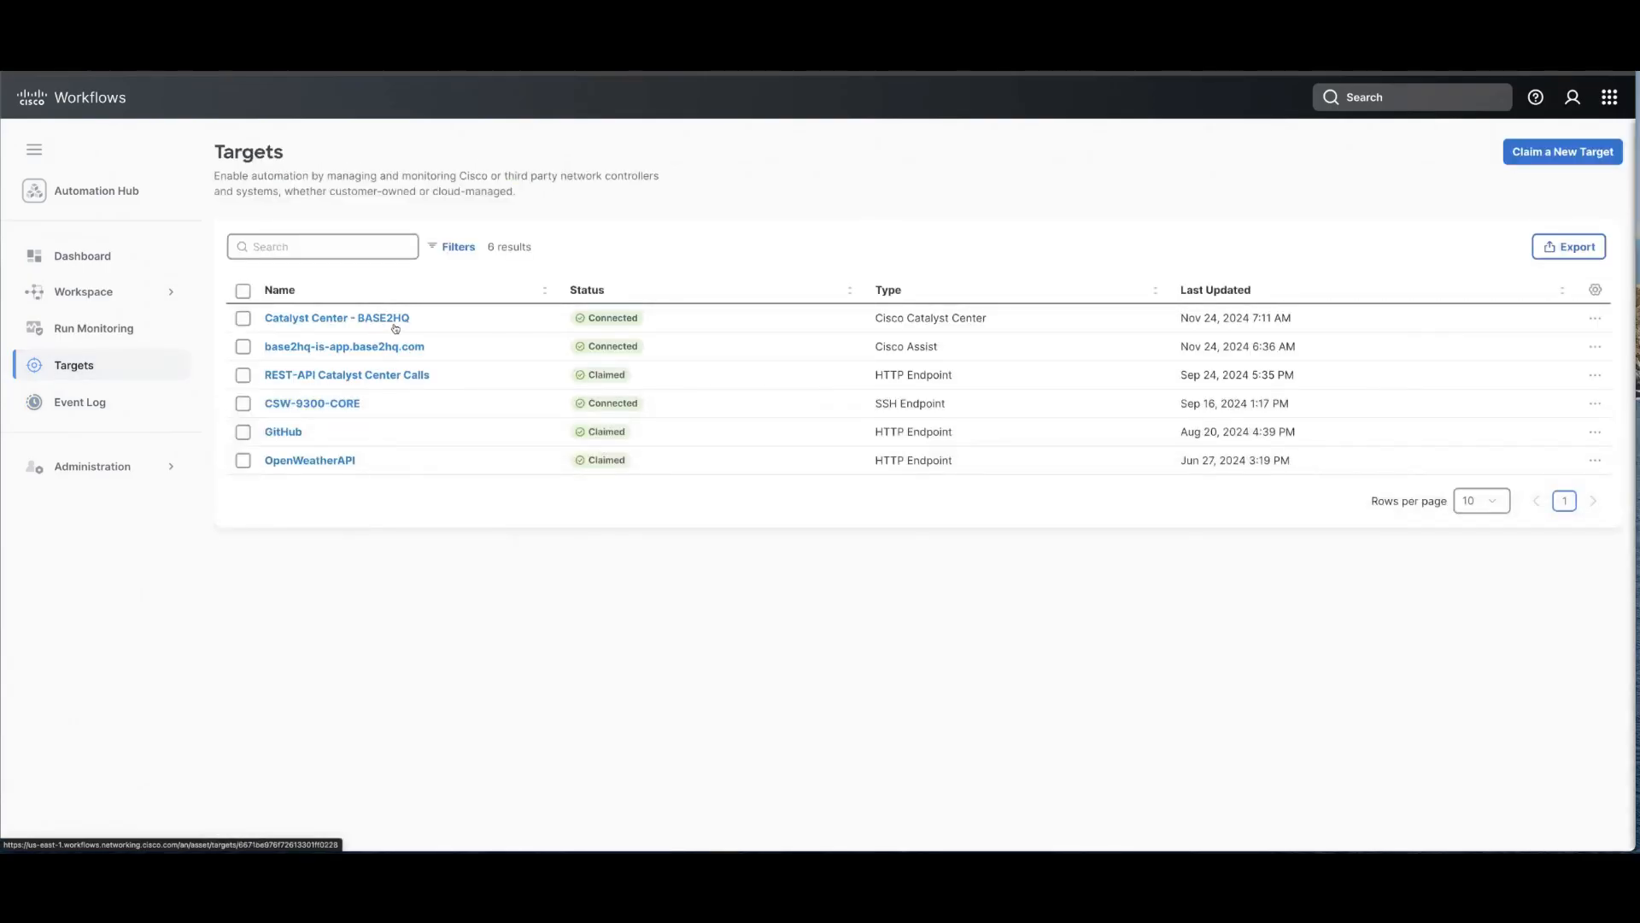
Highlight the Cisco Assist host in the REST-API Catalyst Center Calls target's details and return to the Targets list.
{"action": "left_click", "coordinate": [368, 374]}
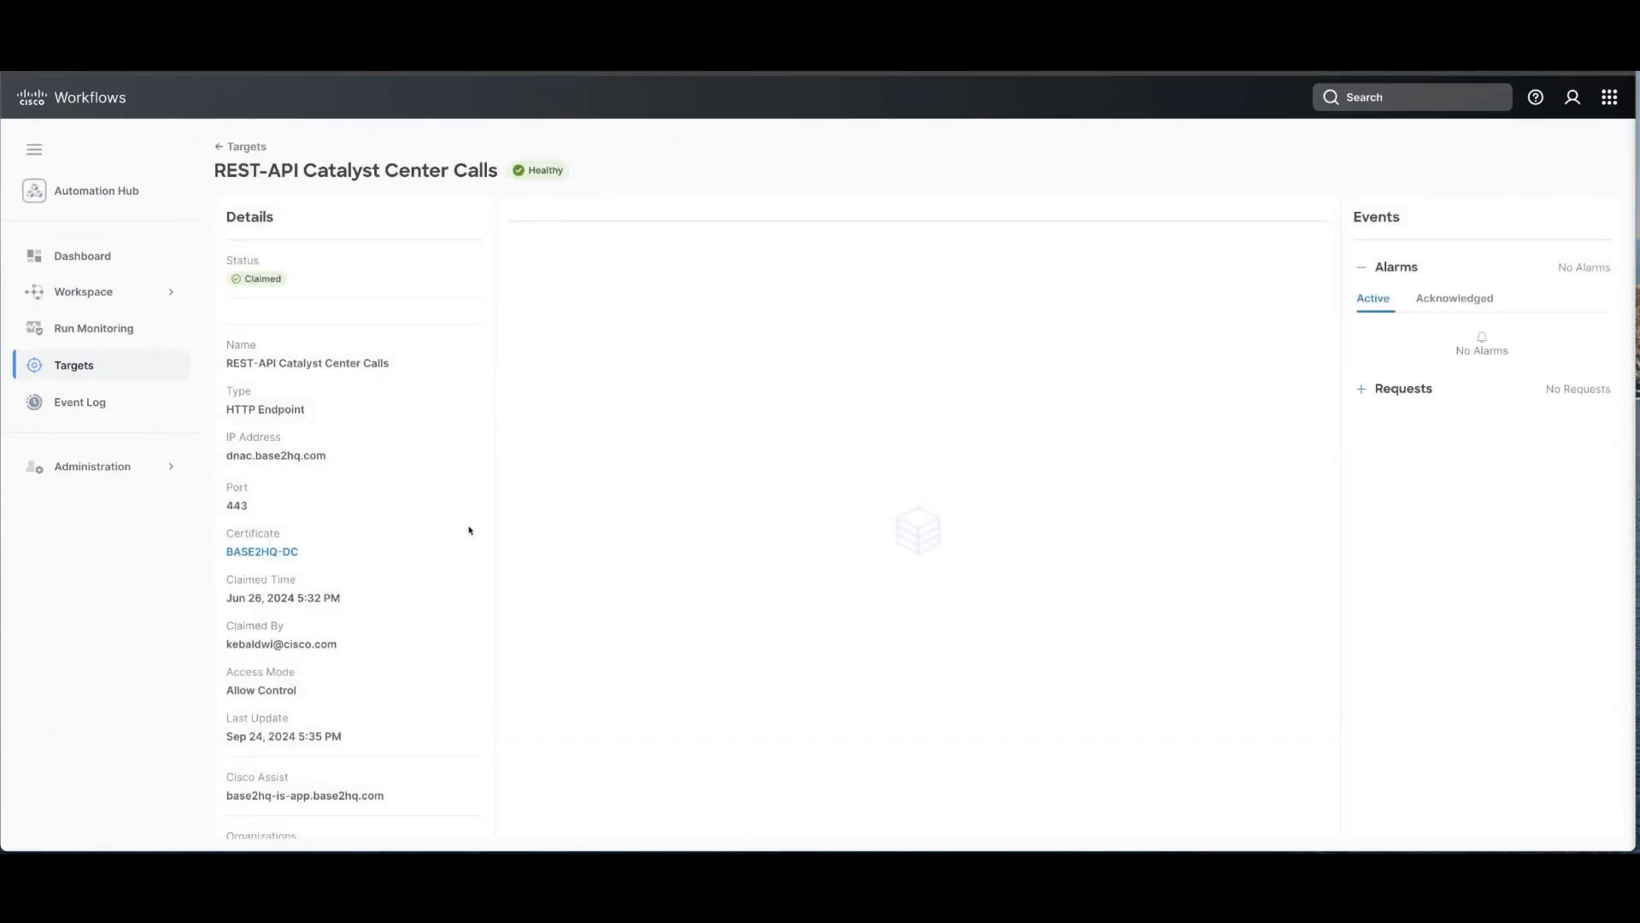
{"action": "scroll", "coordinate": [463, 555], "scroll_direction": "down", "scroll_amount": 1}
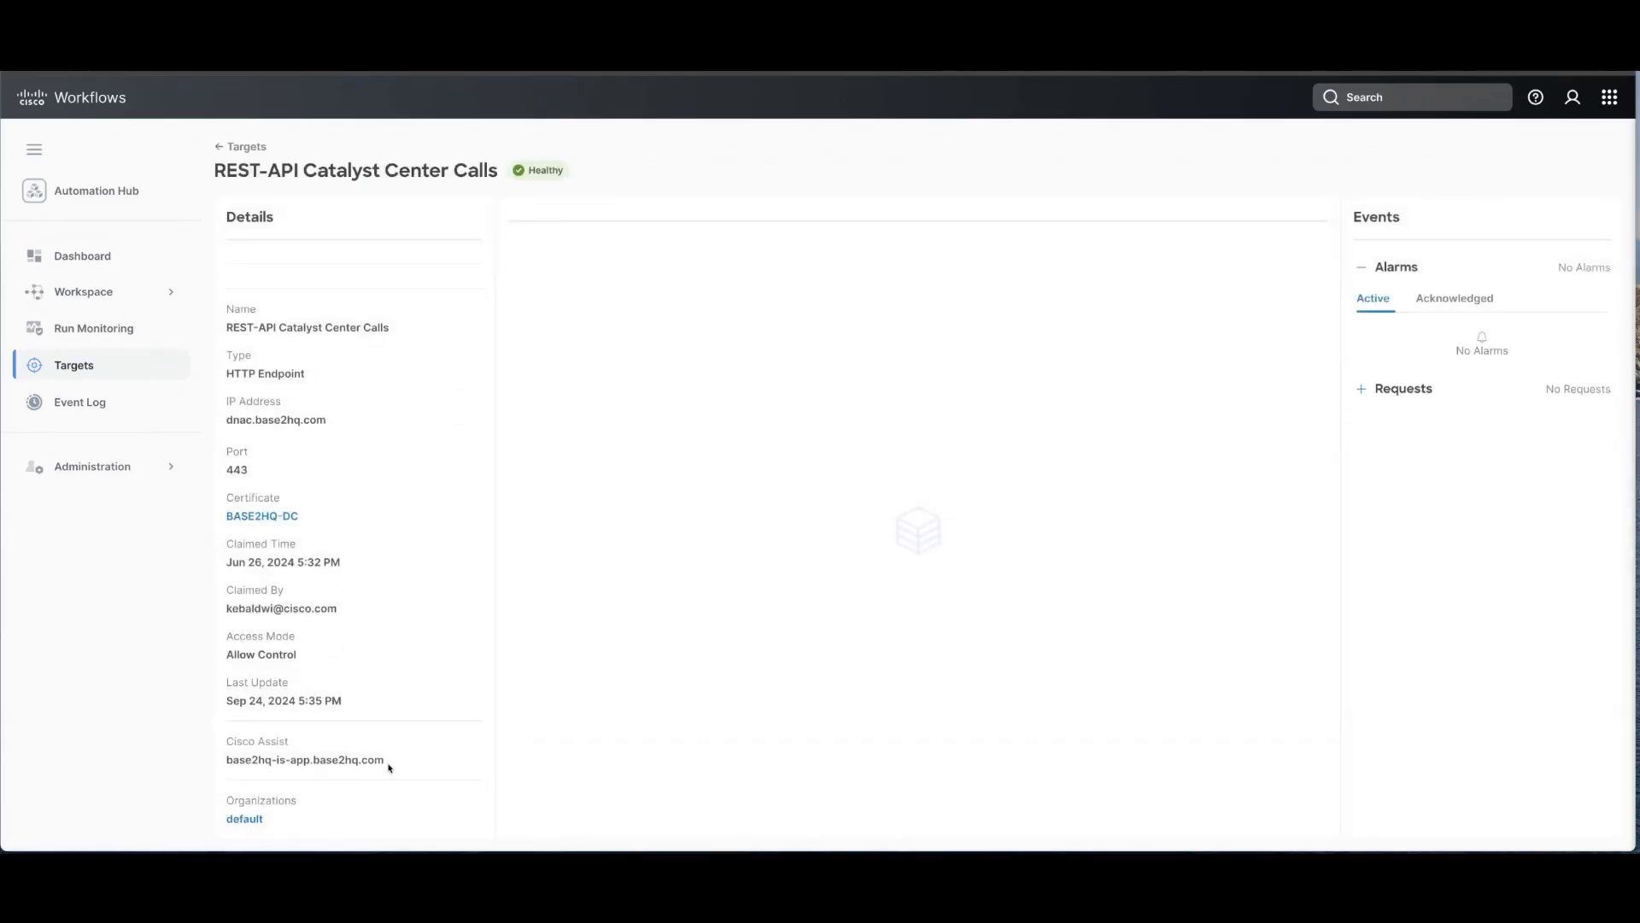
{"action": "left_click_drag", "start_coordinate": [392, 763], "coordinate": [227, 757]}
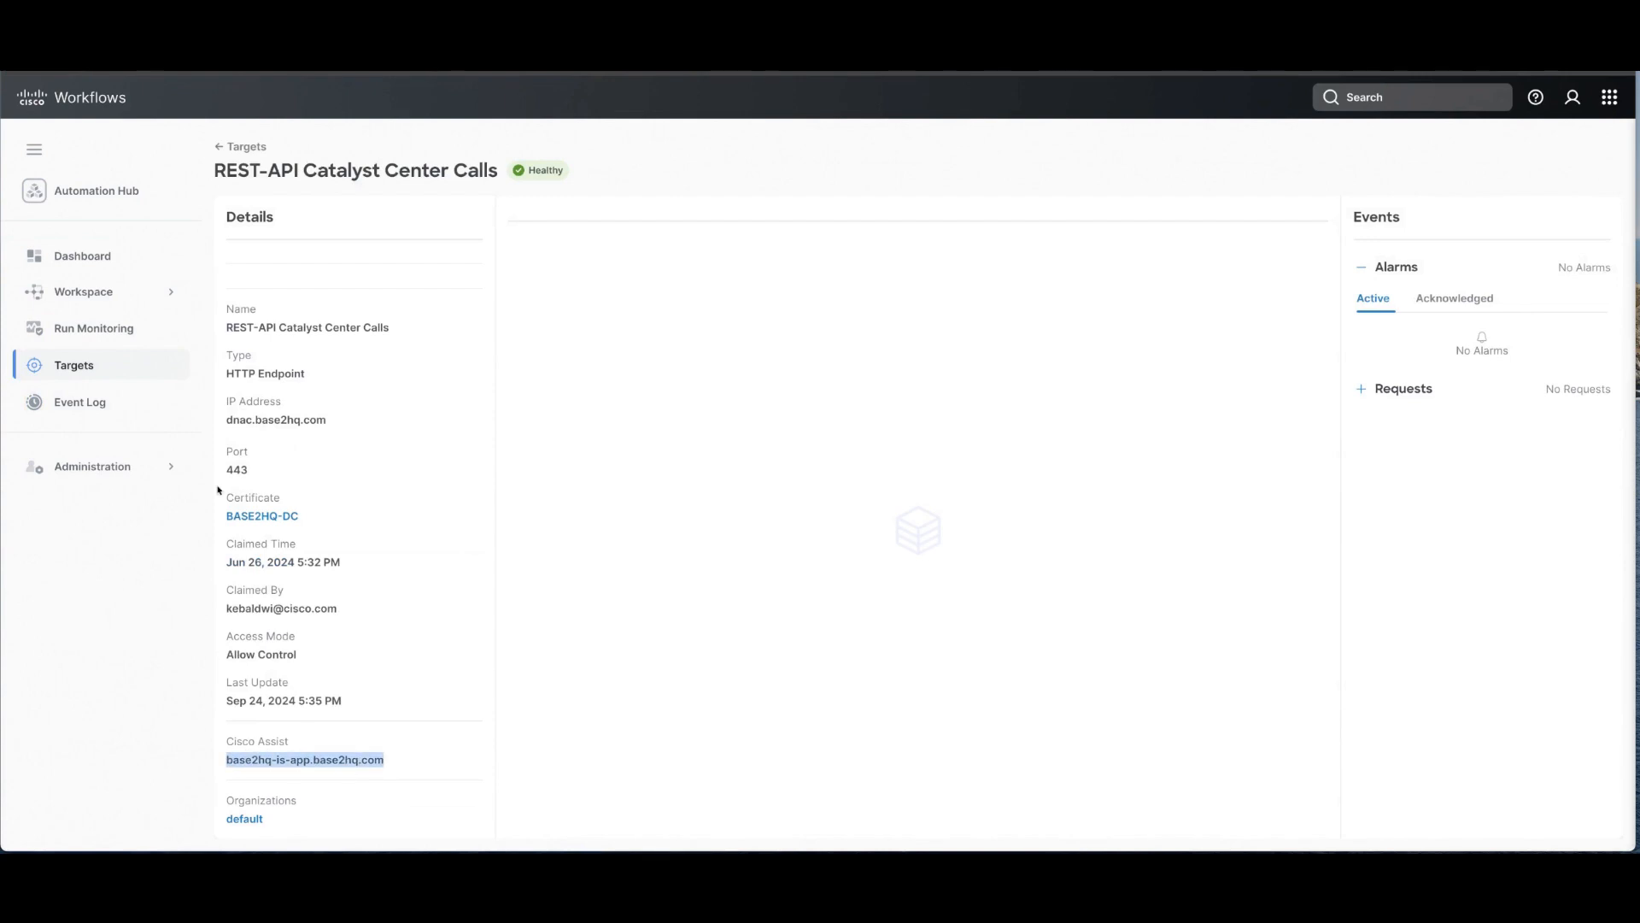
{"action": "left_click", "coordinate": [171, 373]}
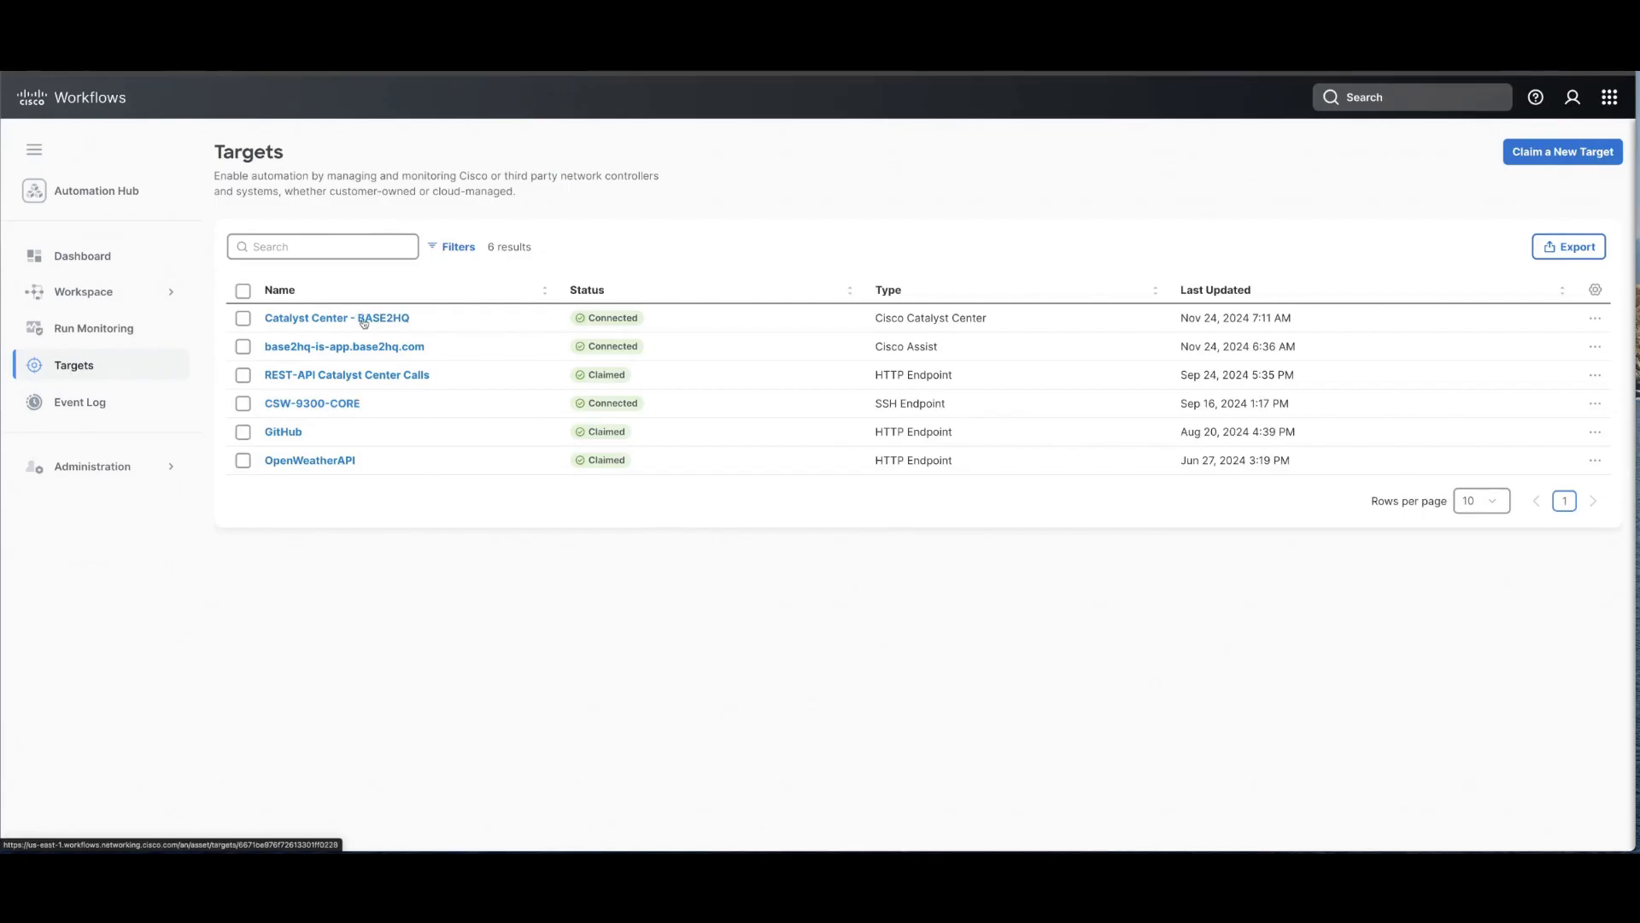
View the GitHub target's details and open the audit logs of the Event Log.
{"action": "left_click", "coordinate": [288, 432]}
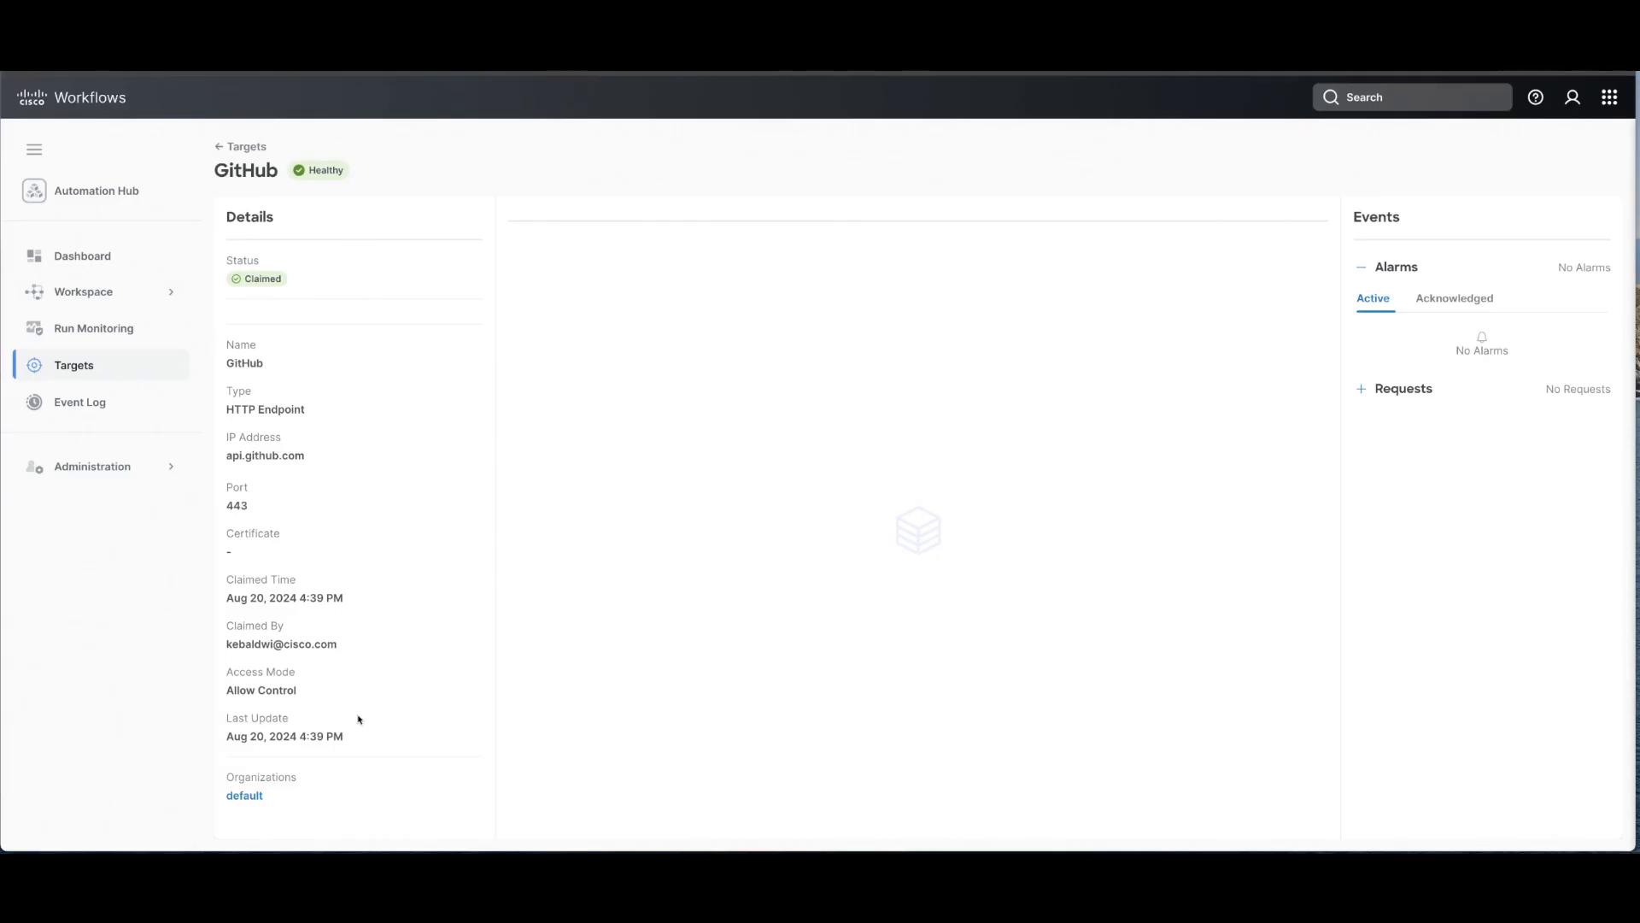
{"action": "left_click", "coordinate": [137, 406]}
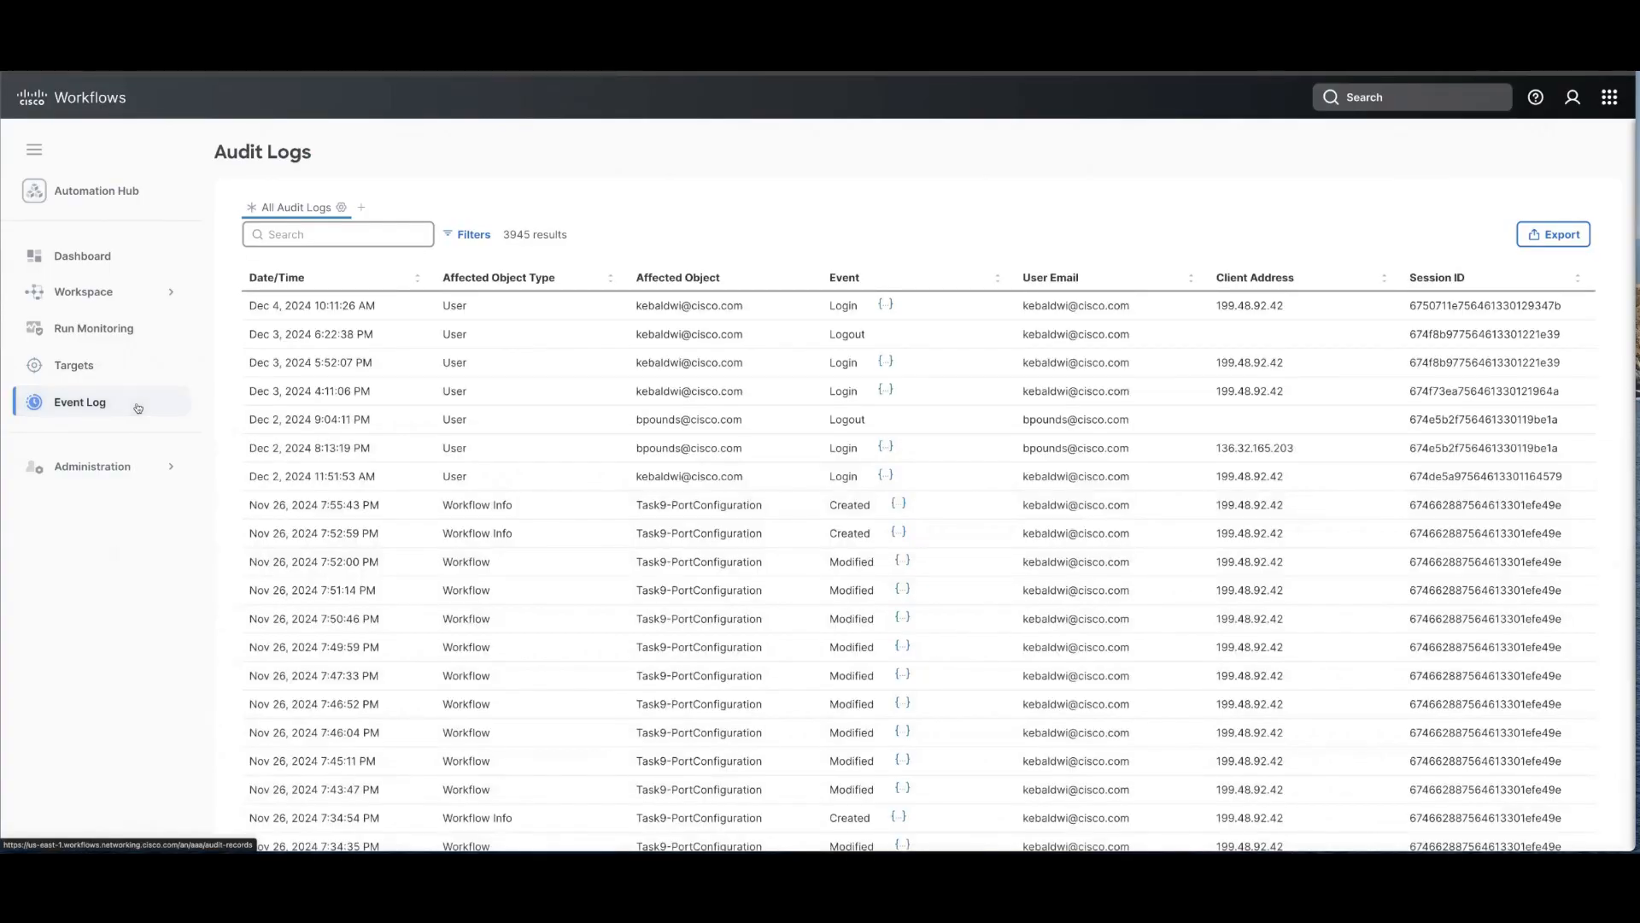
View the Administration options, open the Workflows list, and review the other Workspace sections.
{"action": "left_click", "coordinate": [155, 468]}
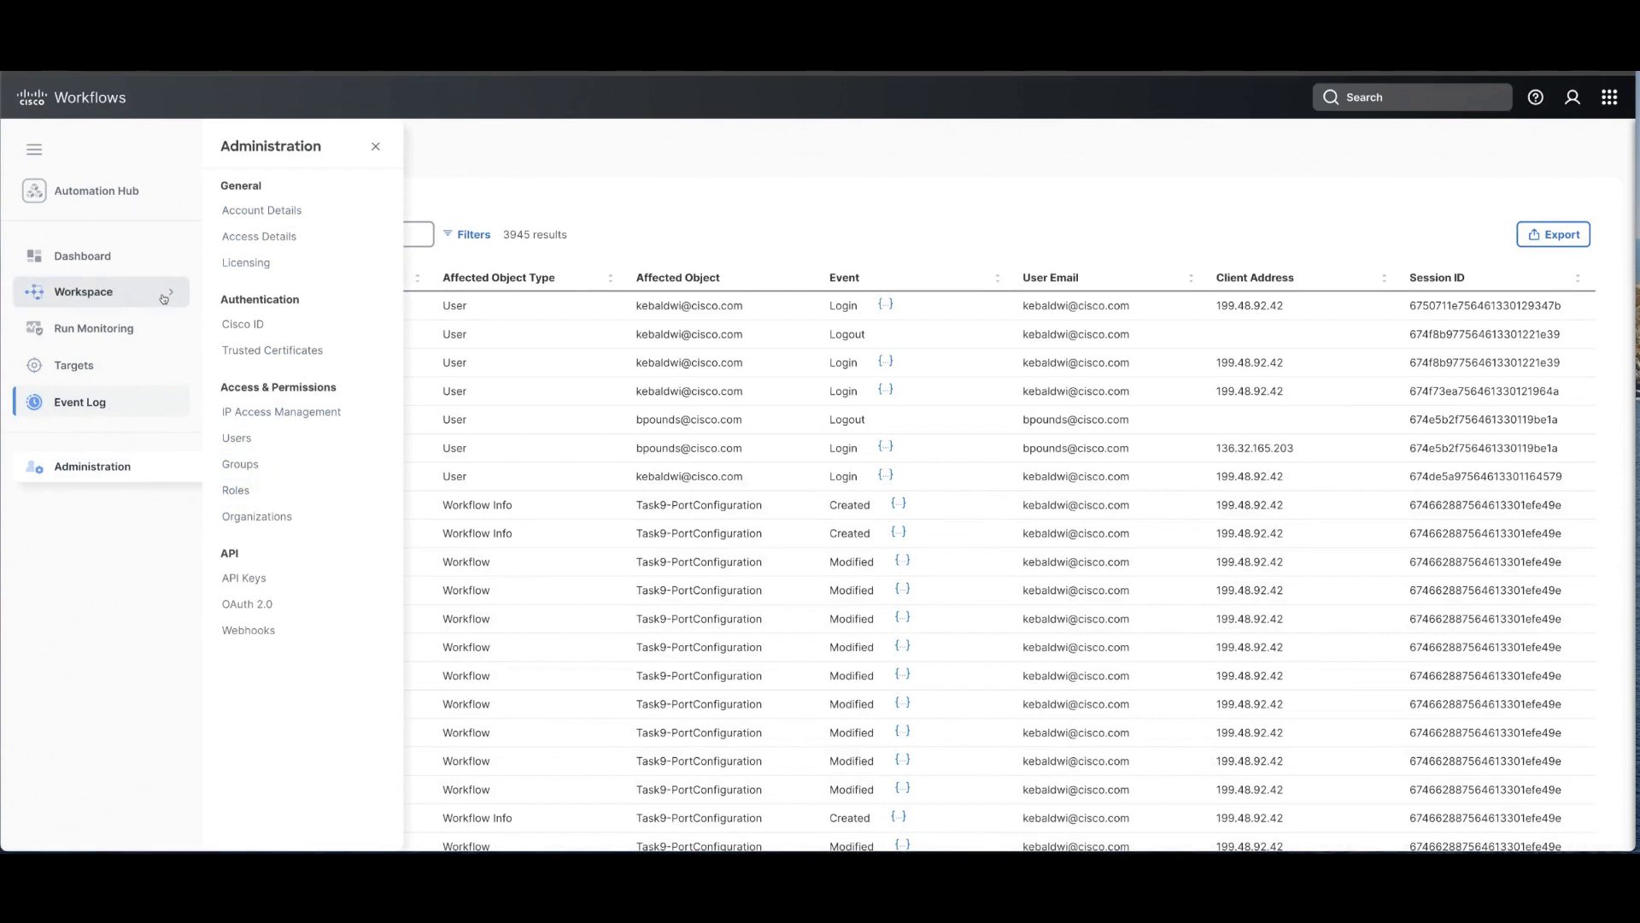
{"action": "left_click", "coordinate": [82, 291]}
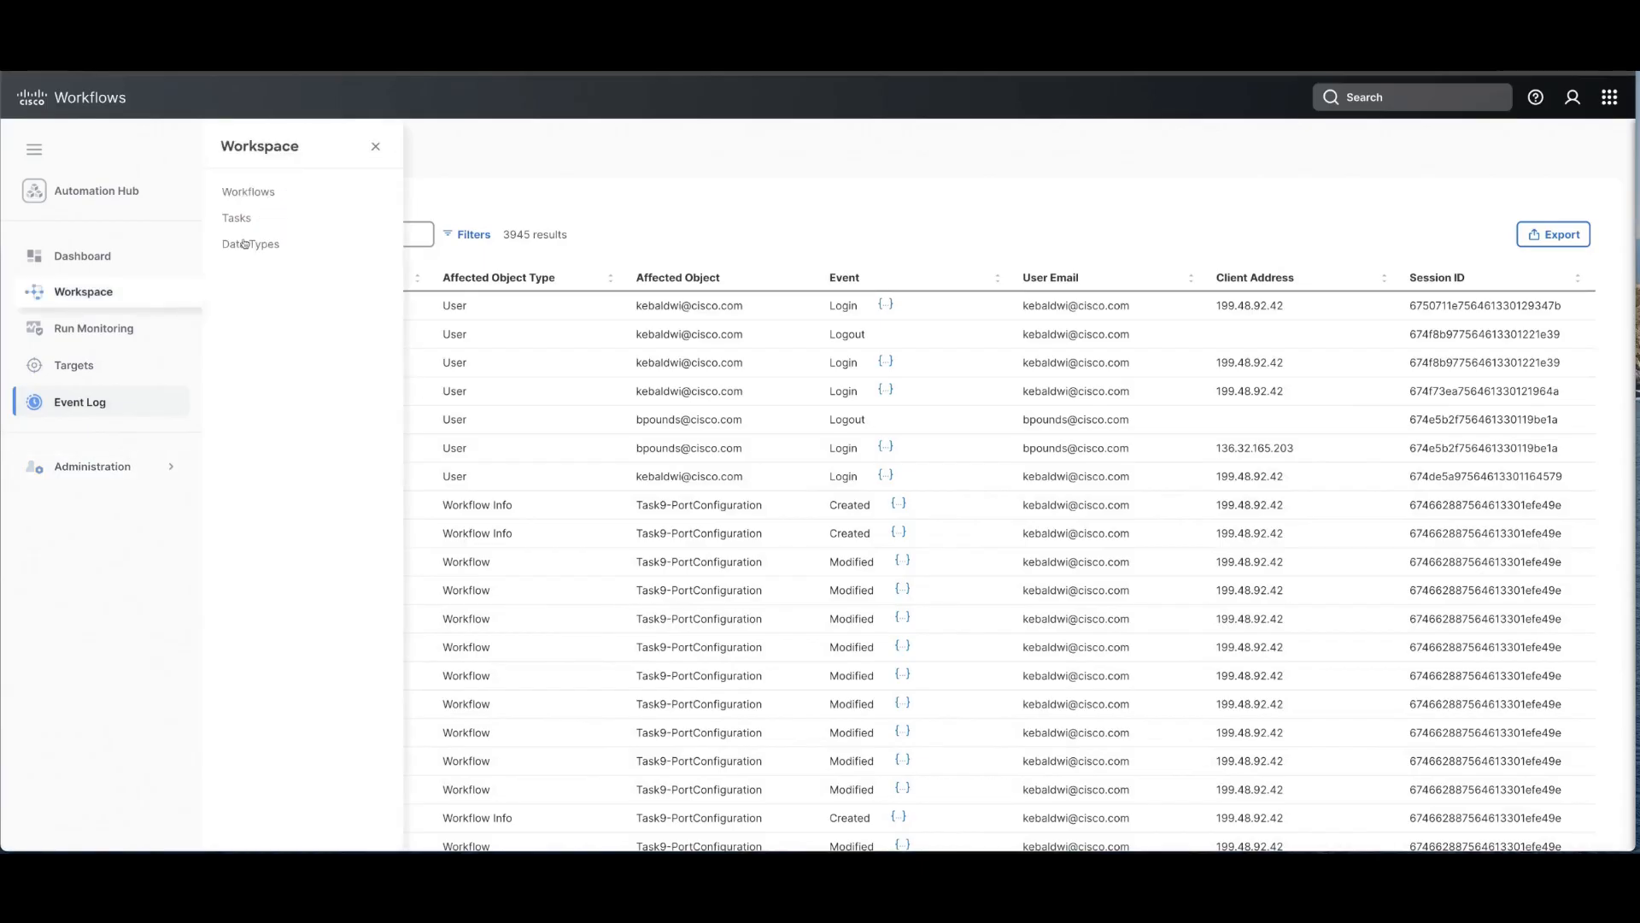
{"action": "left_click", "coordinate": [373, 148]}
{"action": "left_click", "coordinate": [158, 293]}
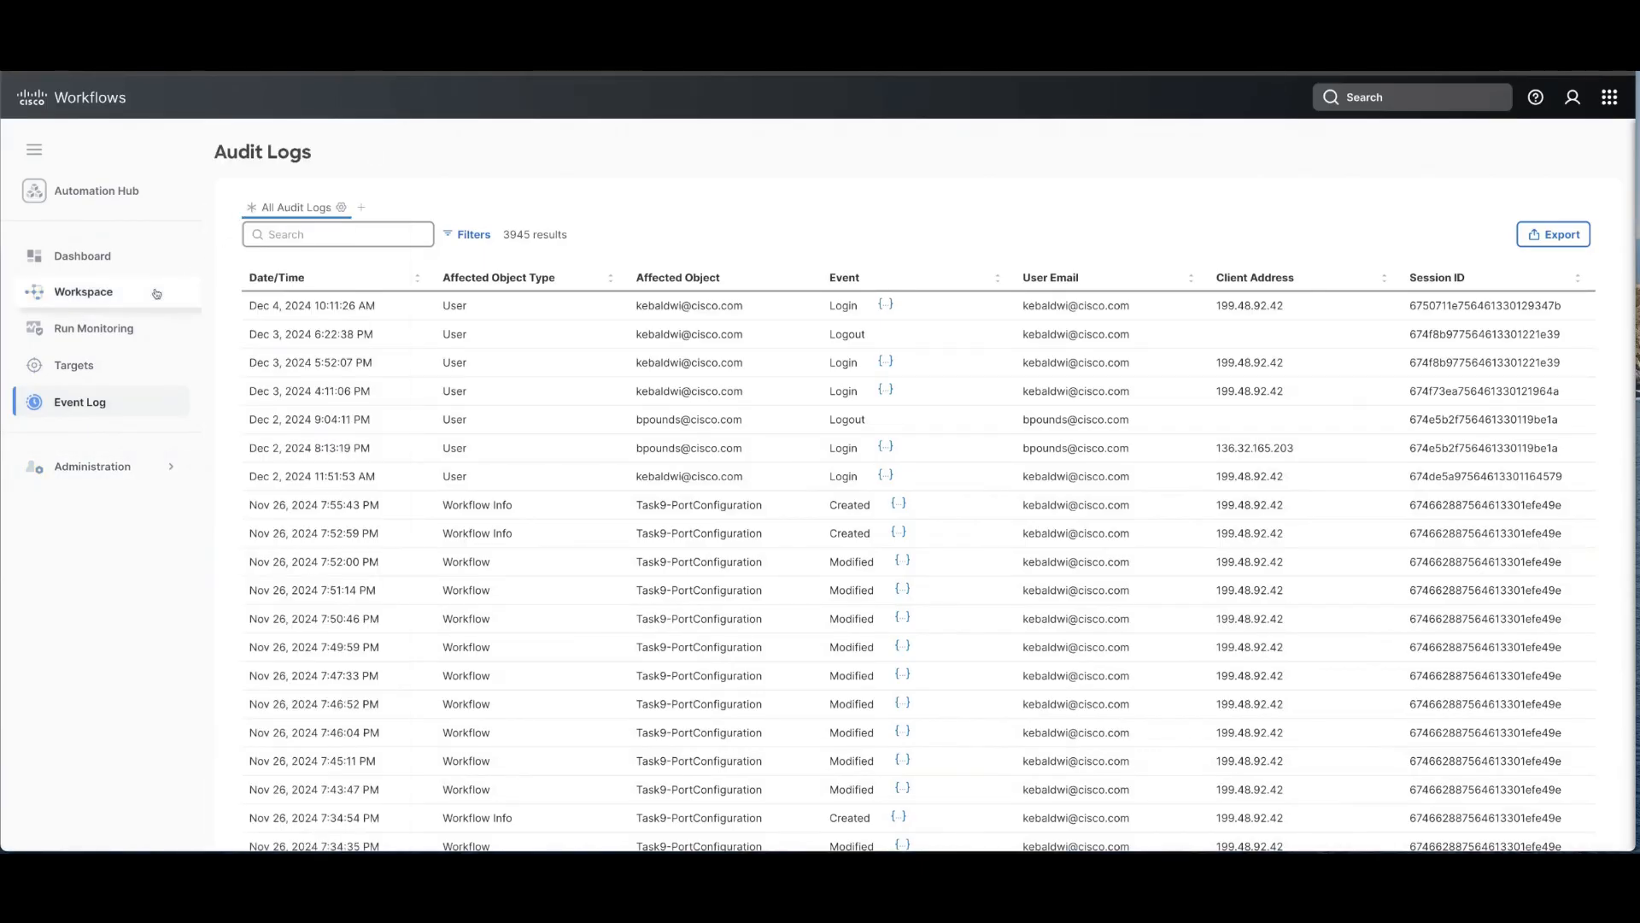
{"action": "left_click", "coordinate": [246, 194]}
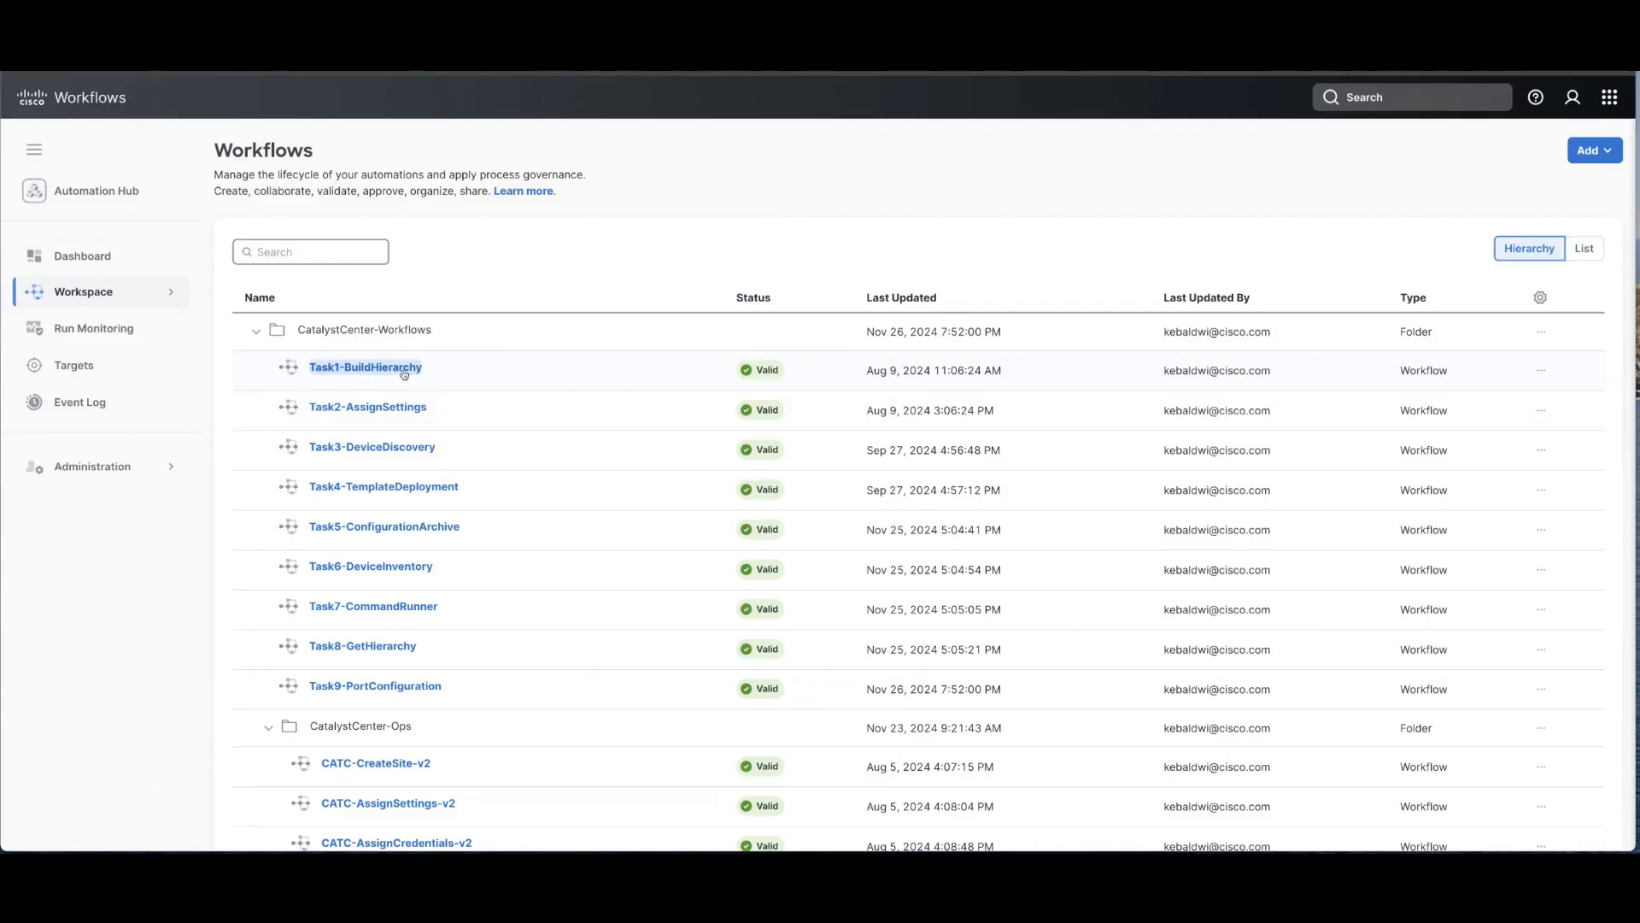
{"action": "left_click", "coordinate": [176, 305]}
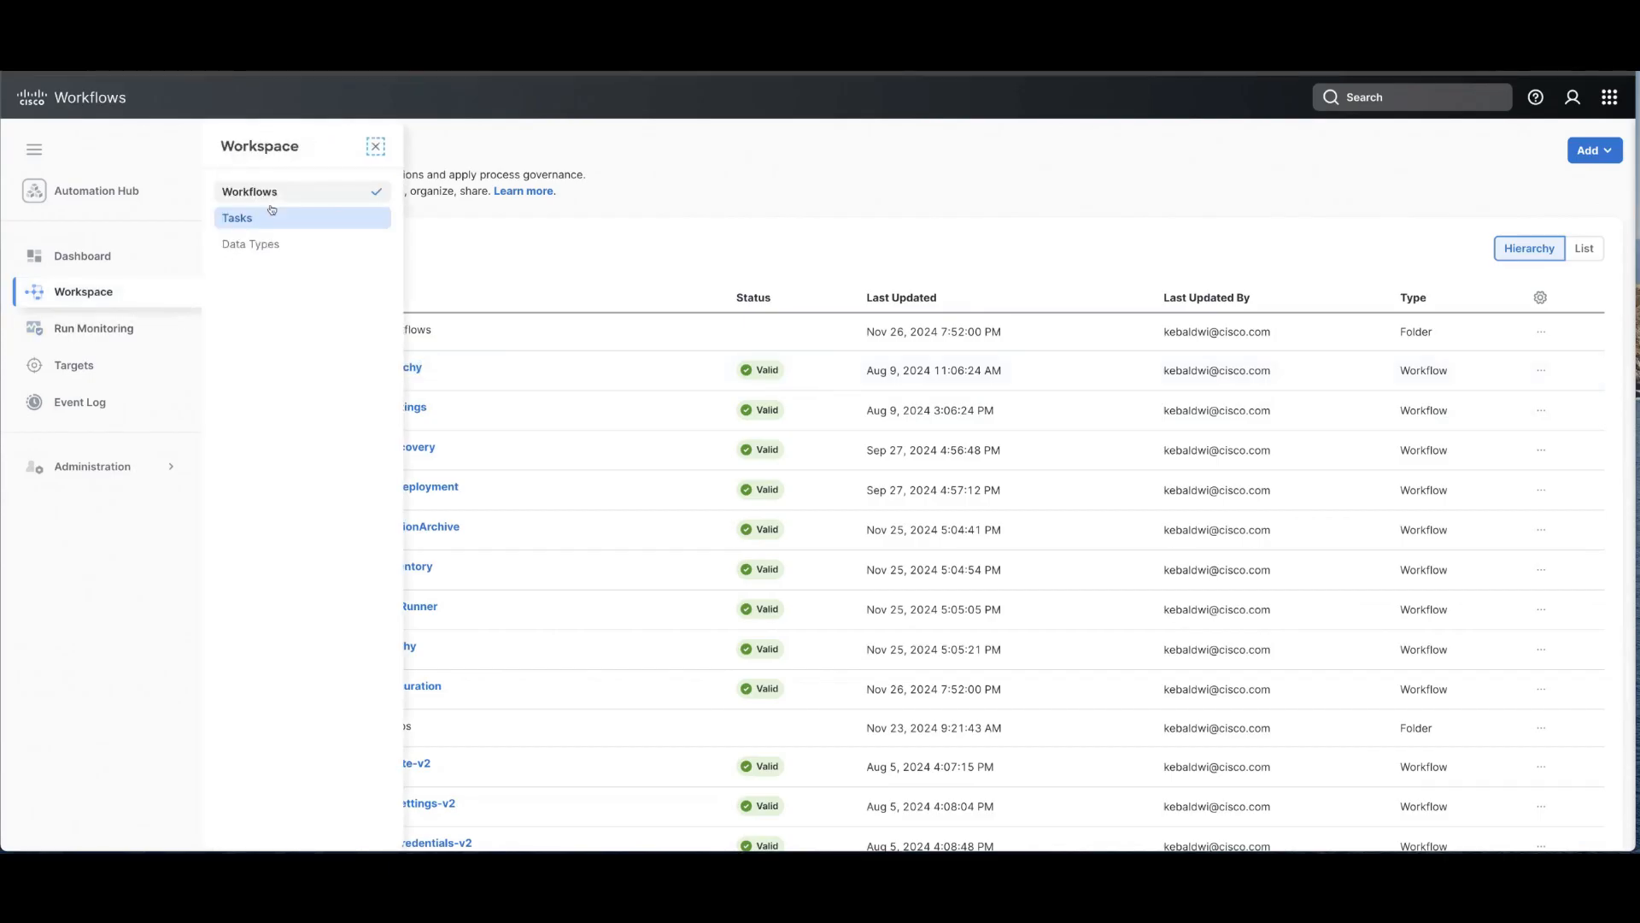
{"action": "left_click", "coordinate": [518, 276]}
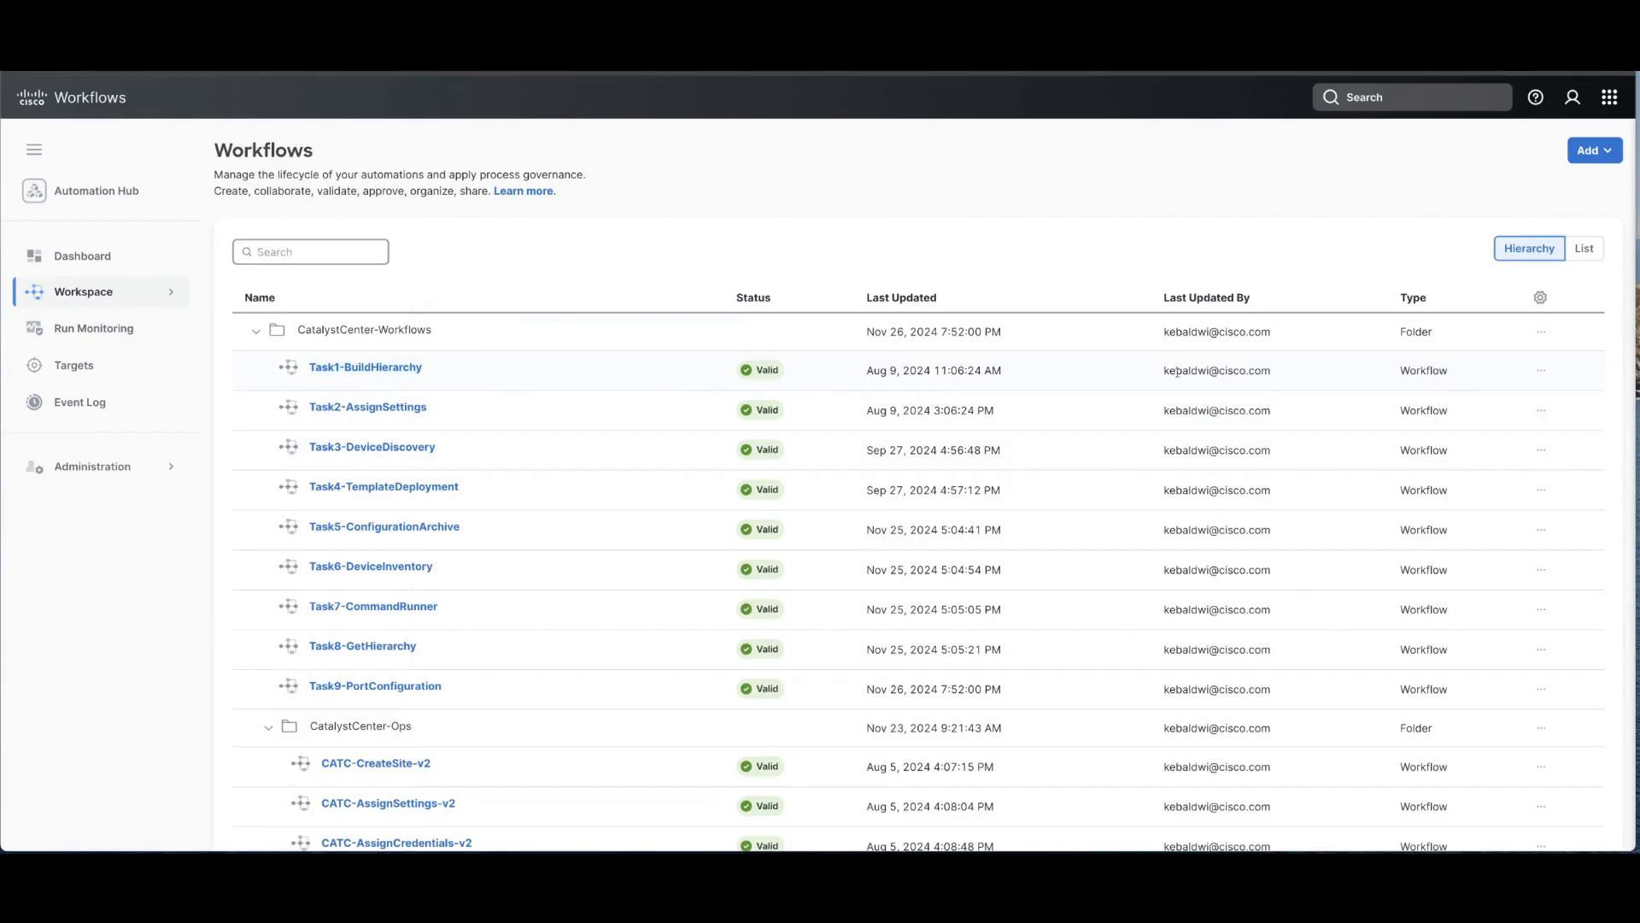
Open the Task1-BuildHierarchy workflow for editing from its row actions.
{"action": "left_click", "coordinate": [1542, 372]}
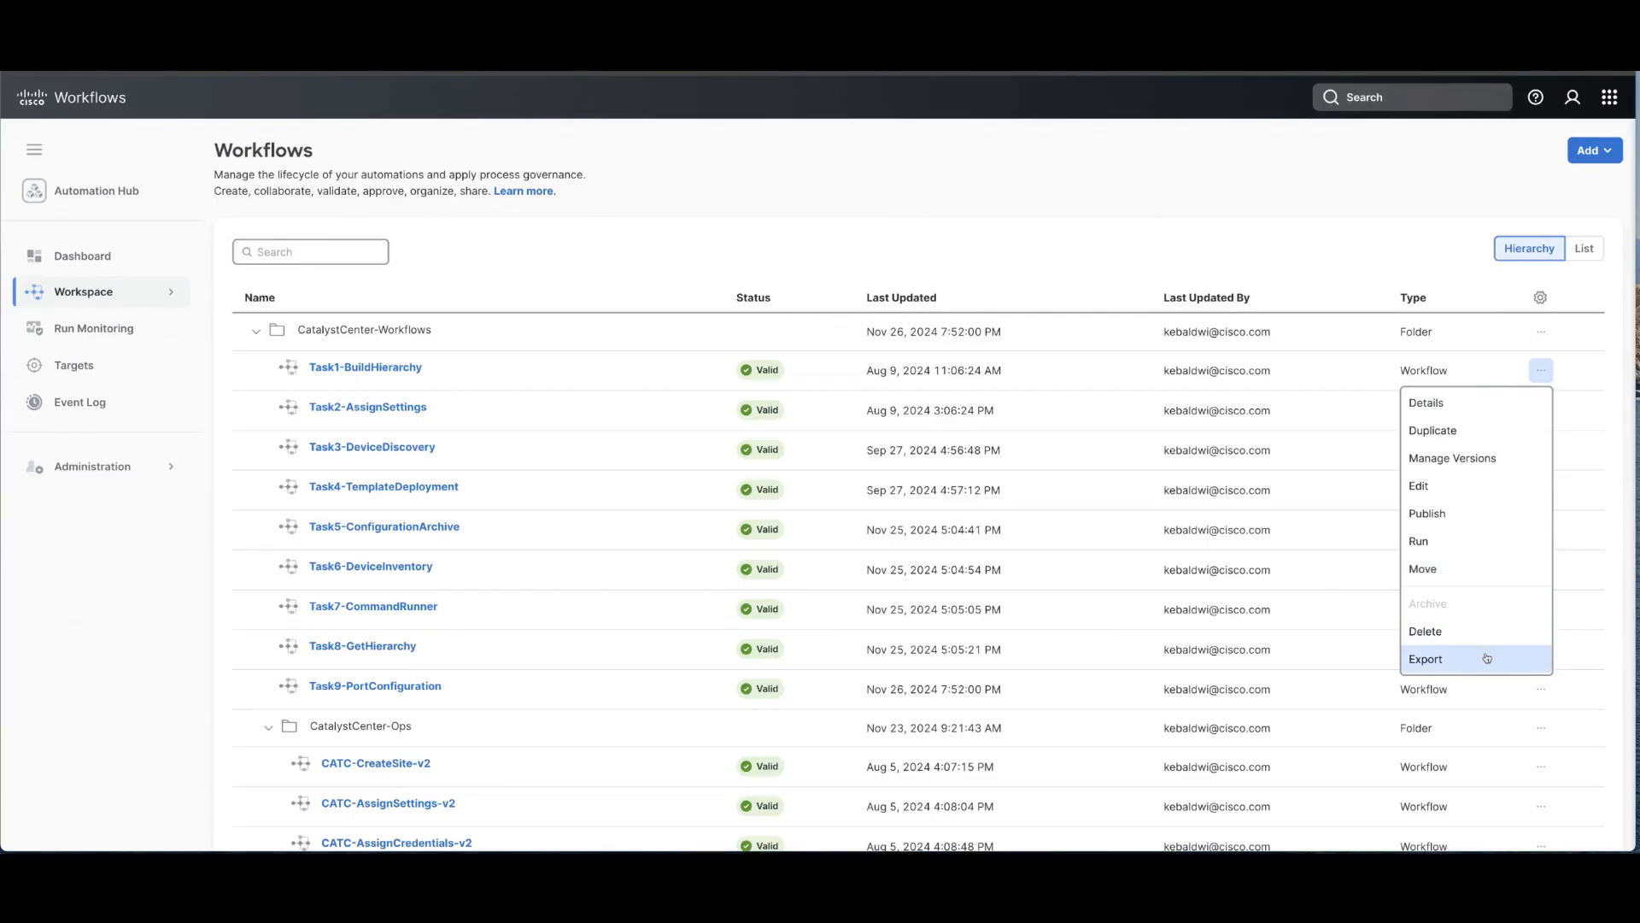
{"action": "left_click", "coordinate": [1481, 487]}
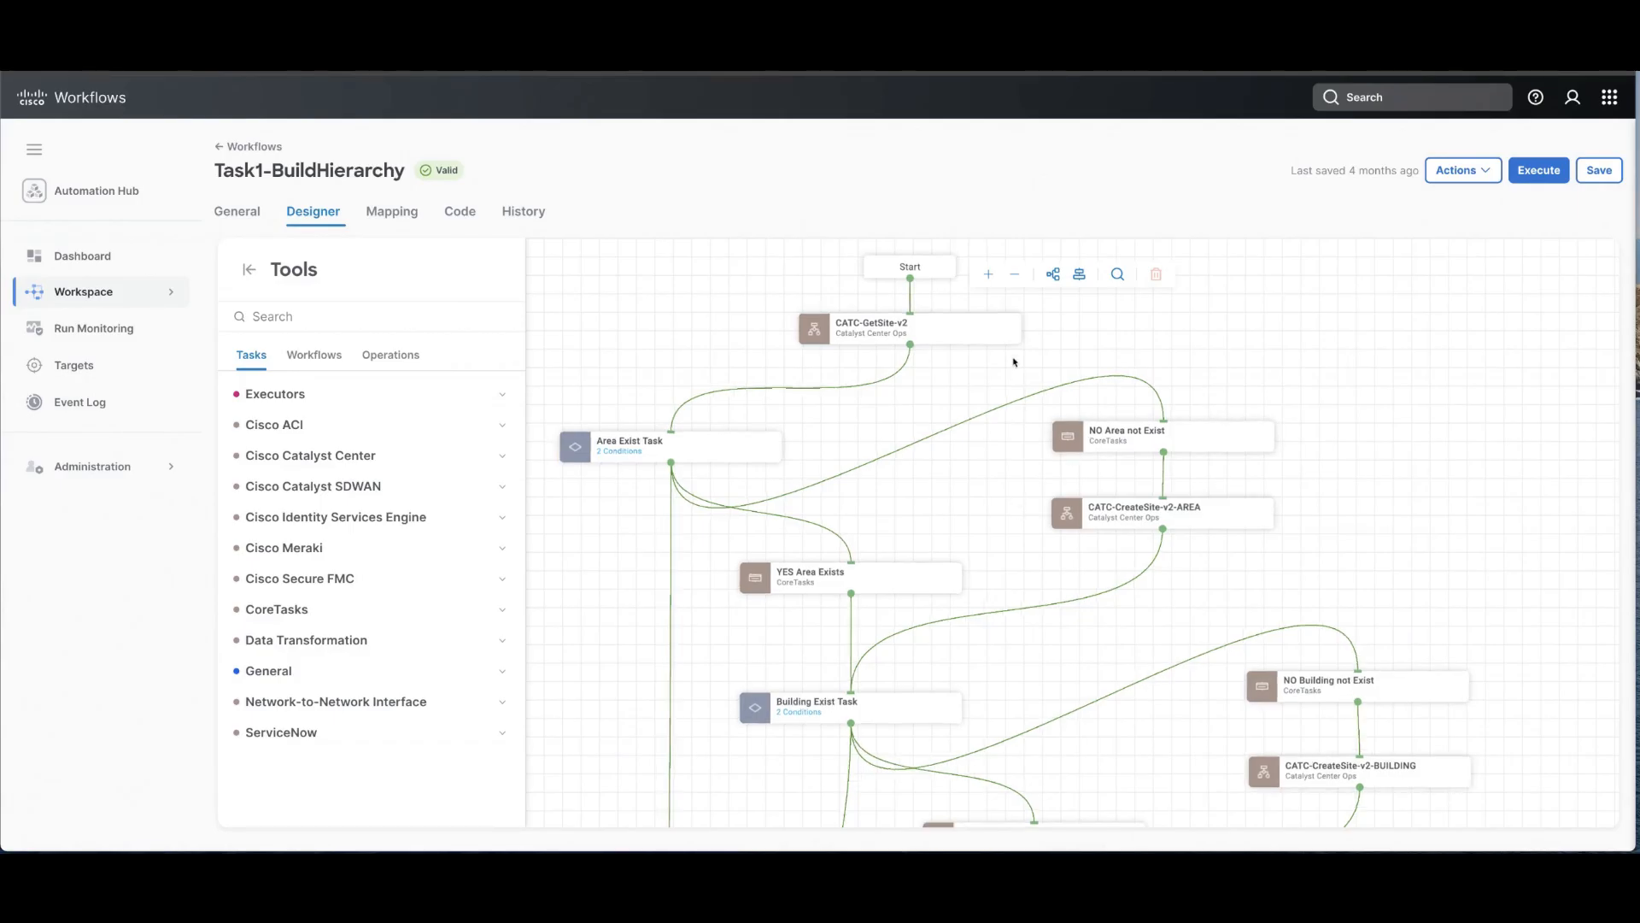
Examine the Task1-BuildHierarchy flow from Start through the area, building and floor checks to its Success and Failed ends, and return to Start.
{"action": "scroll", "coordinate": [1023, 487], "scroll_direction": "down", "scroll_amount": 4}
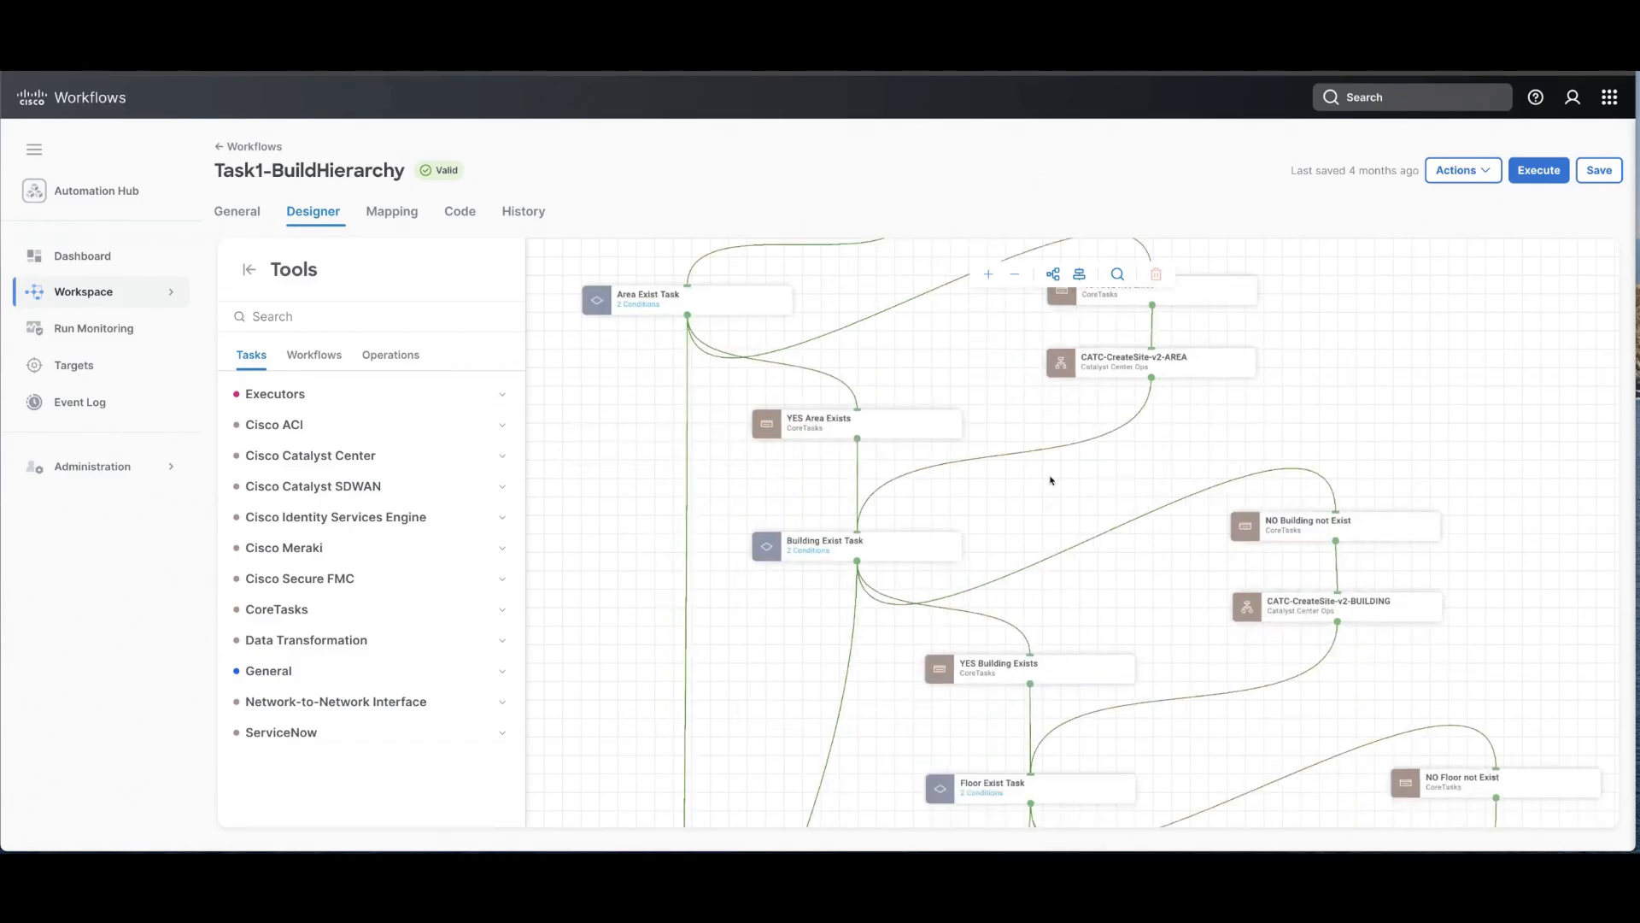
{"action": "scroll", "coordinate": [1034, 417], "scroll_direction": "down", "scroll_amount": 3}
{"action": "scroll", "coordinate": [1034, 417], "scroll_direction": "down", "scroll_amount": 1}
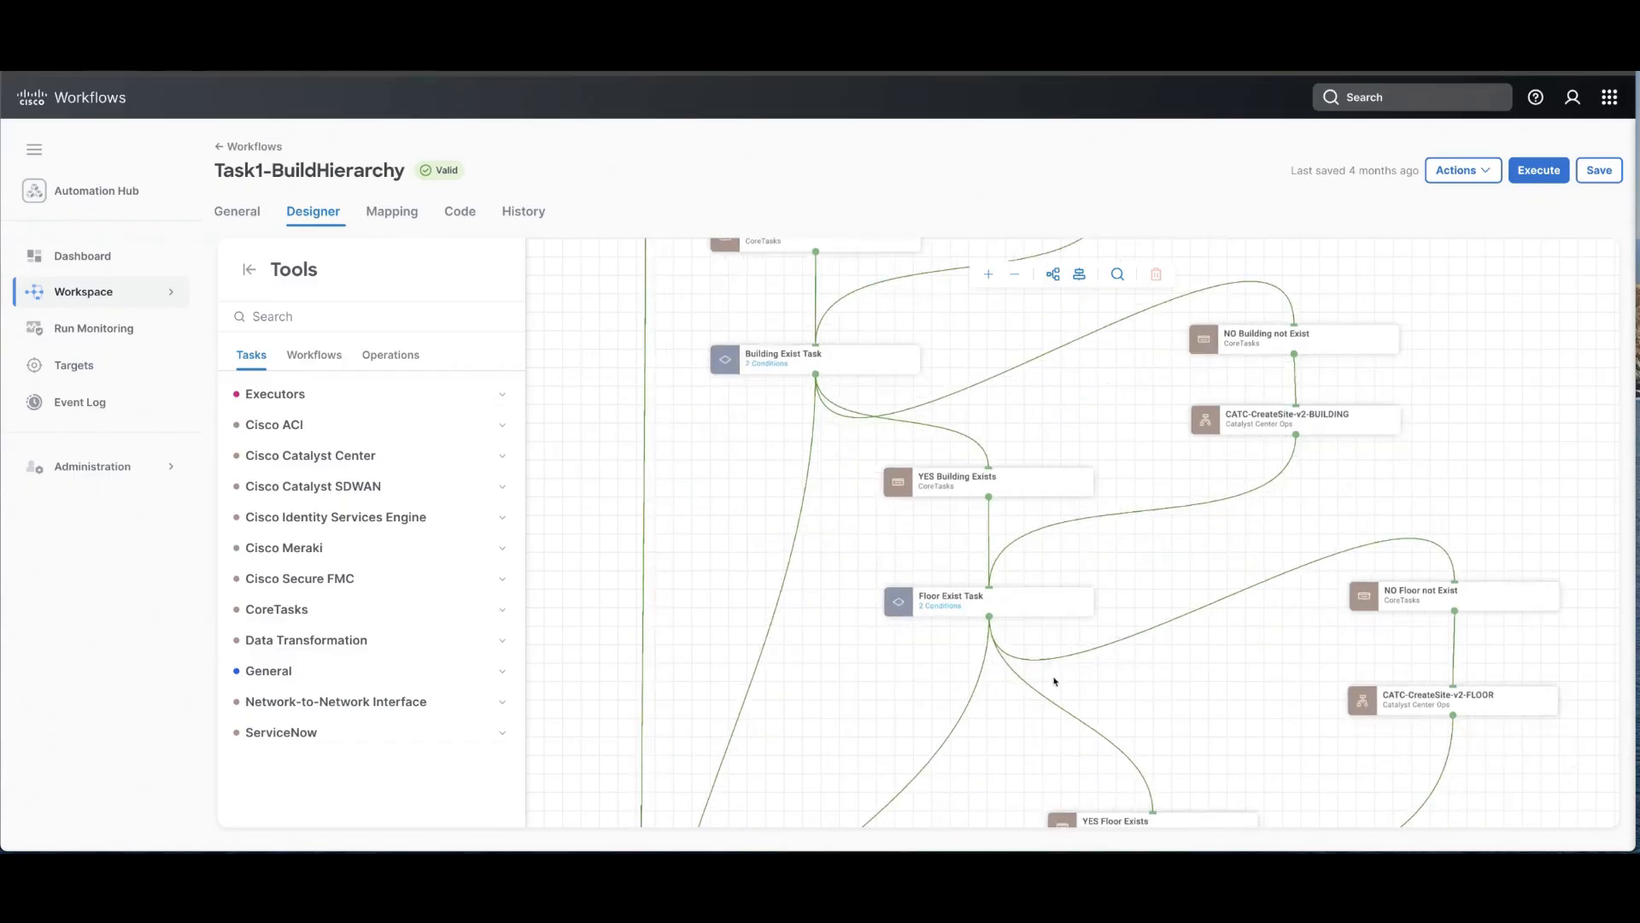
{"action": "scroll", "coordinate": [1069, 419], "scroll_direction": "down", "scroll_amount": 6}
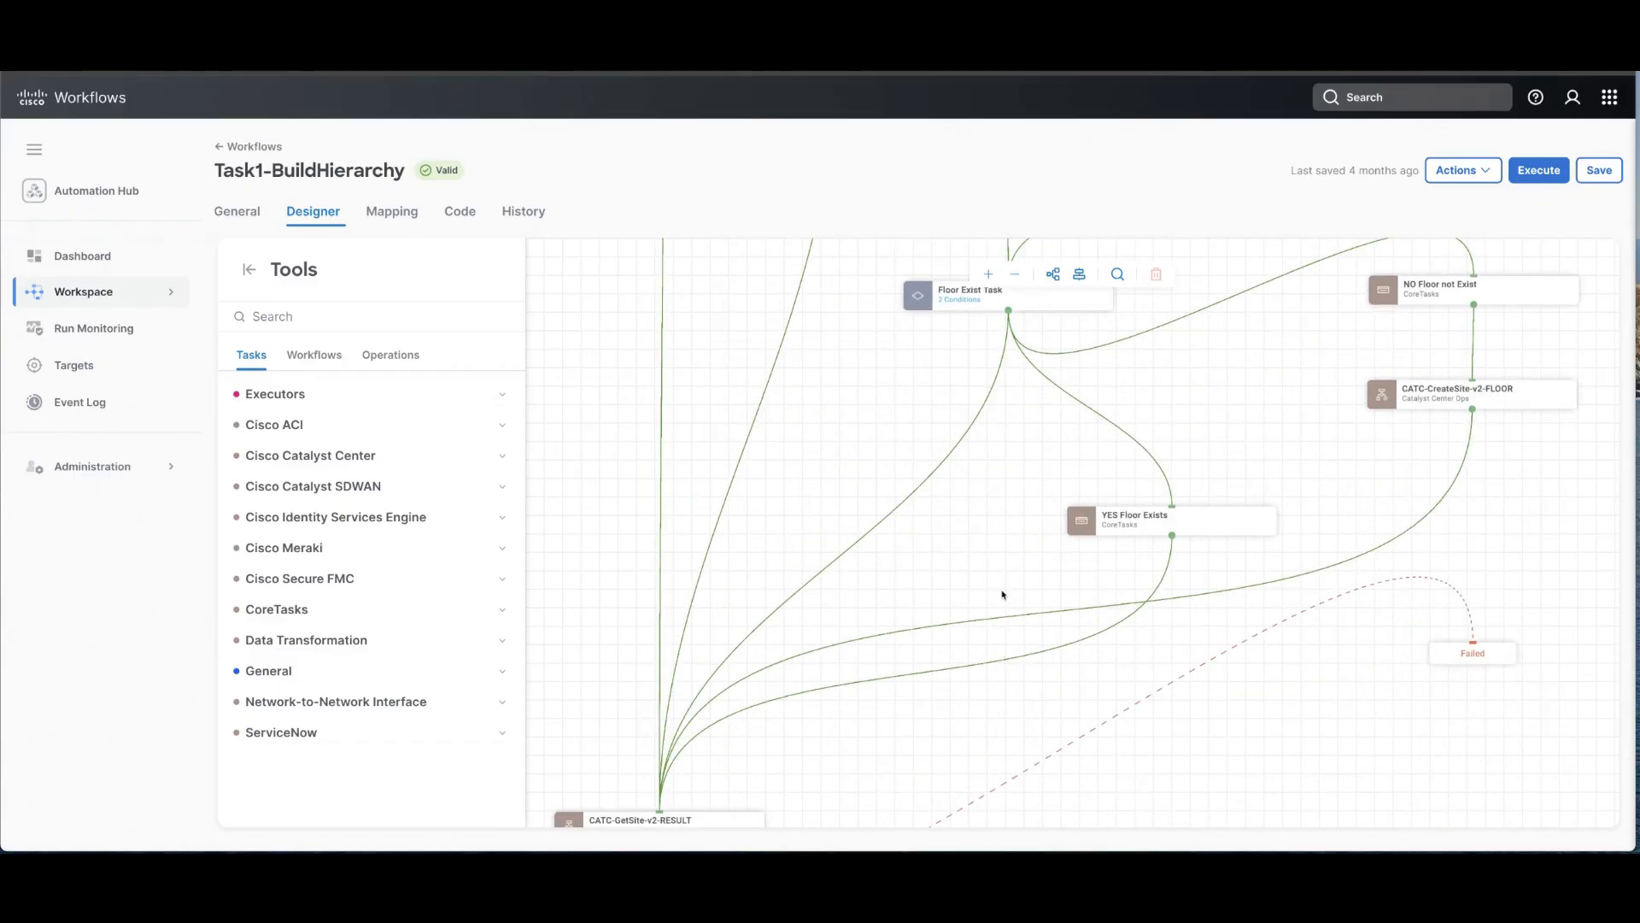
{"action": "scroll", "coordinate": [1003, 594], "scroll_direction": "down", "scroll_amount": 4}
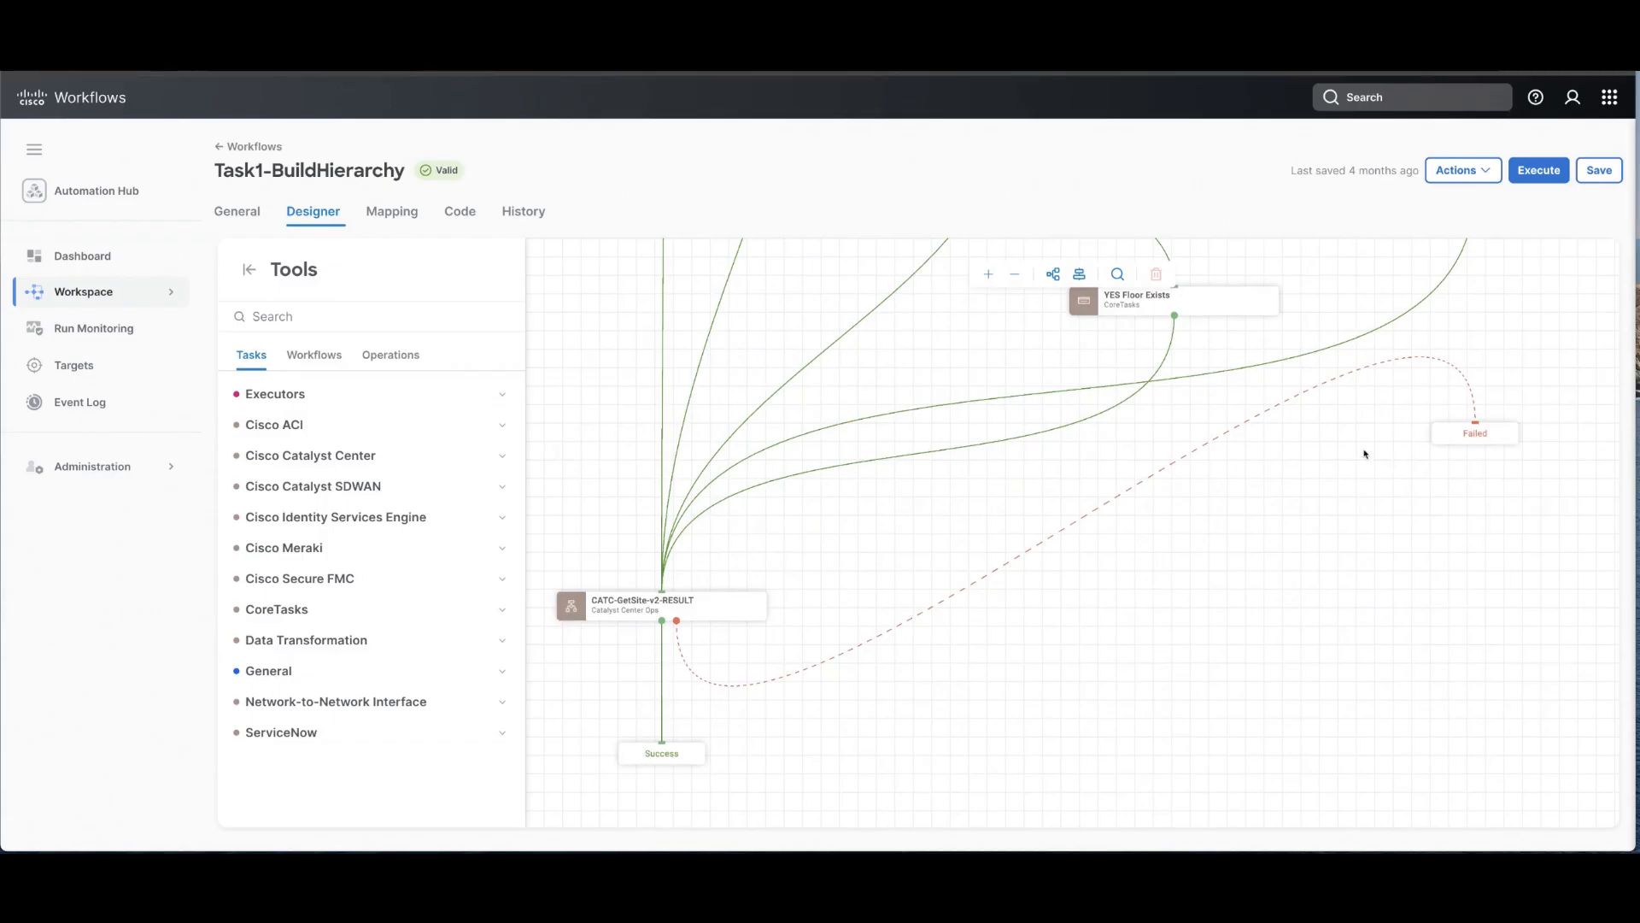
{"action": "scroll", "coordinate": [1368, 578], "scroll_direction": "up", "scroll_amount": 5}
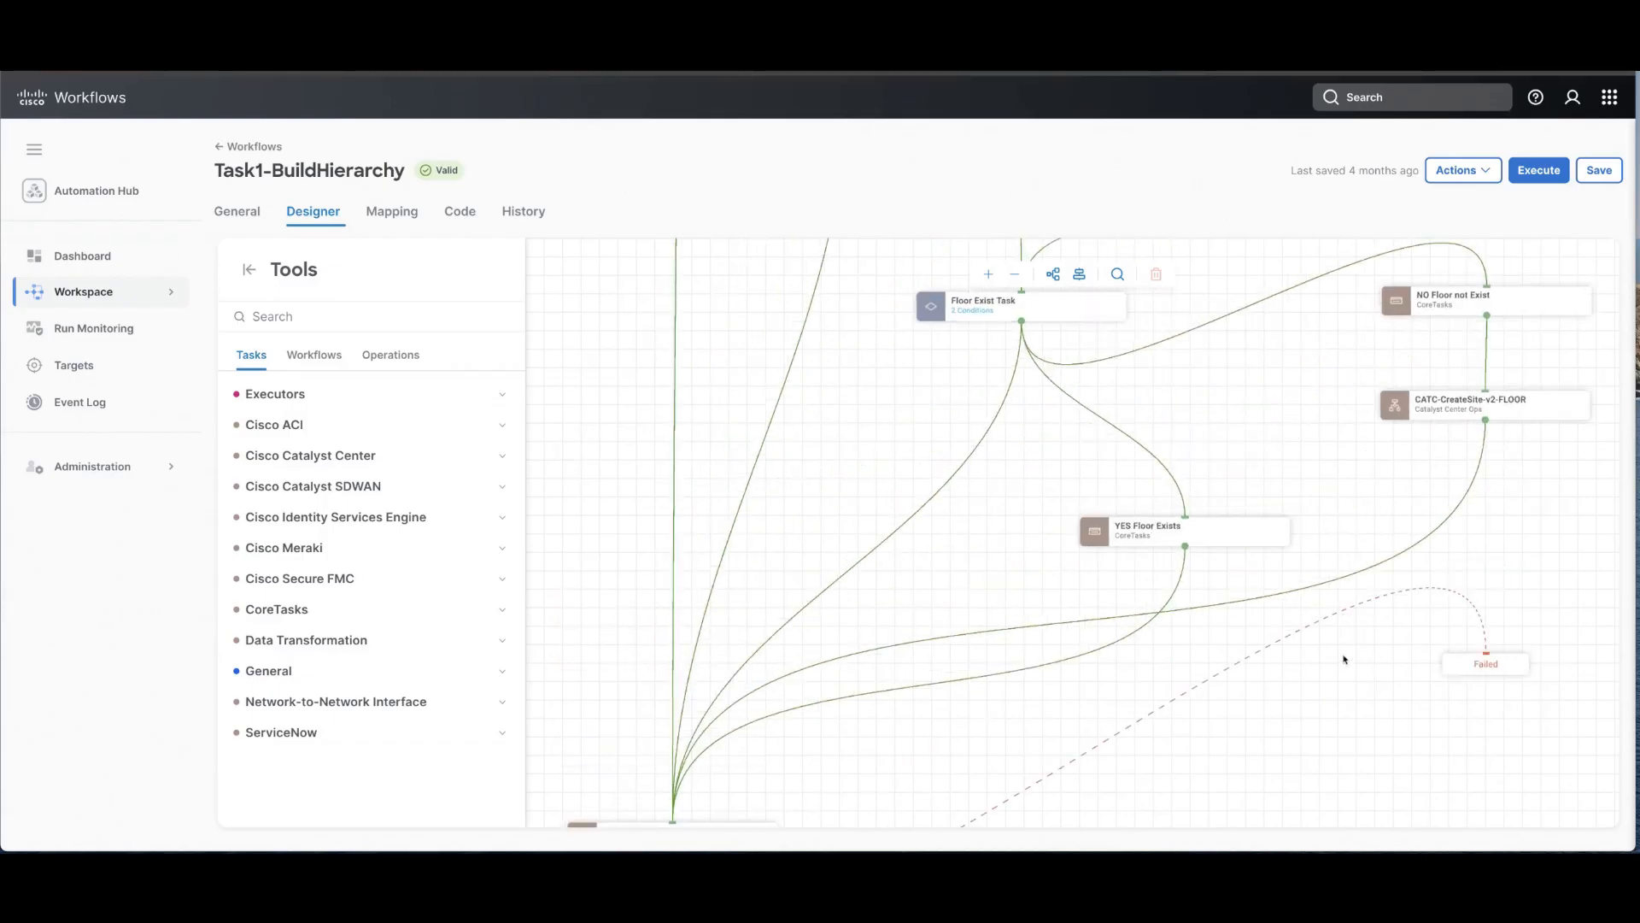
{"action": "scroll", "coordinate": [1344, 660], "scroll_direction": "up", "scroll_amount": 5}
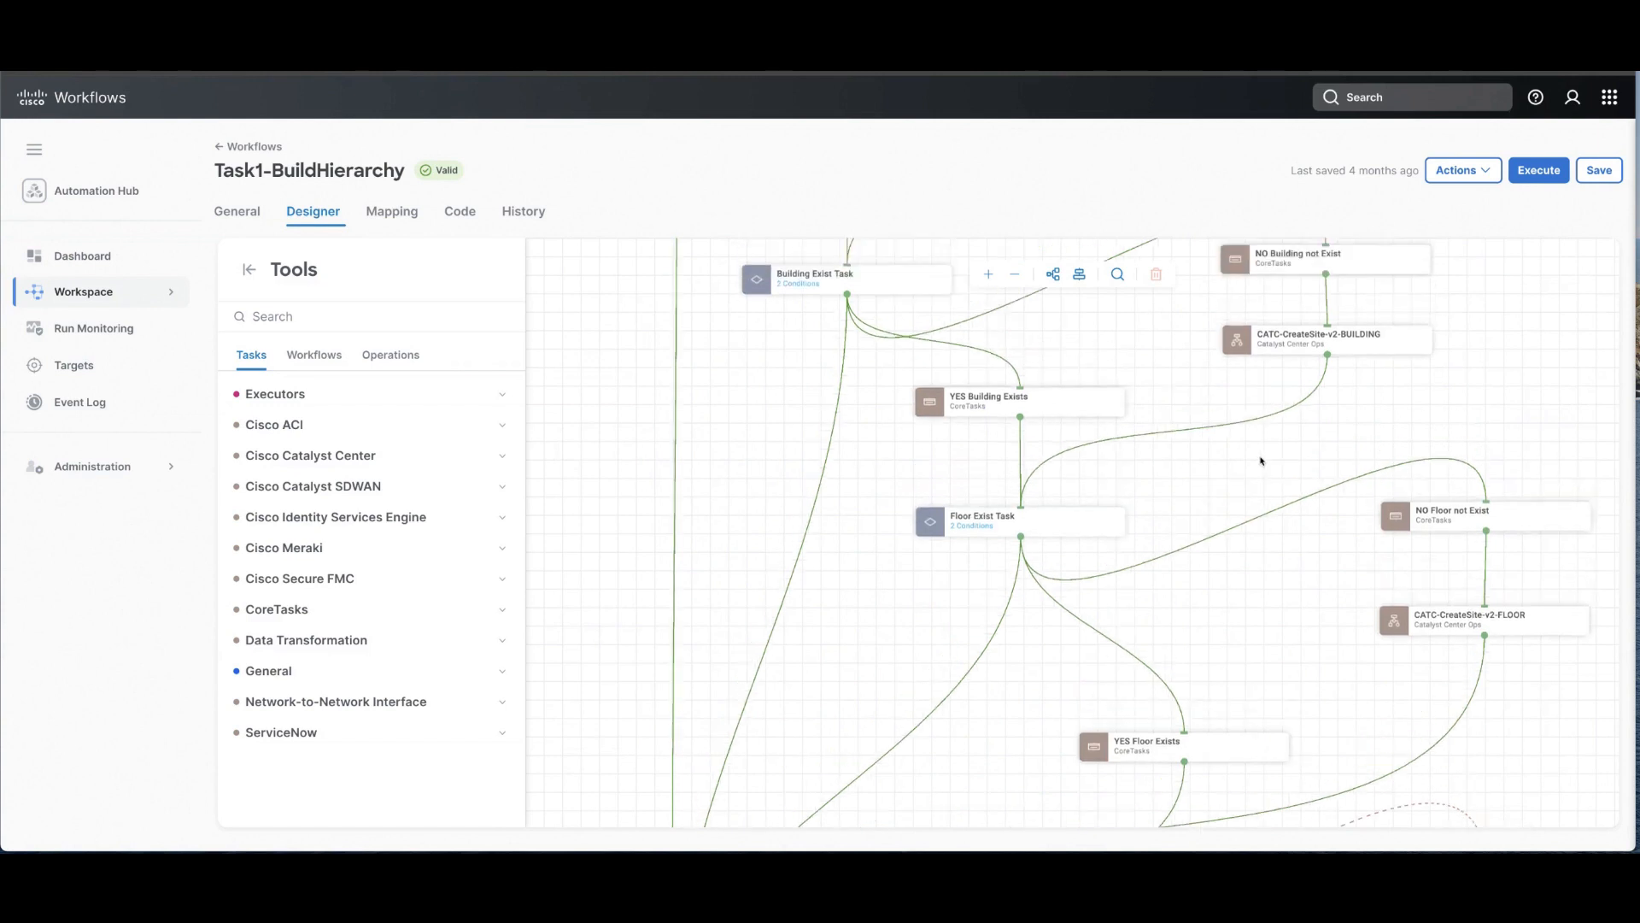
{"action": "scroll", "coordinate": [1270, 598], "scroll_direction": "up", "scroll_amount": 2}
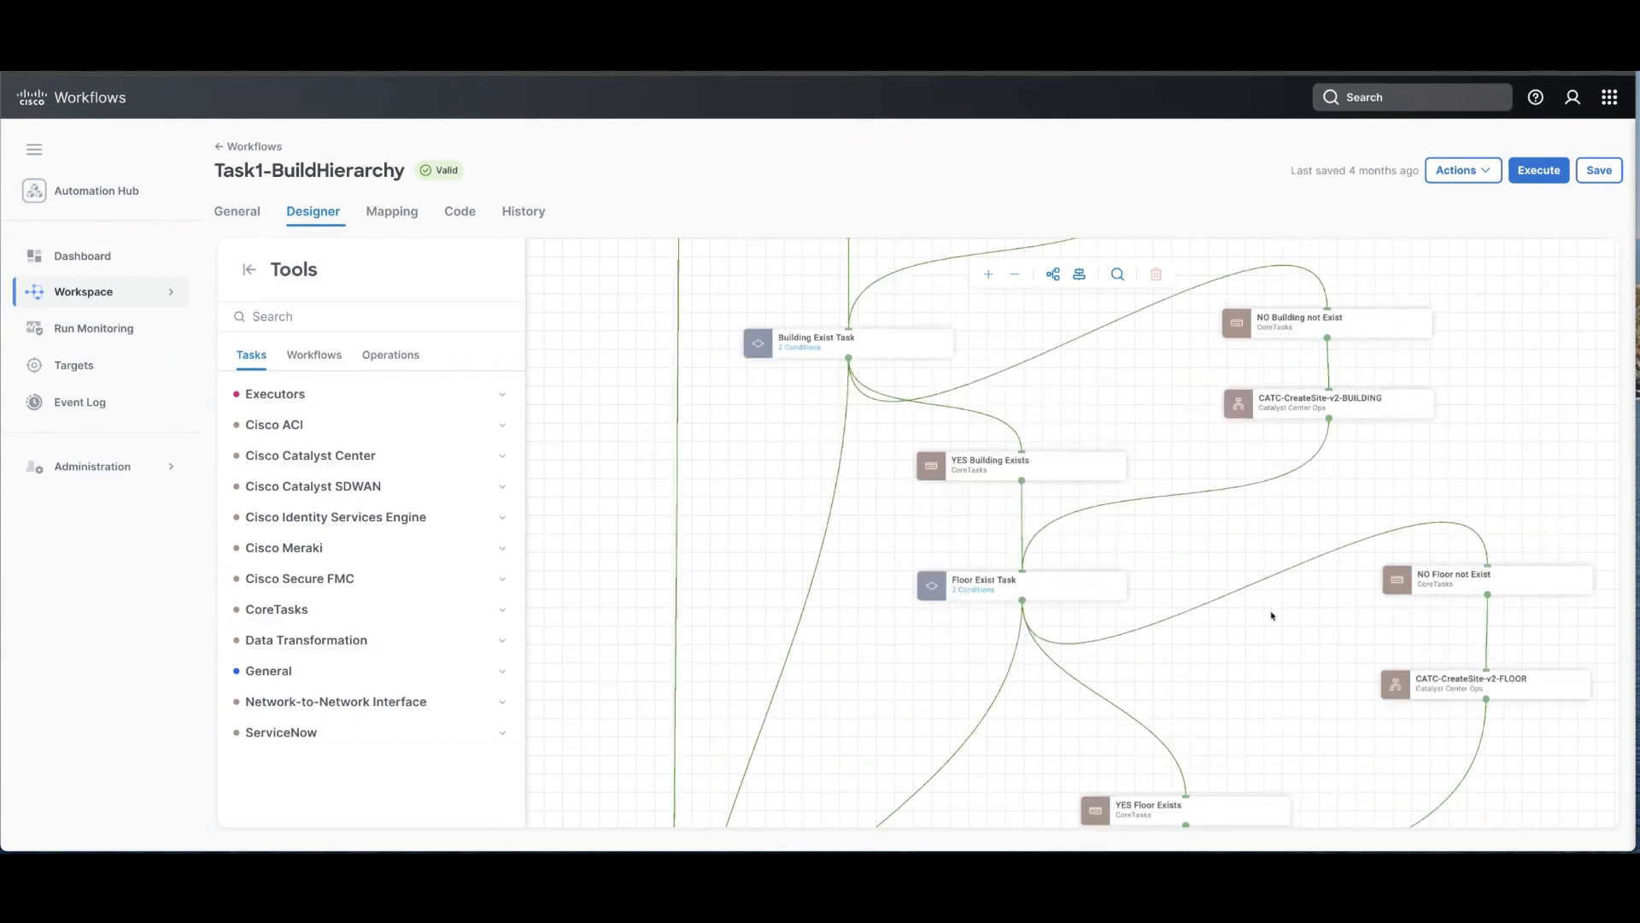
{"action": "scroll", "coordinate": [1273, 632], "scroll_direction": "up", "scroll_amount": 4}
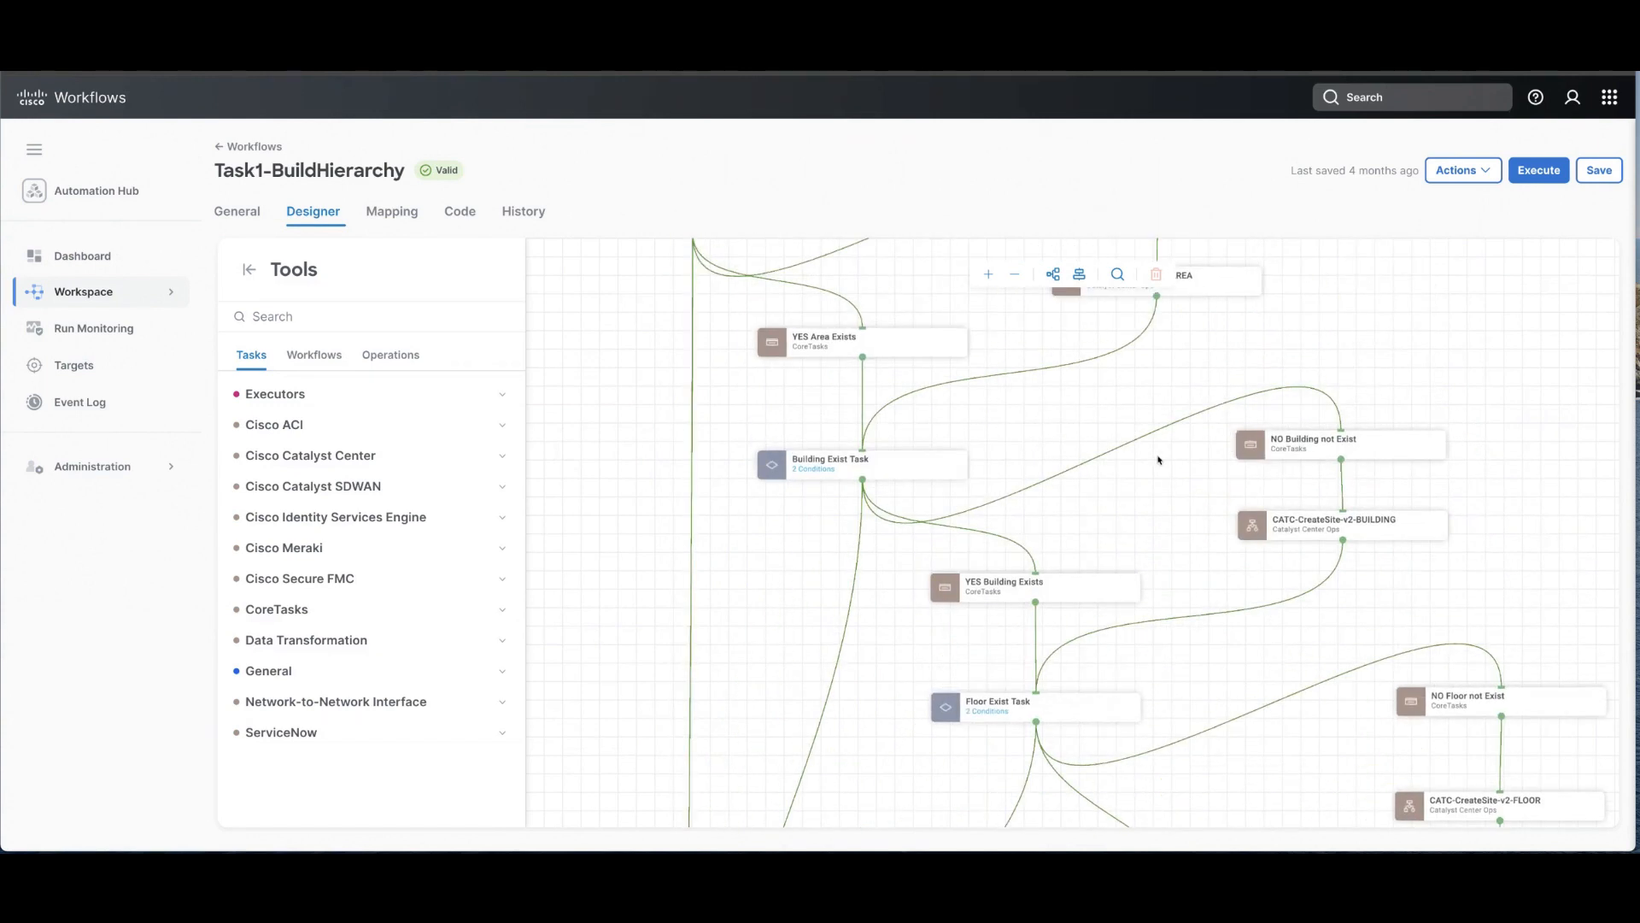
{"action": "scroll", "coordinate": [1155, 448], "scroll_direction": "up", "scroll_amount": 1}
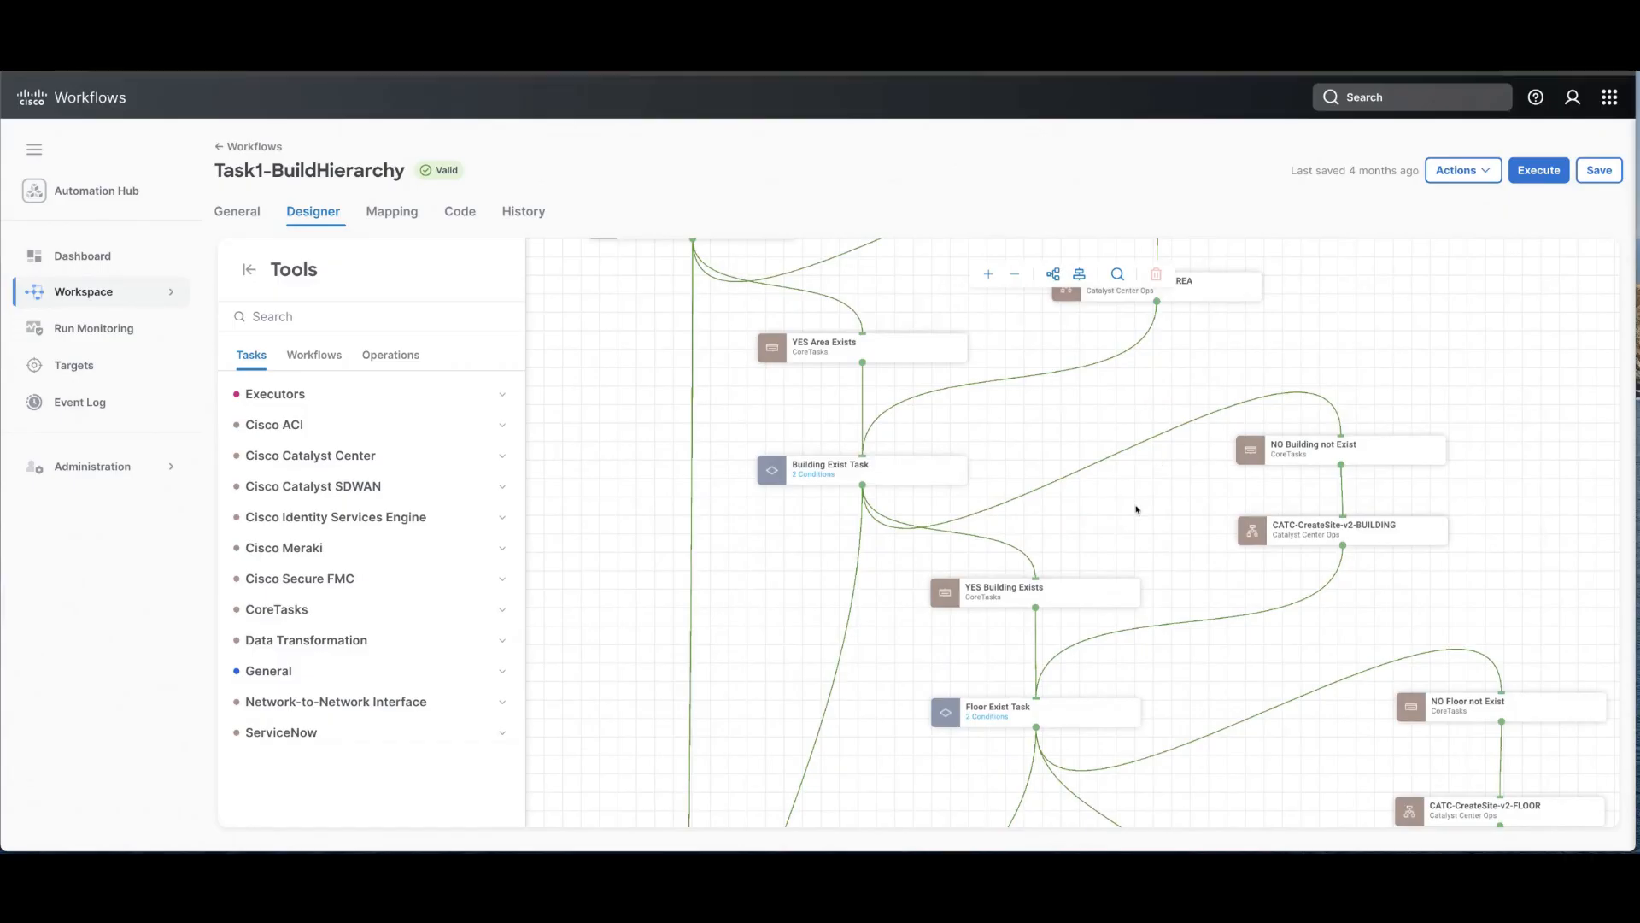
{"action": "scroll", "coordinate": [1137, 510], "scroll_direction": "up", "scroll_amount": 4}
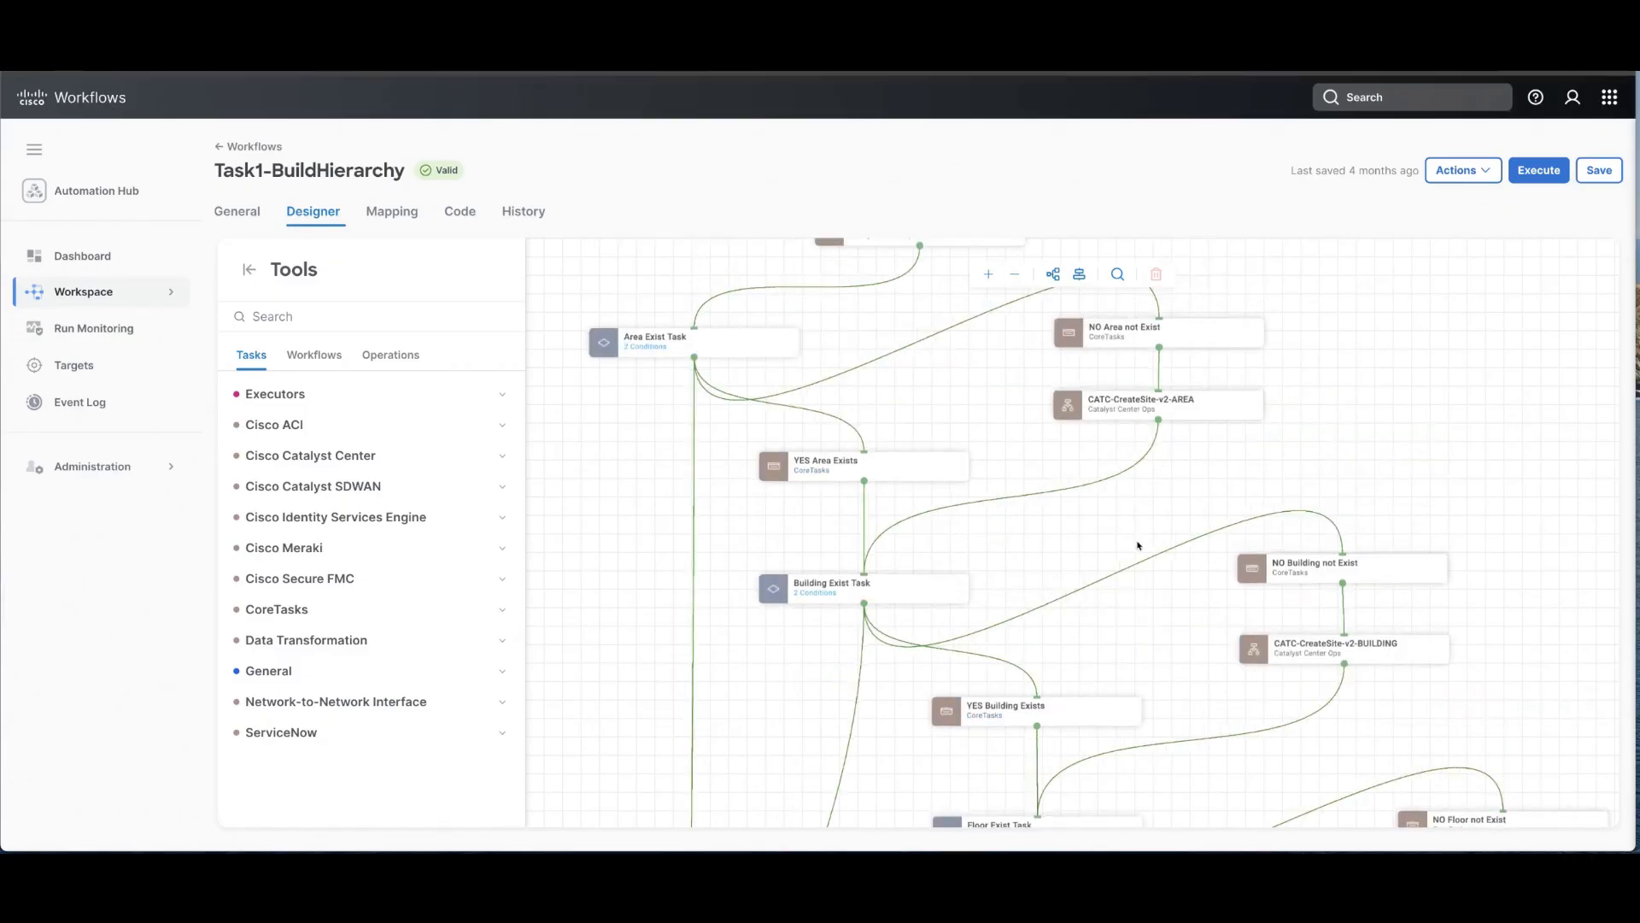
{"action": "scroll", "coordinate": [1138, 545], "scroll_direction": "up", "scroll_amount": 2}
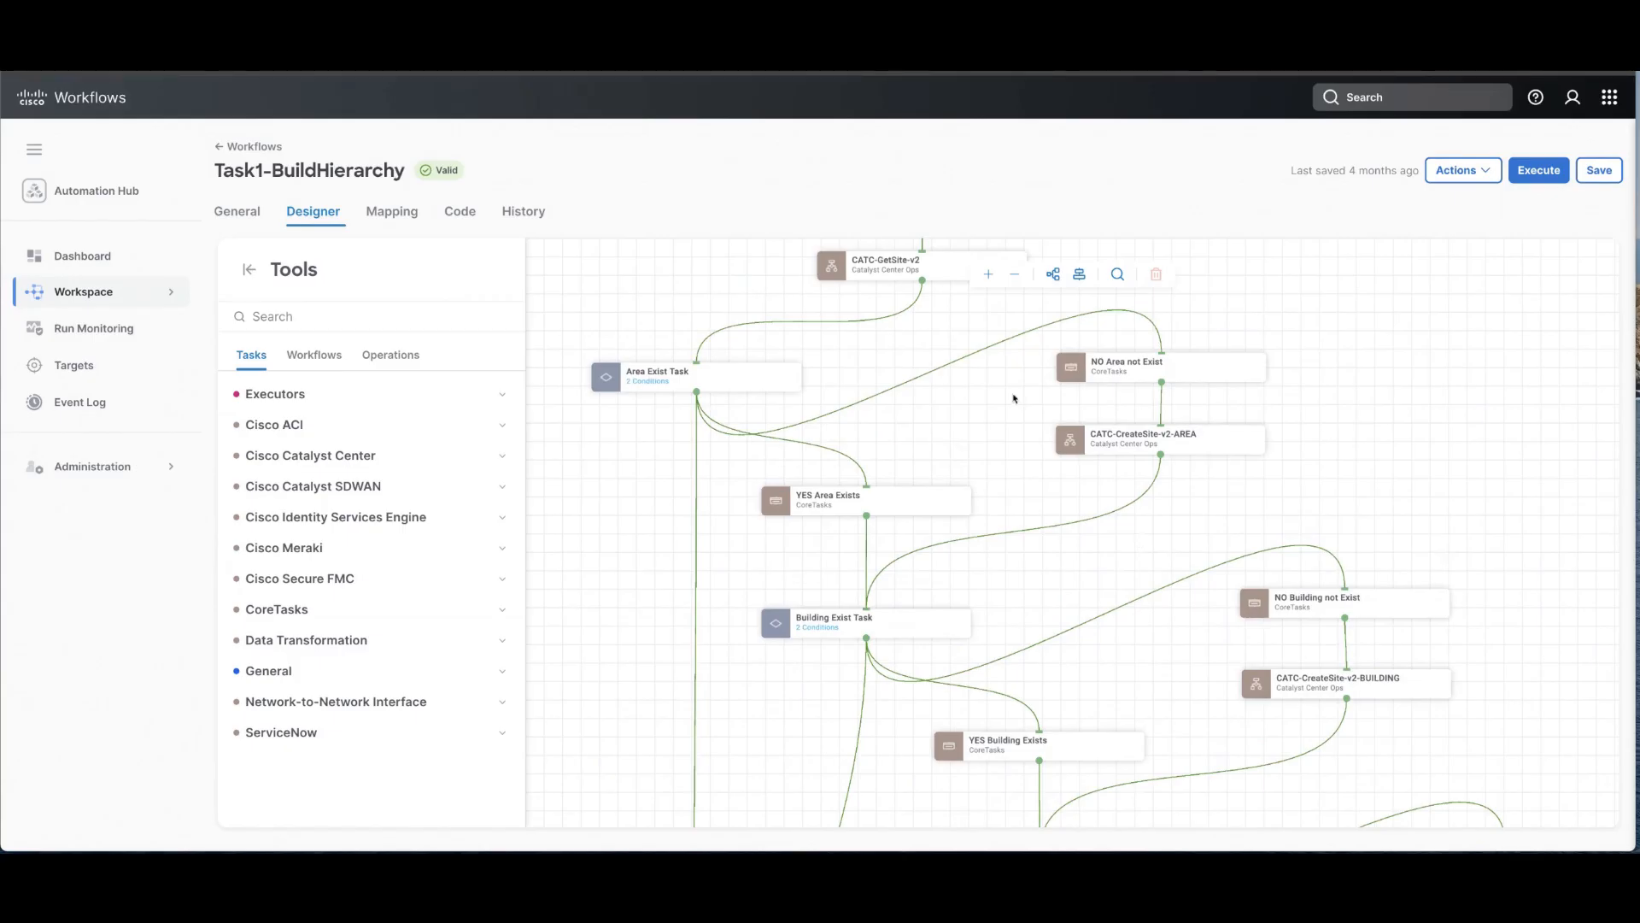
{"action": "scroll", "coordinate": [1000, 504], "scroll_direction": "up", "scroll_amount": 4}
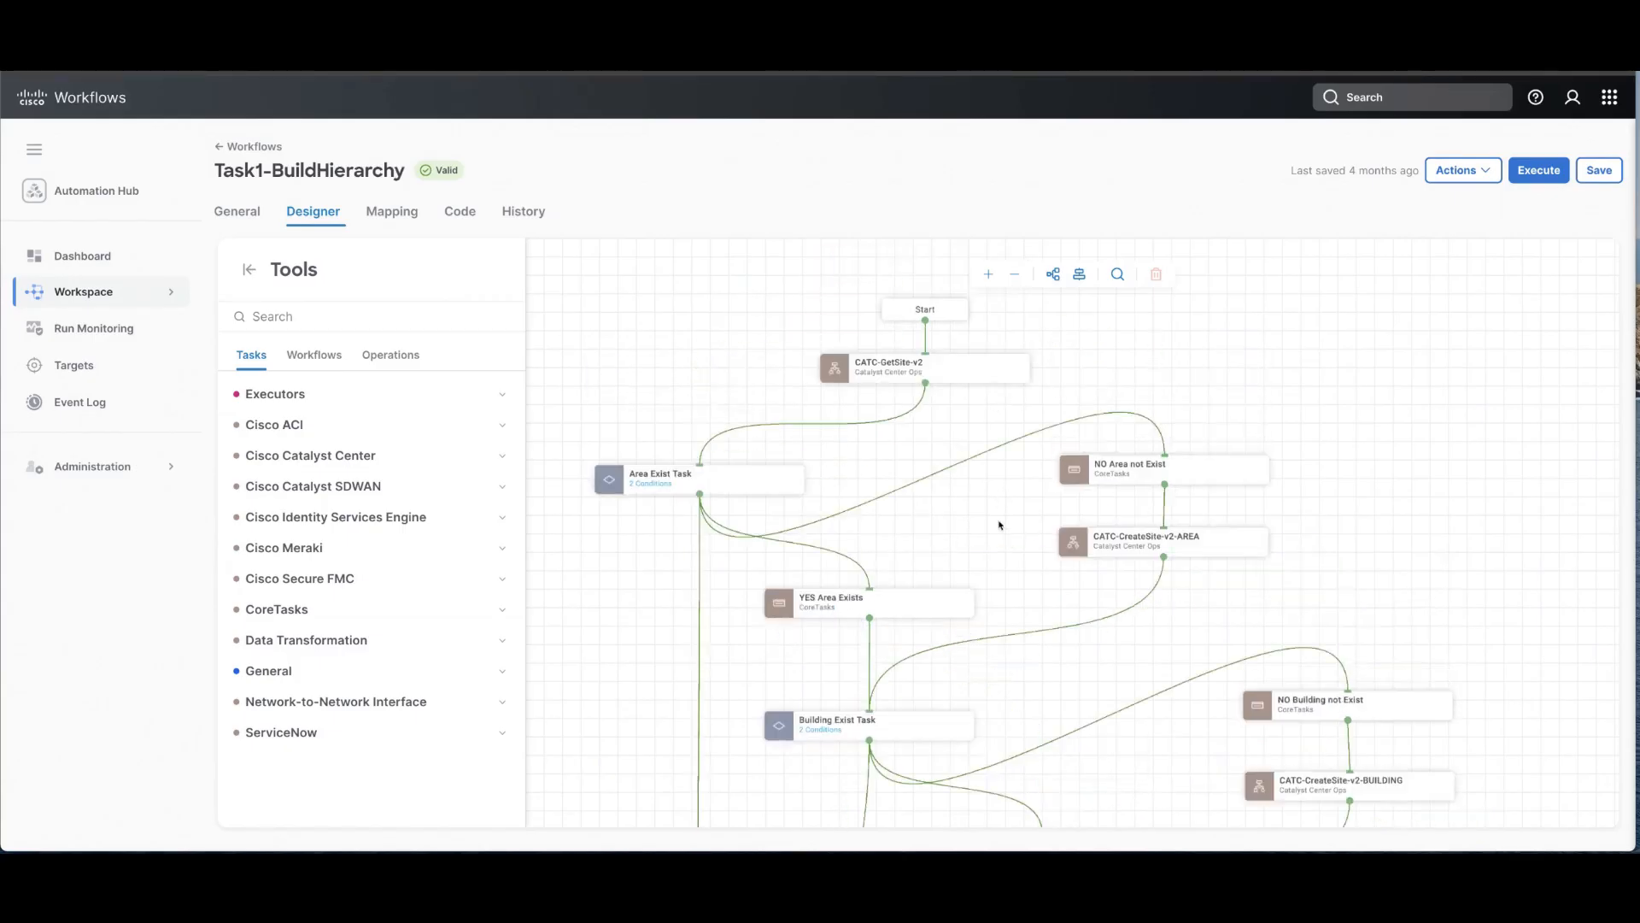
{"action": "scroll", "coordinate": [999, 528], "scroll_direction": "up", "scroll_amount": 1}
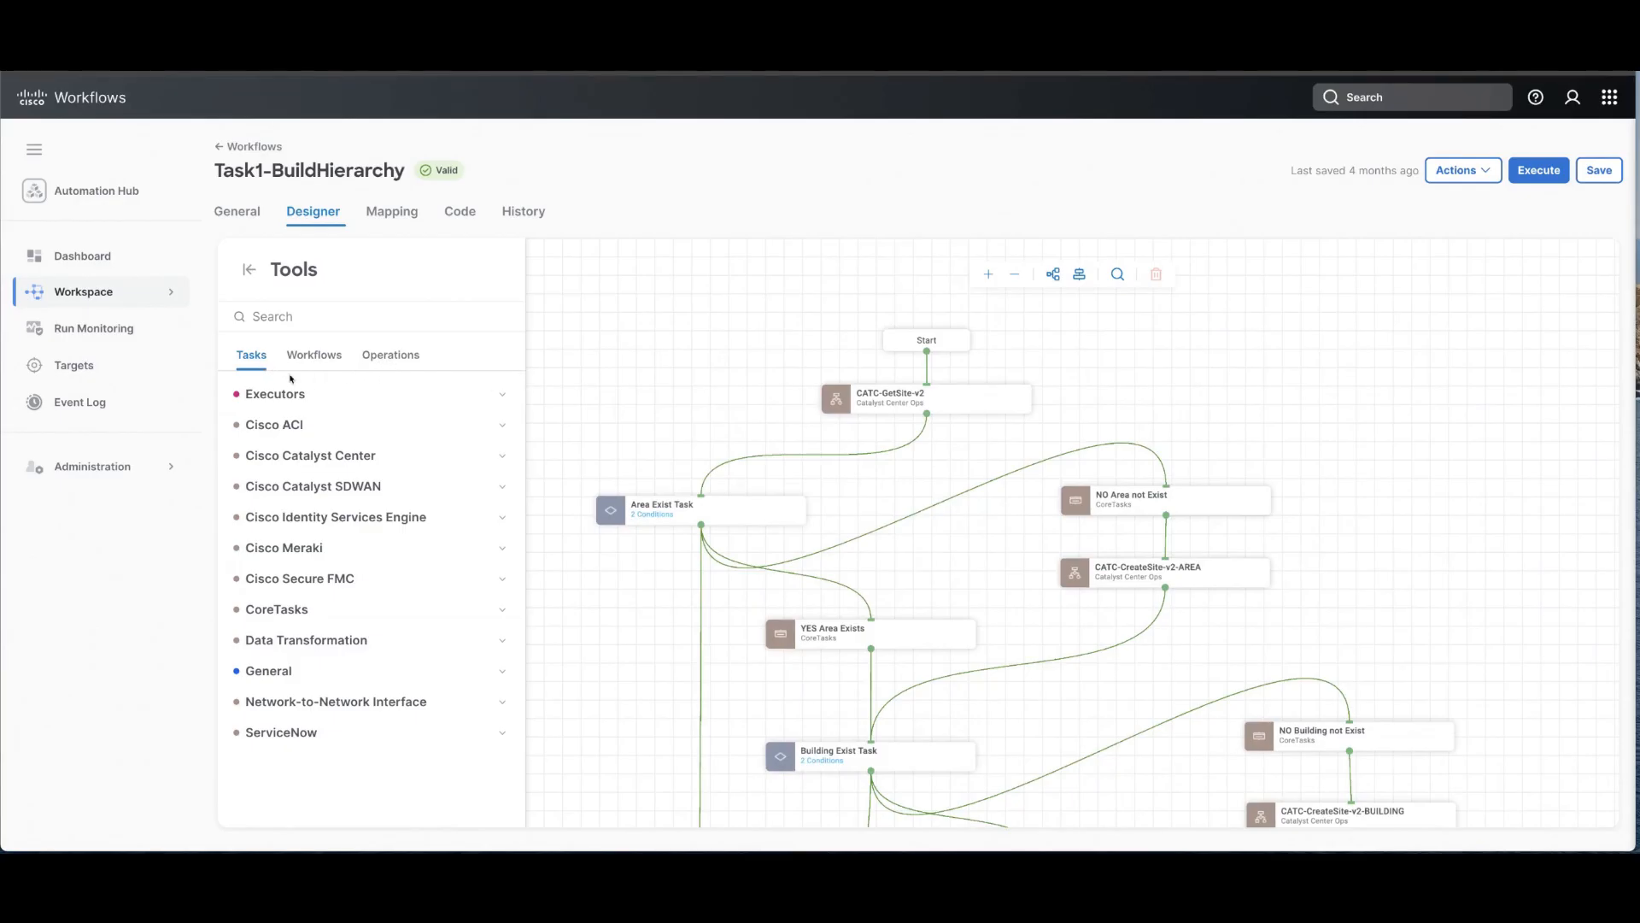
View the Cisco Catalyst Center Configuration Templates tasks and carry Add Template over the canvas without placing it, then collapse the group.
{"action": "left_click", "coordinate": [502, 456]}
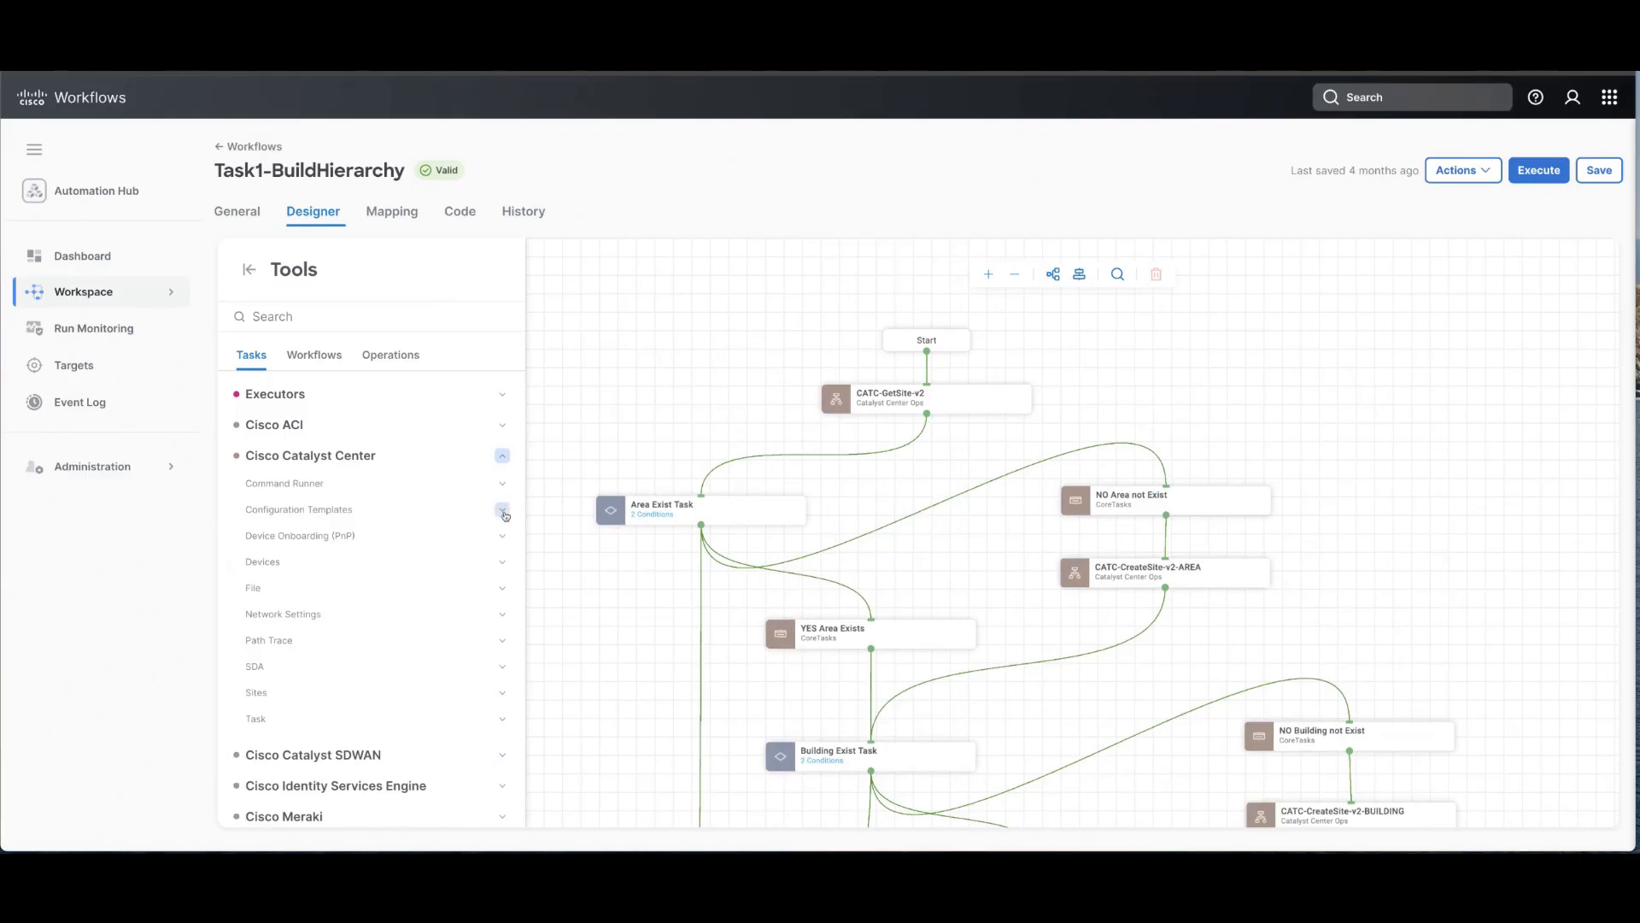
{"action": "left_click", "coordinate": [503, 511]}
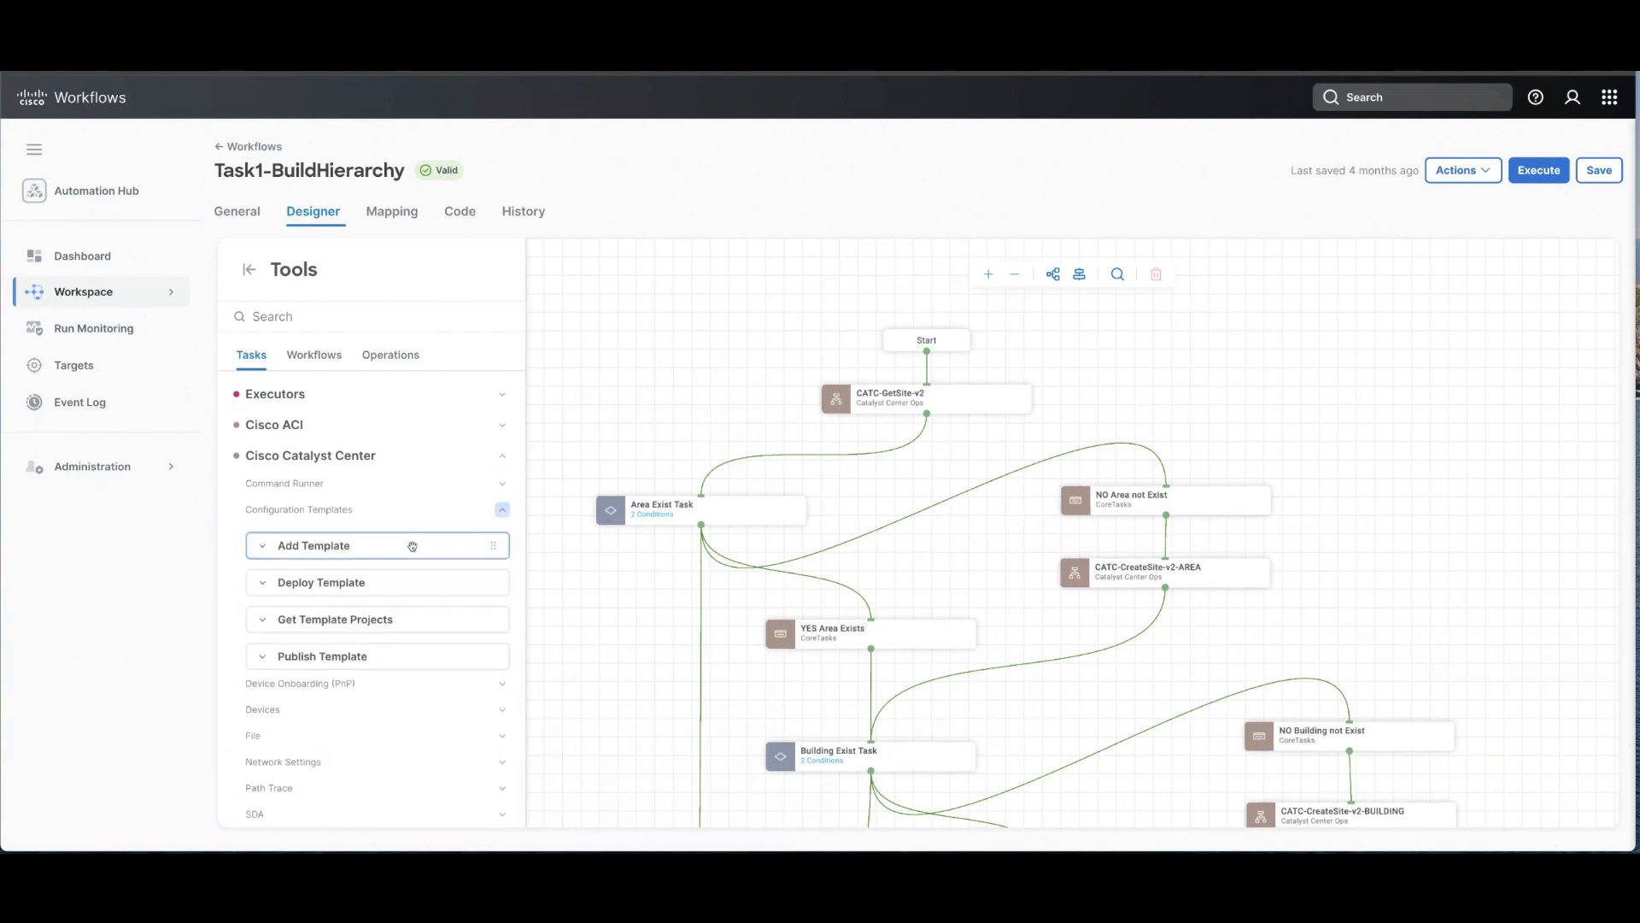
{"action": "left_click_drag", "start_coordinate": [412, 547], "coordinate": [658, 532]}
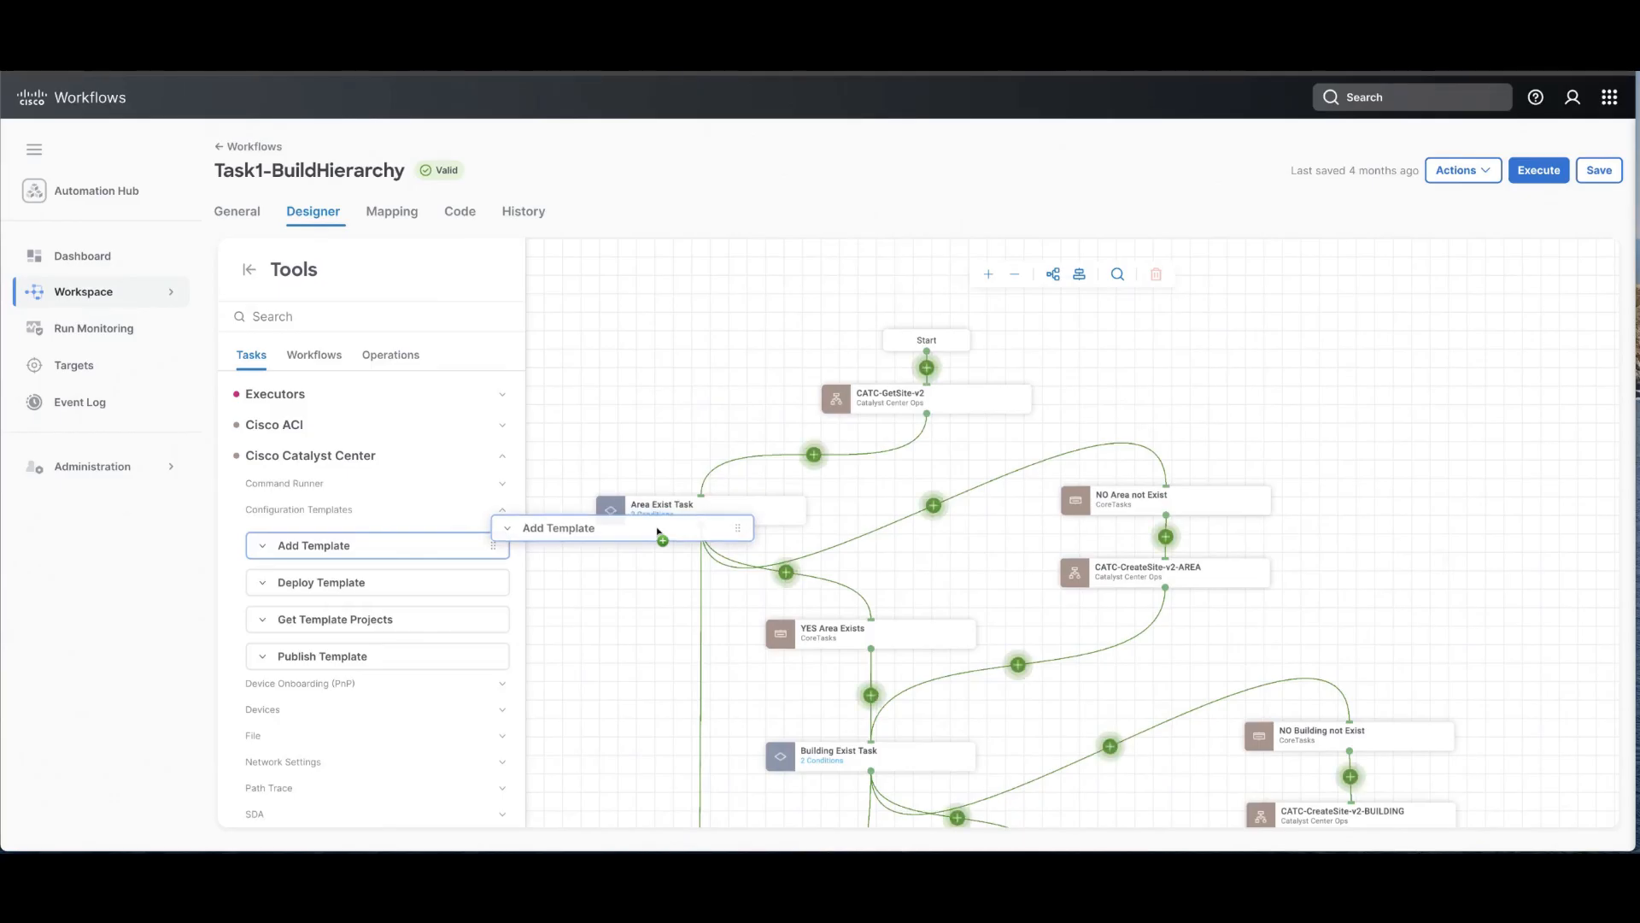
{"action": "left_click_drag", "start_coordinate": [658, 532], "coordinate": [421, 549]}
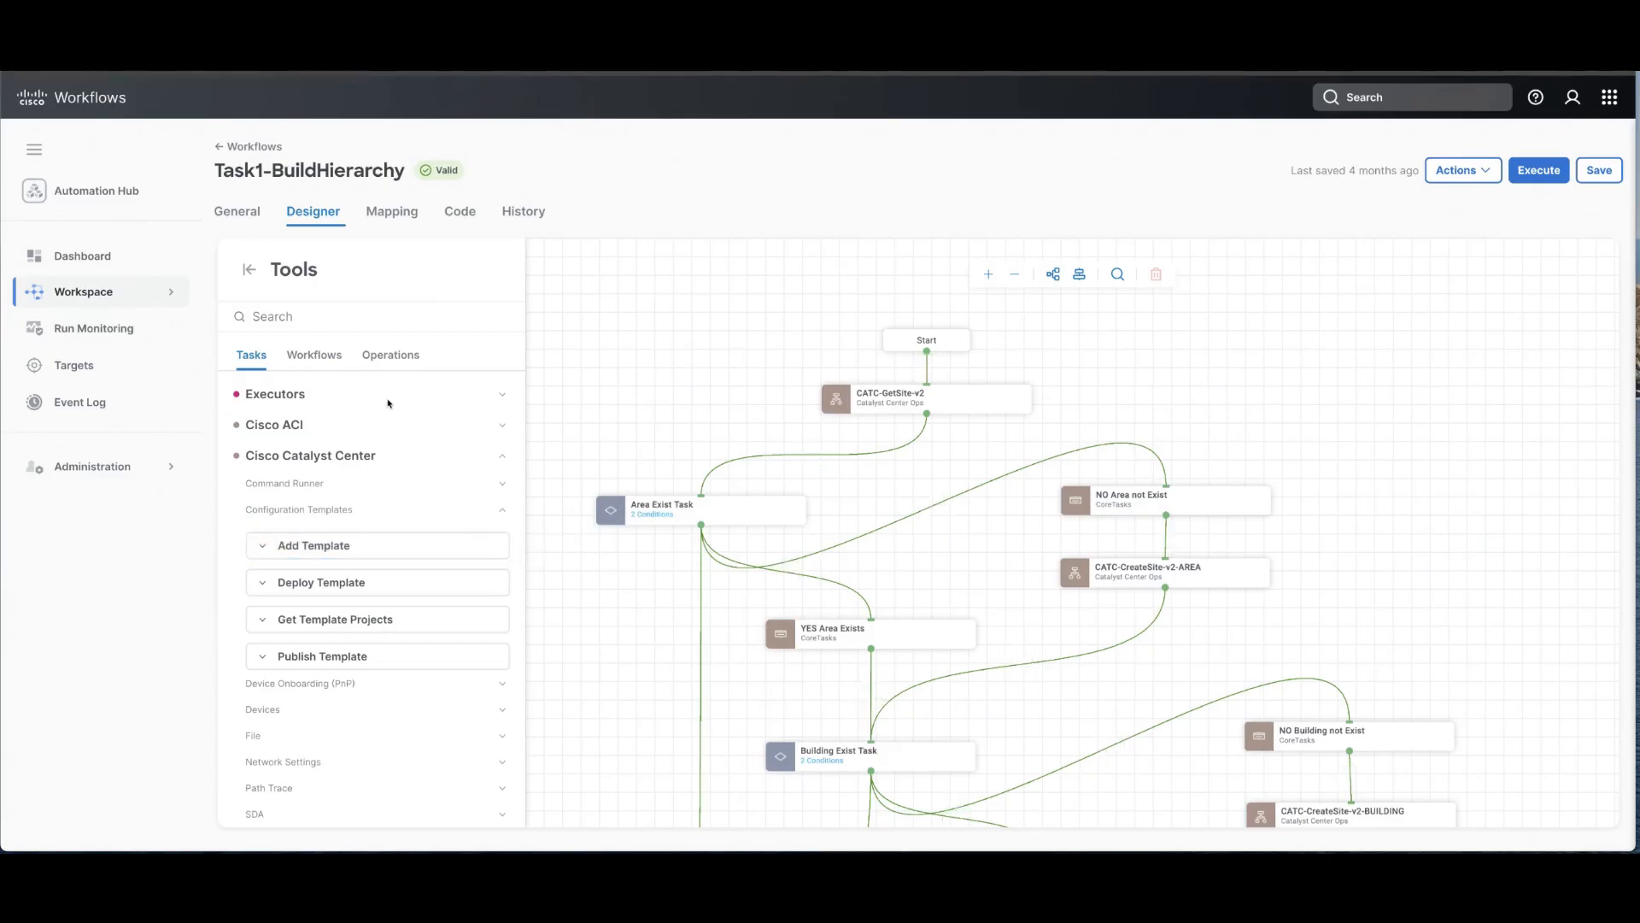
{"action": "left_click", "coordinate": [503, 456]}
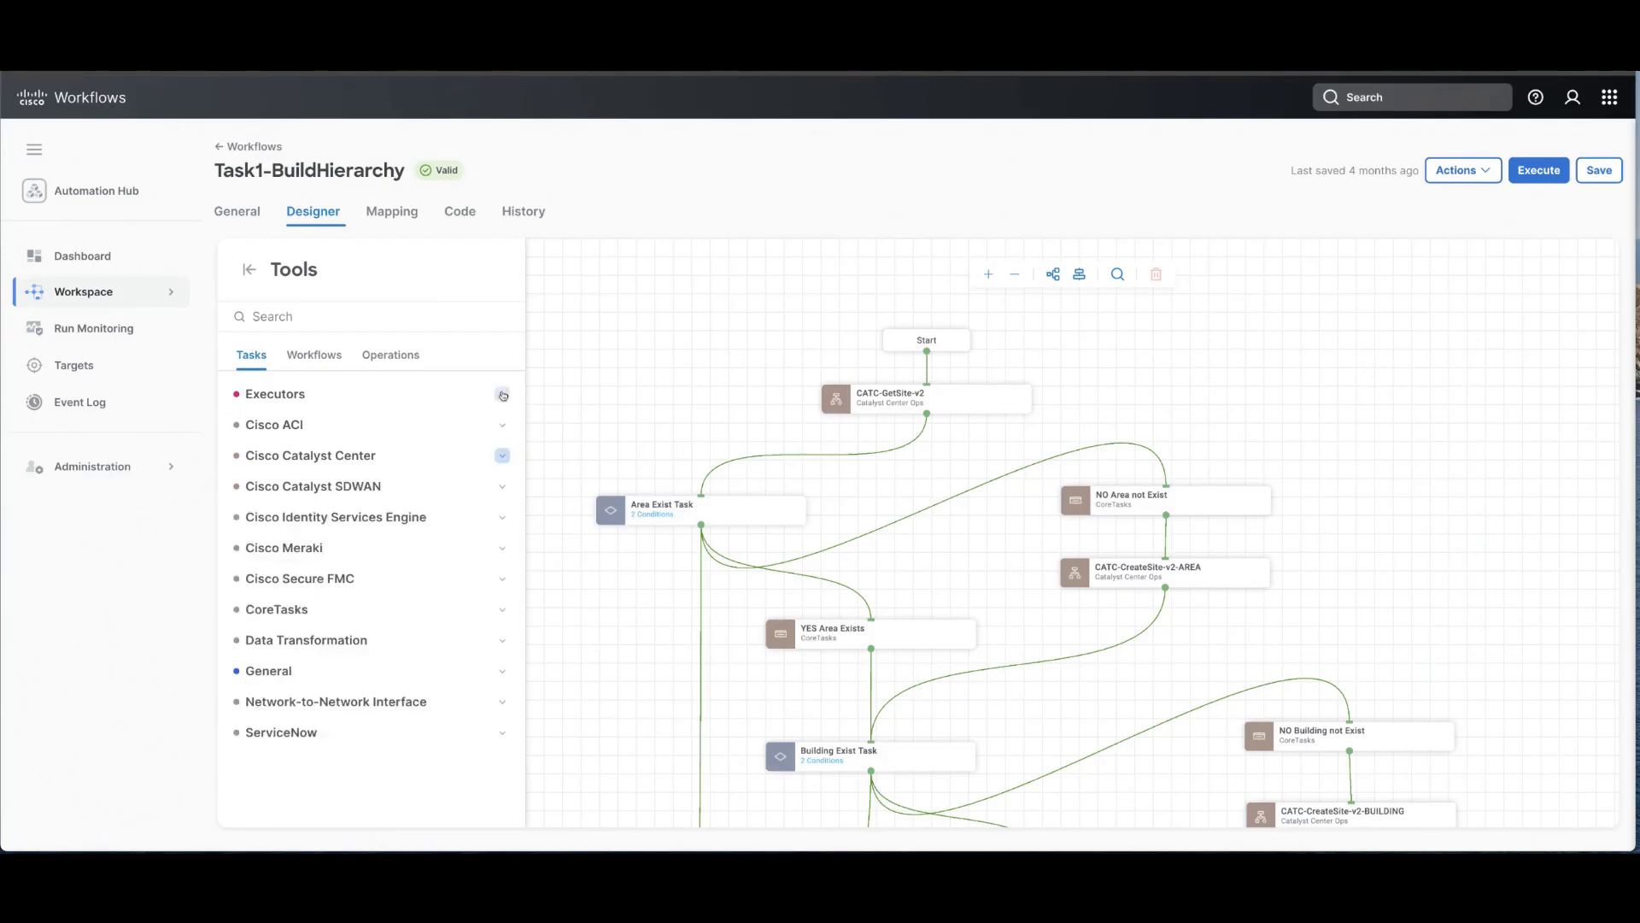
Expand the Executors, CoreTasks and Data Transformation groups in the designer's tools to view their available tasks.
{"action": "left_click", "coordinate": [503, 395]}
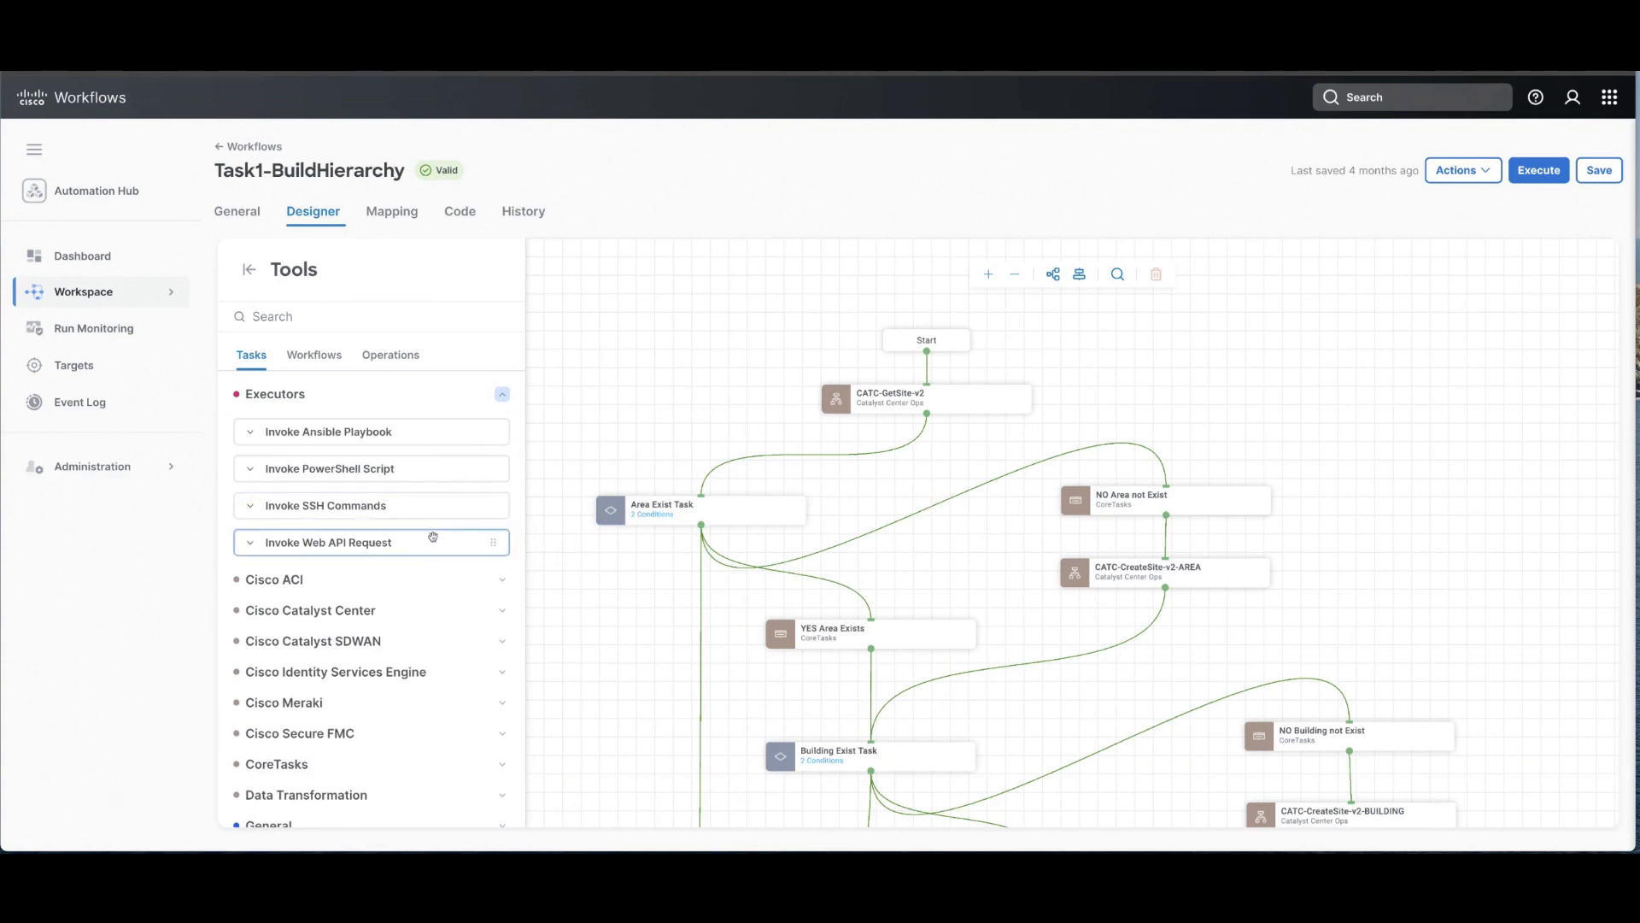
{"action": "scroll", "coordinate": [443, 649], "scroll_direction": "down", "scroll_amount": 1}
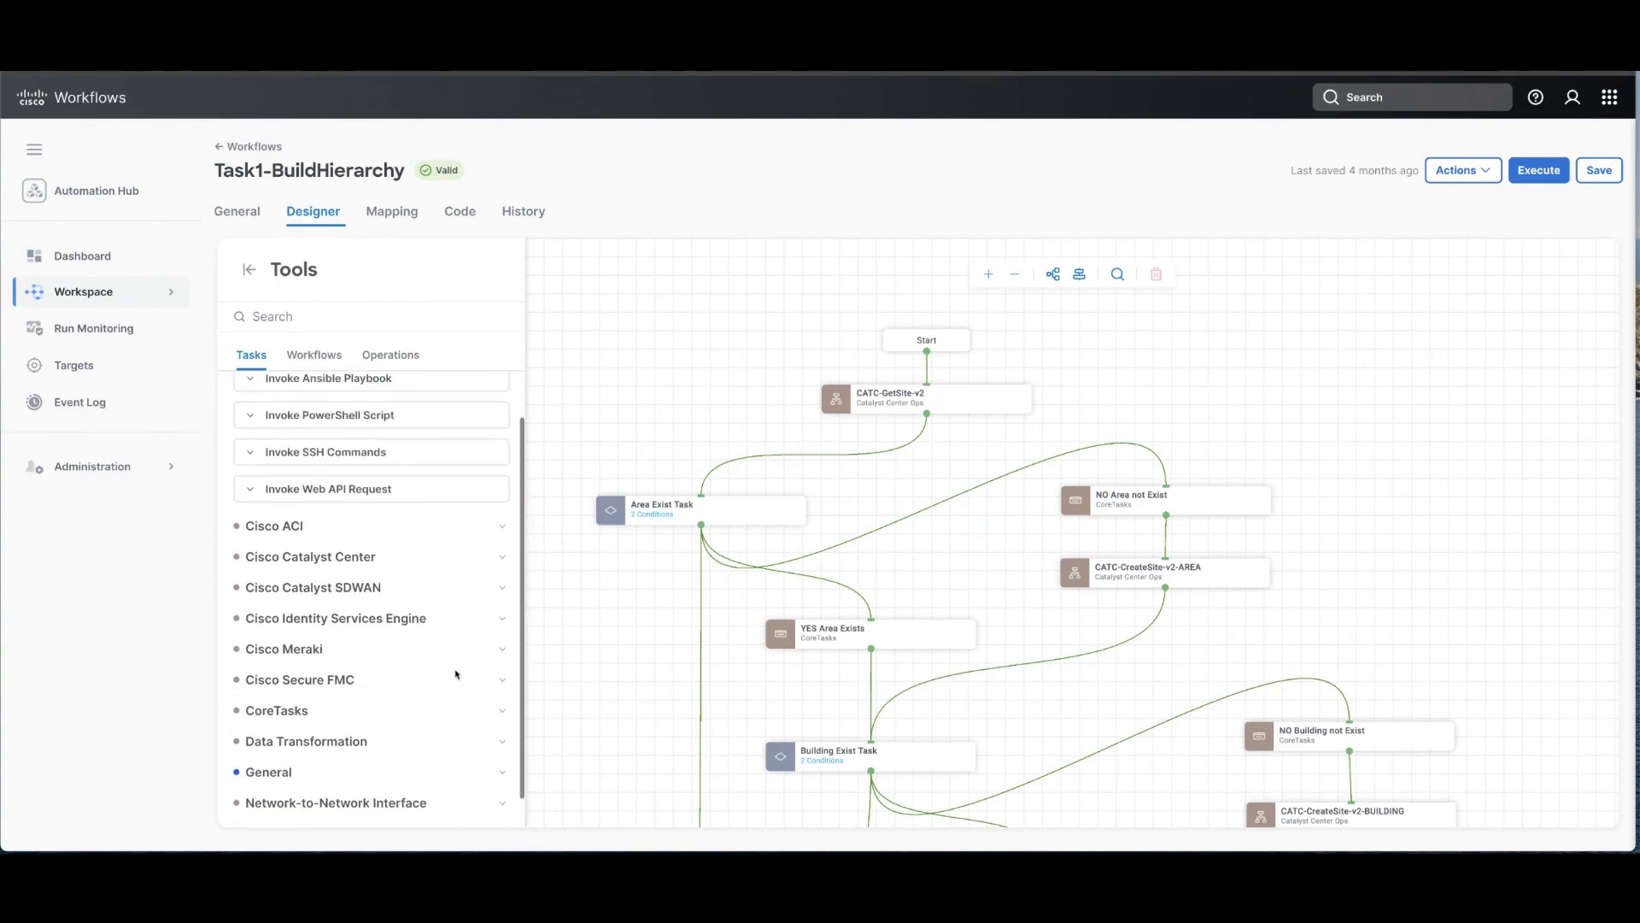
{"action": "left_click", "coordinate": [503, 712]}
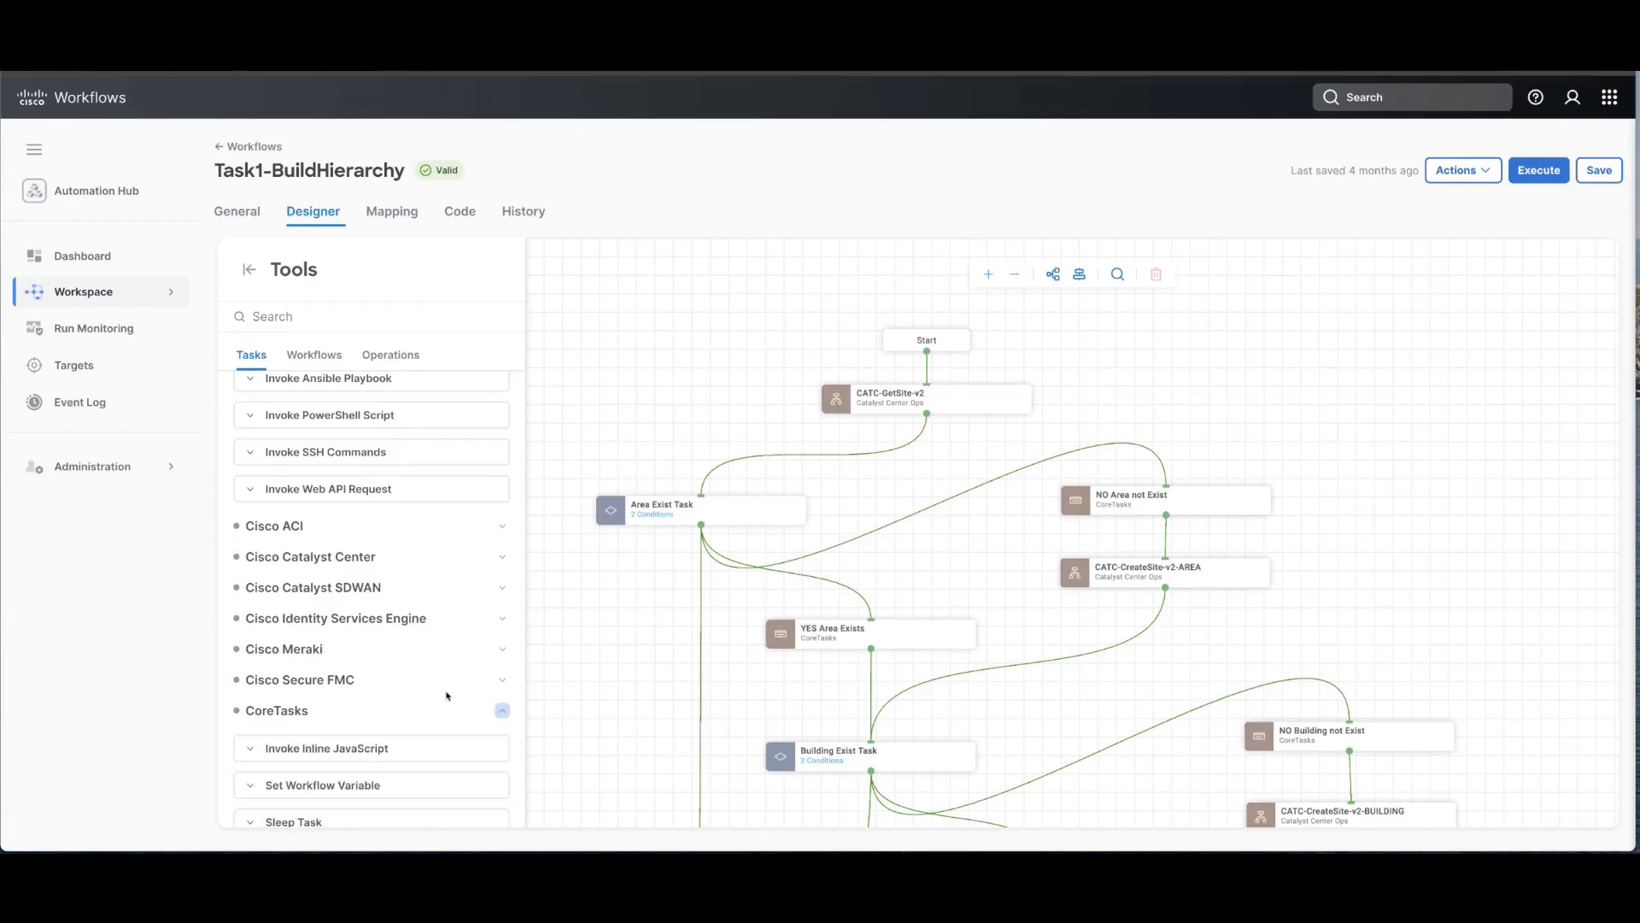
{"action": "scroll", "coordinate": [447, 695], "scroll_direction": "down", "scroll_amount": 1}
{"action": "scroll", "coordinate": [446, 695], "scroll_direction": "down", "scroll_amount": 1}
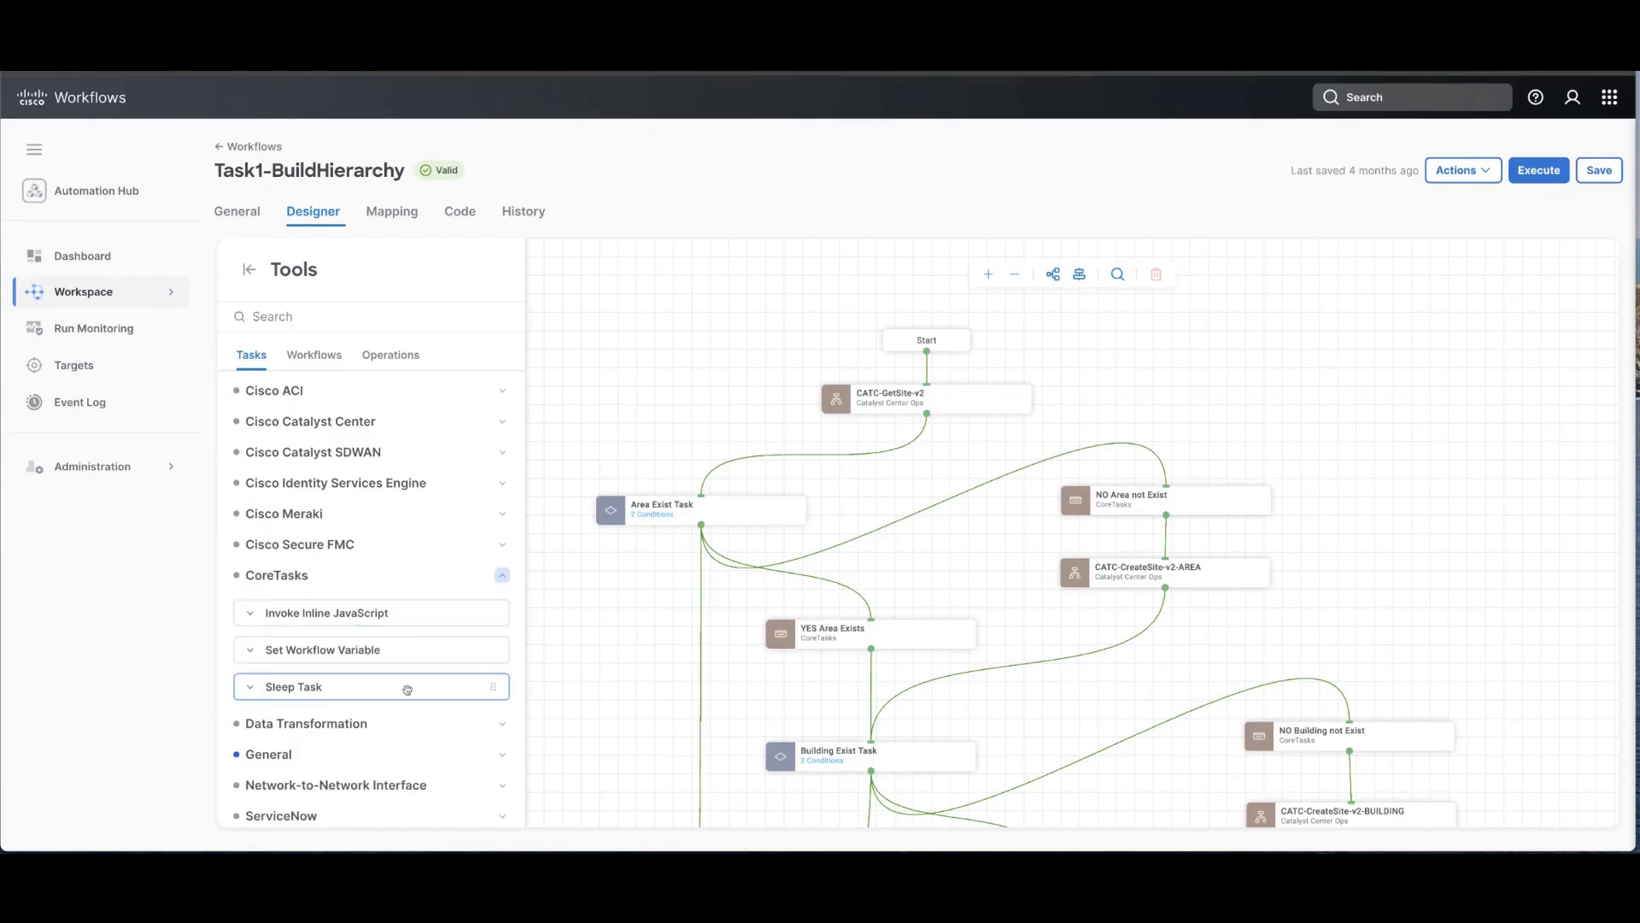
{"action": "scroll", "coordinate": [410, 684], "scroll_direction": "down", "scroll_amount": 1}
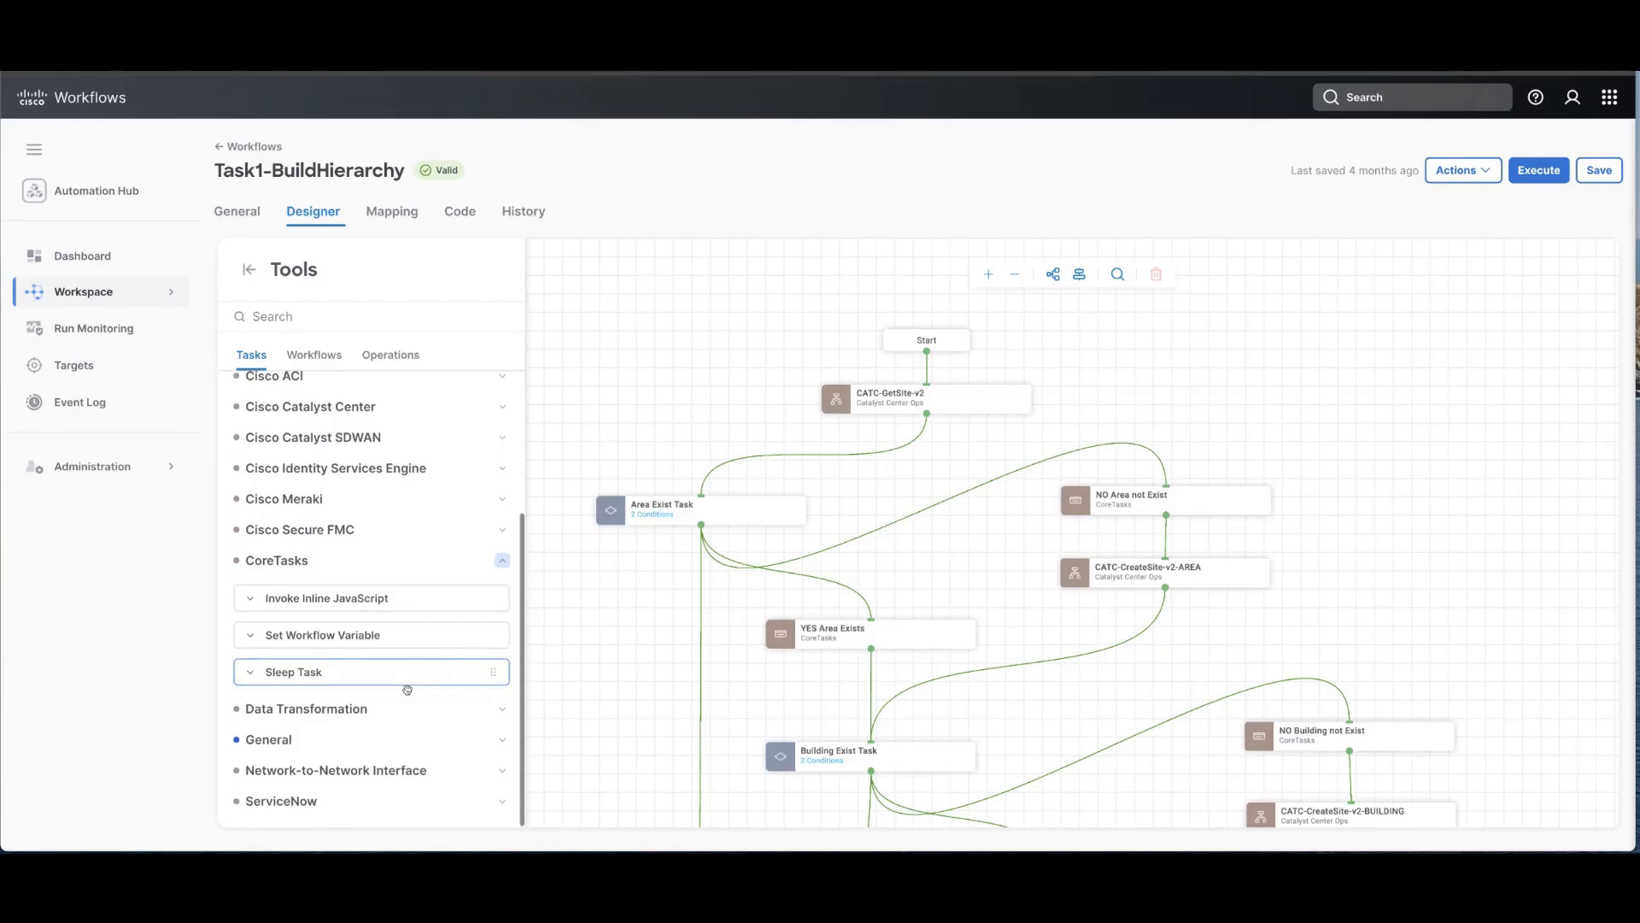
{"action": "left_click", "coordinate": [504, 713]}
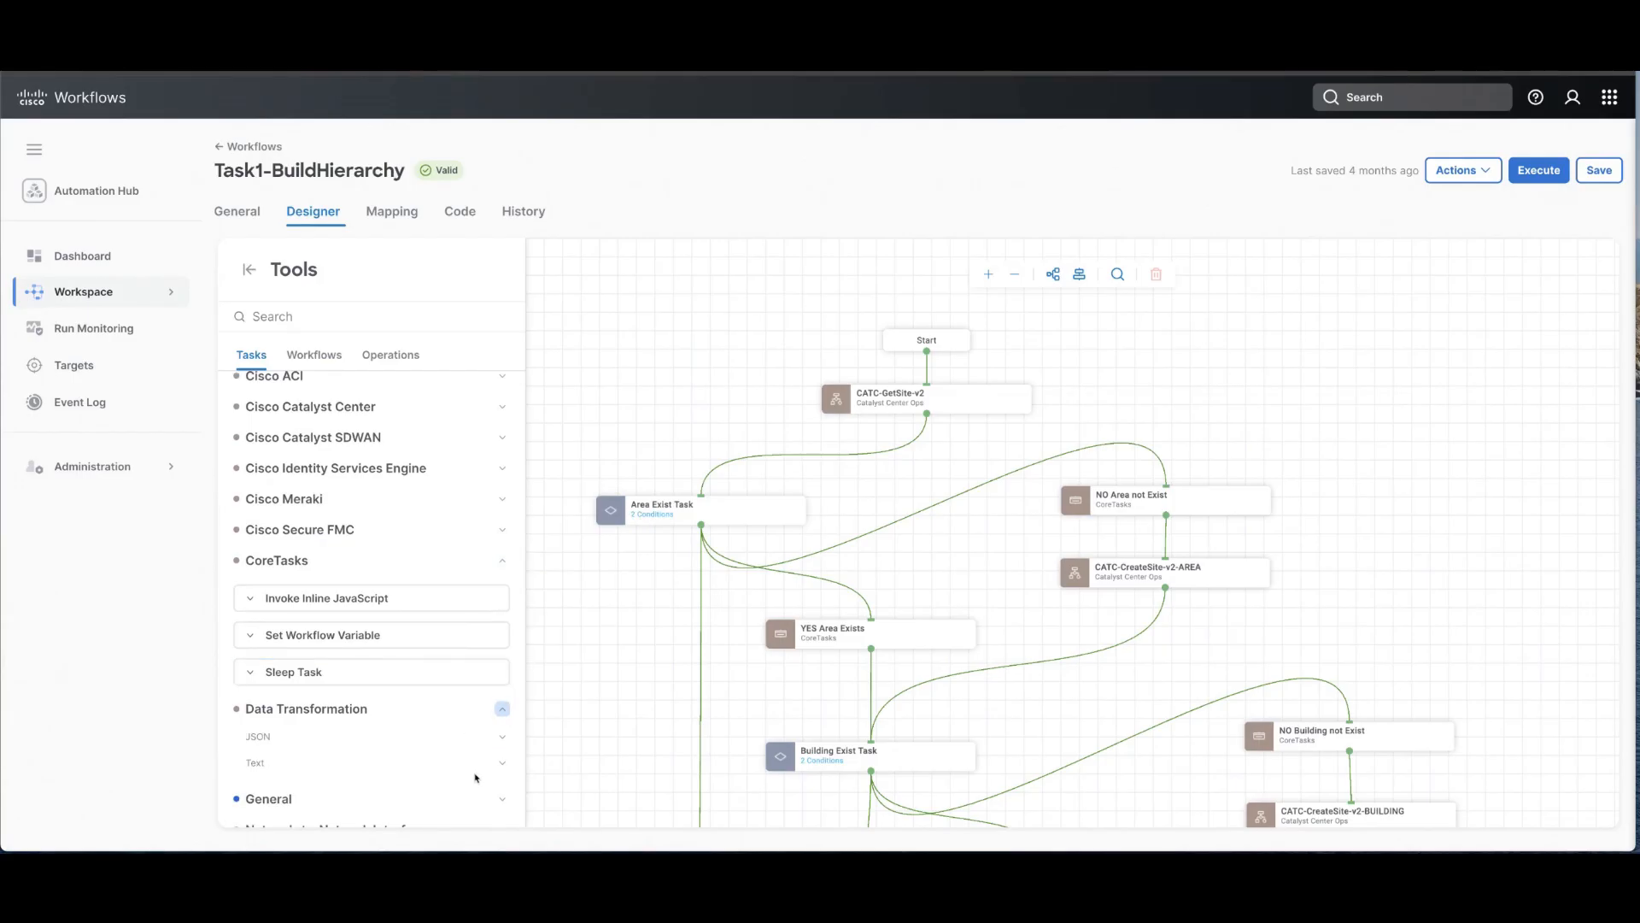
{"action": "scroll", "coordinate": [477, 777], "scroll_direction": "down", "scroll_amount": 2}
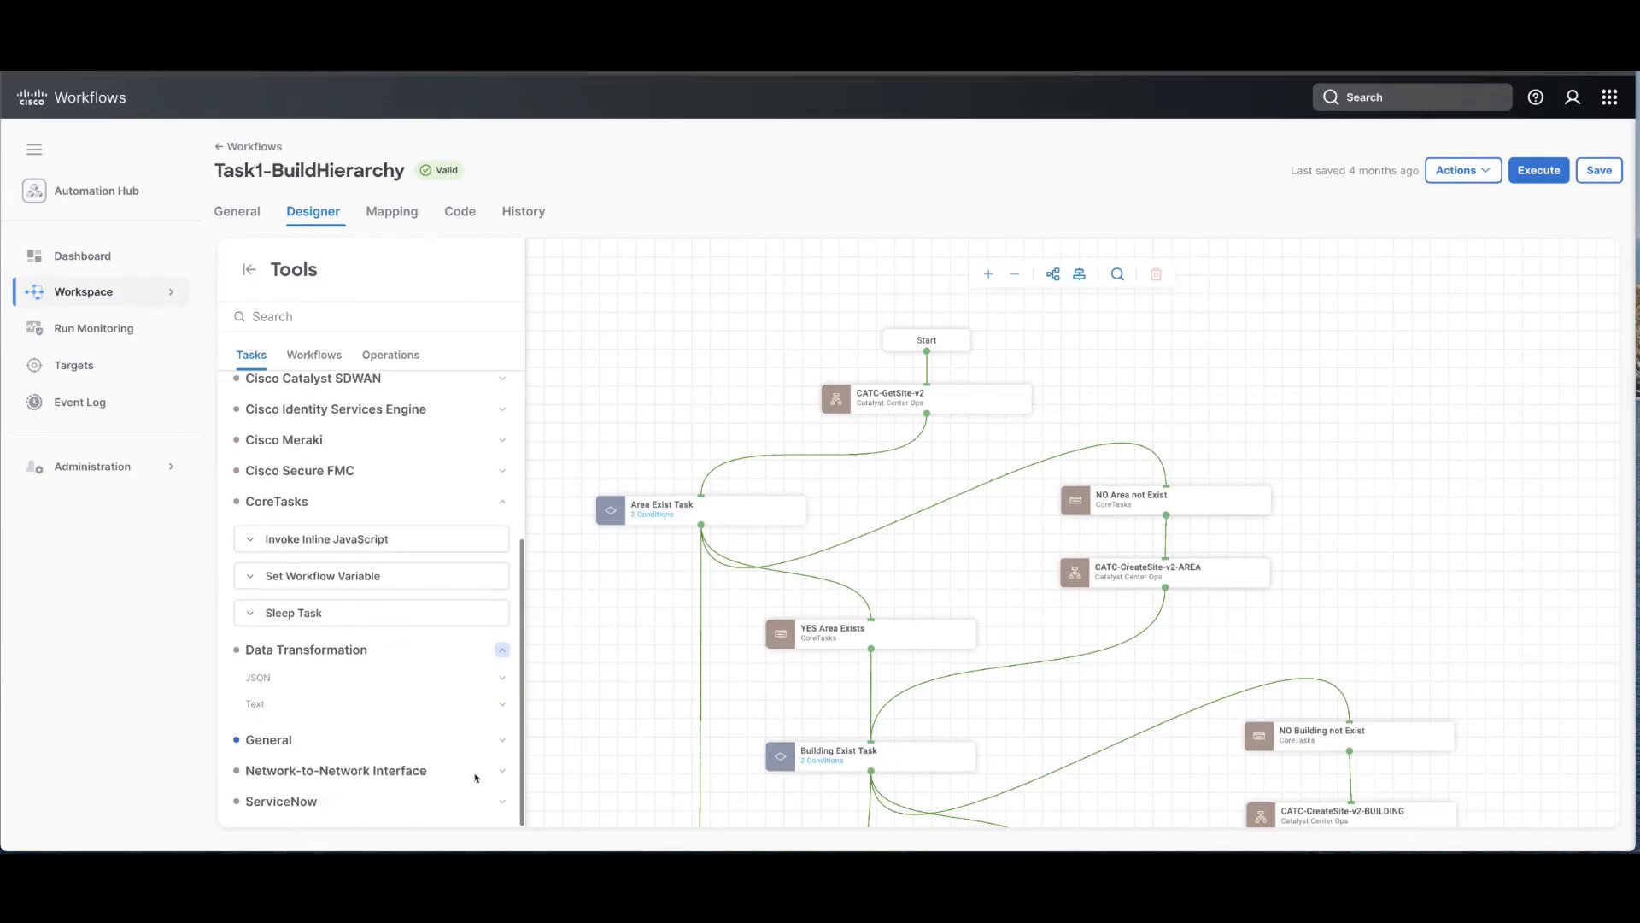
Expand the JSON and Text subgroups of Data Transformation and the General group to examine their available tasks.
{"action": "left_click", "coordinate": [503, 679]}
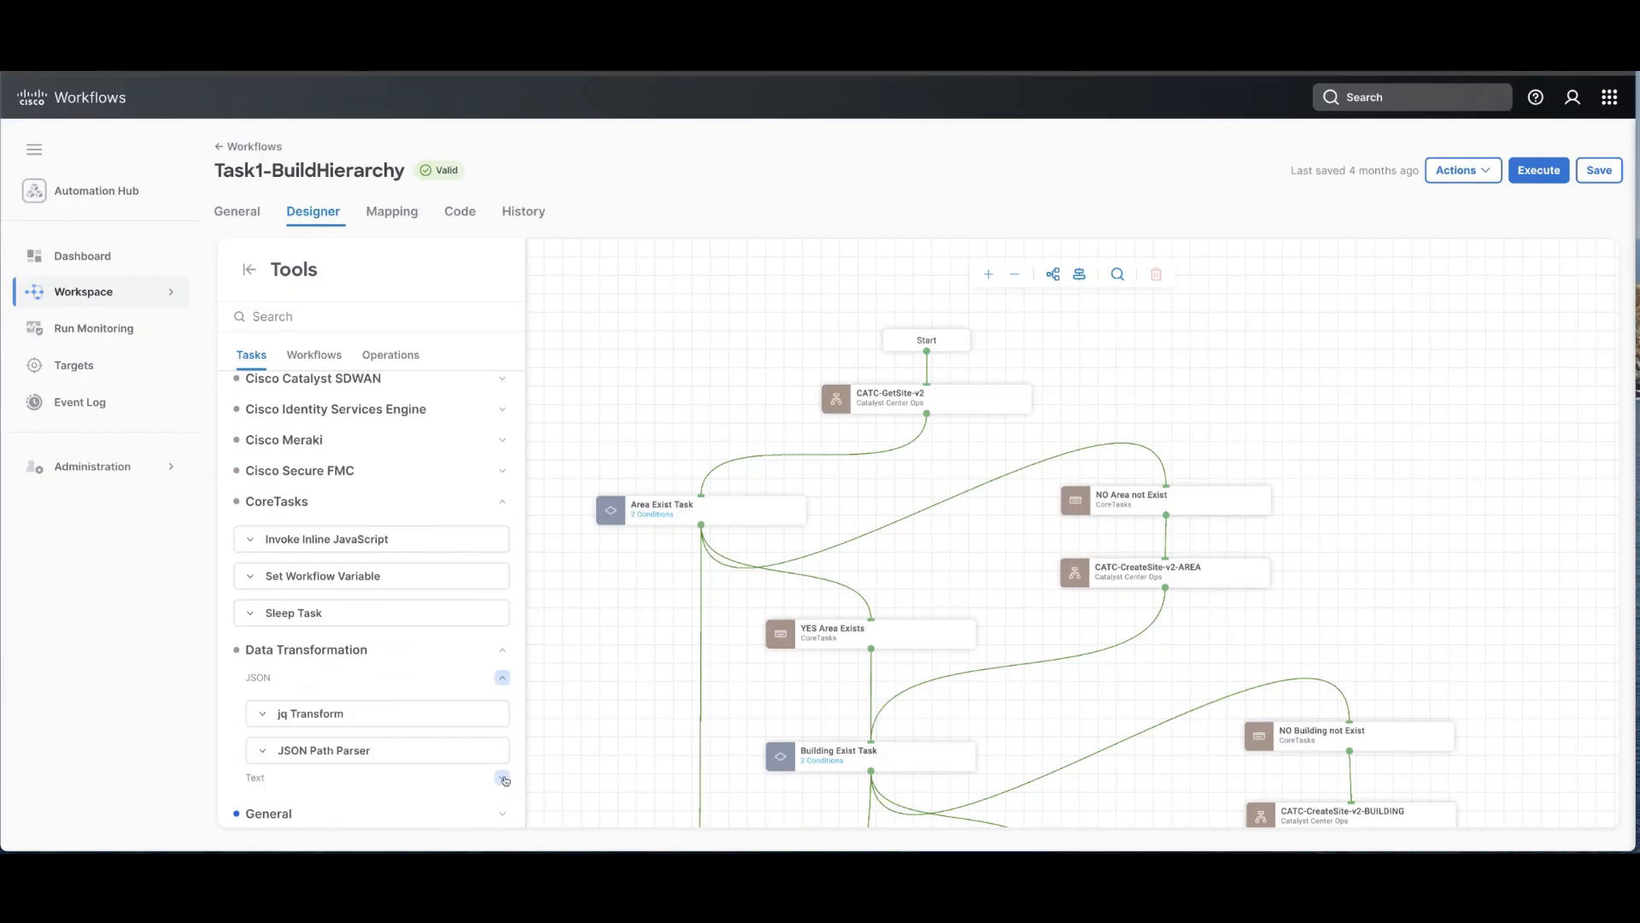
{"action": "left_click", "coordinate": [503, 778]}
{"action": "scroll", "coordinate": [461, 727], "scroll_direction": "down", "scroll_amount": 3}
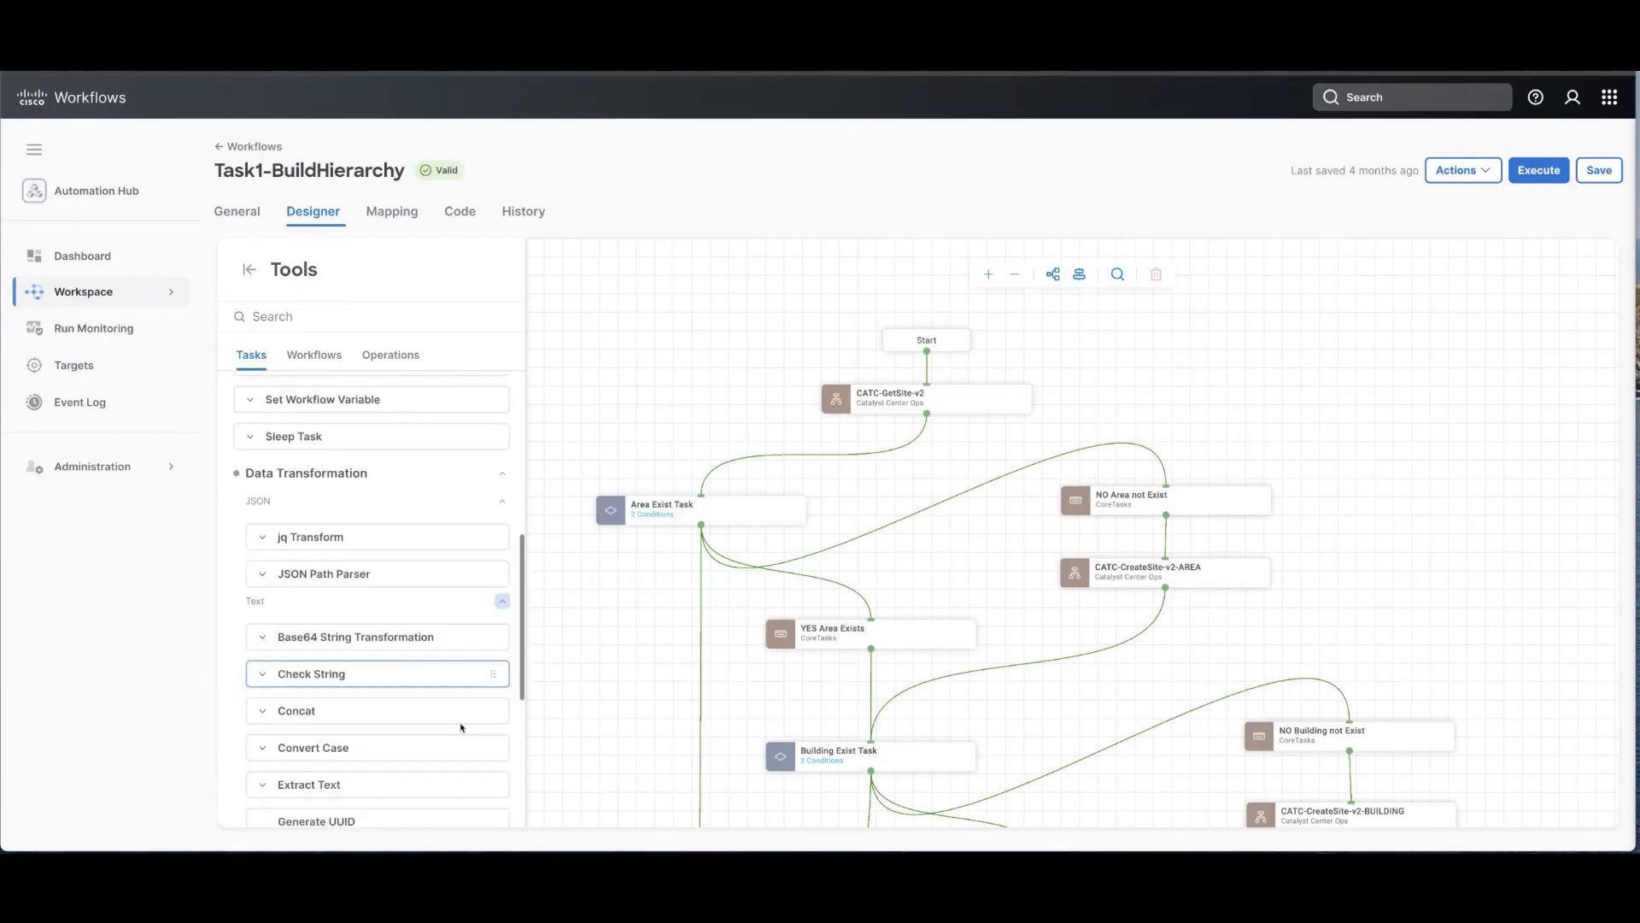
{"action": "scroll", "coordinate": [462, 727], "scroll_direction": "down", "scroll_amount": 3}
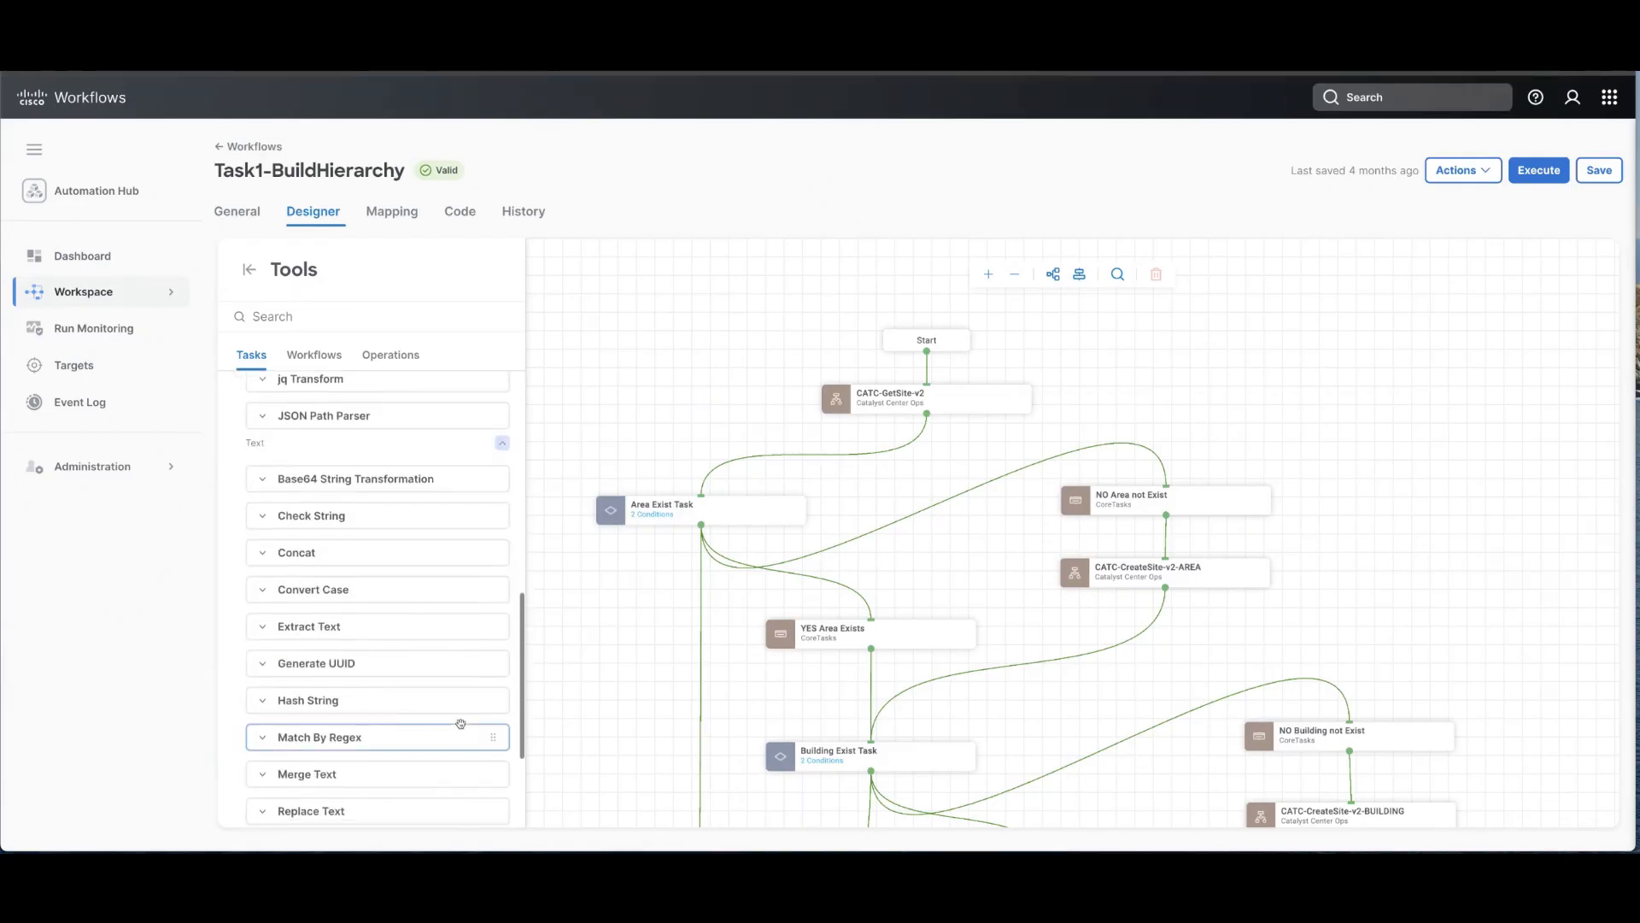
{"action": "scroll", "coordinate": [462, 724], "scroll_direction": "down", "scroll_amount": 3}
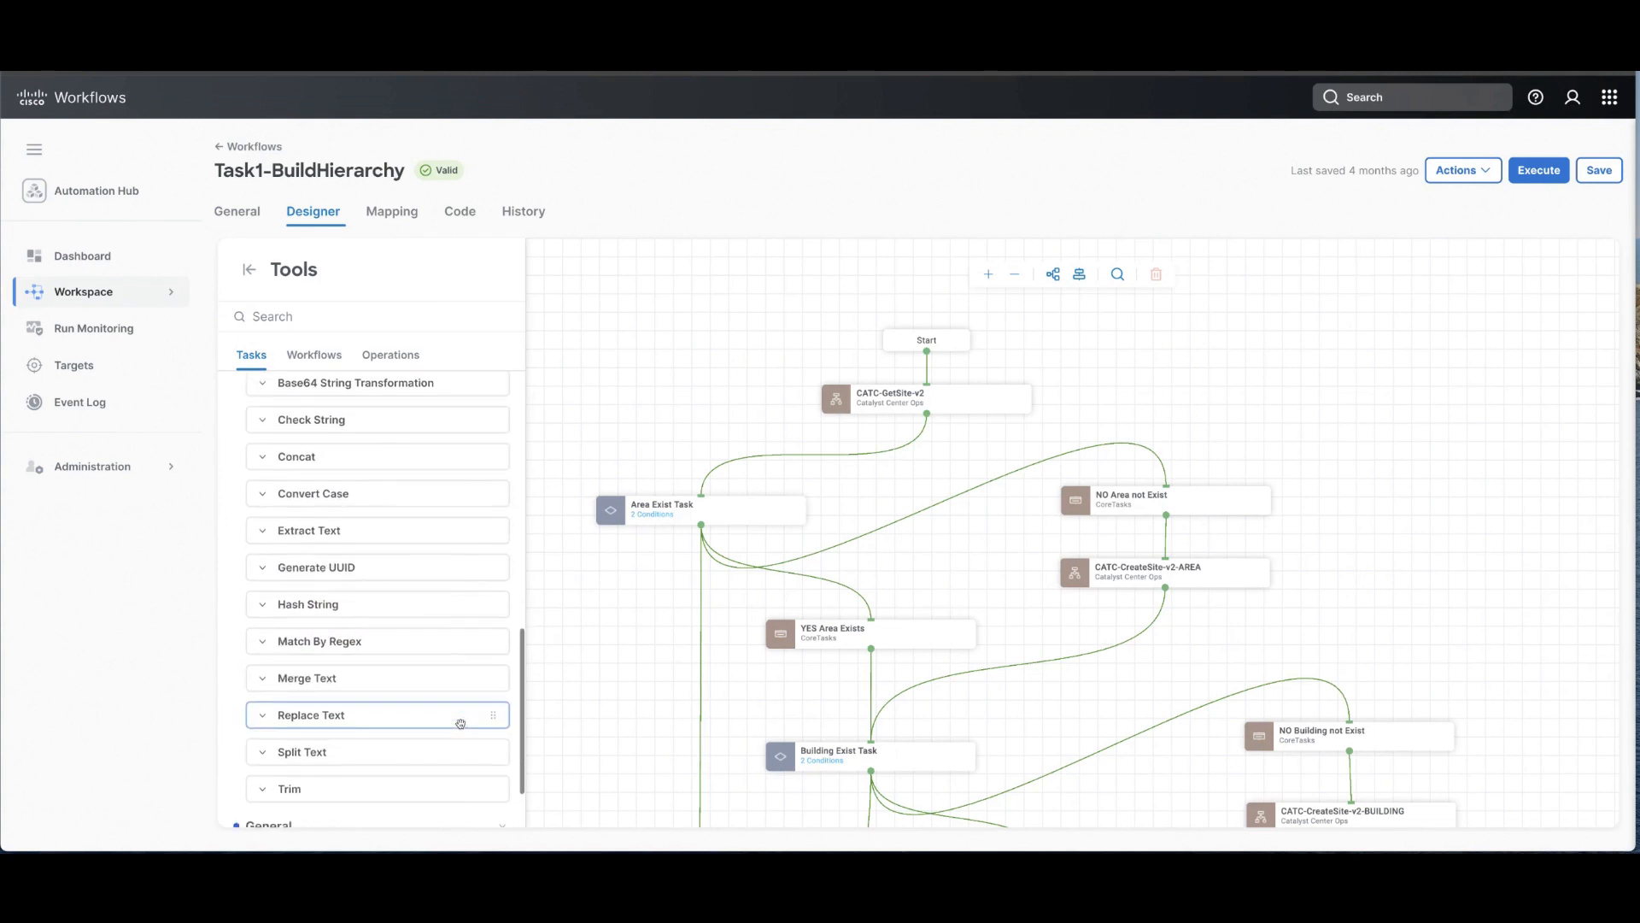
{"action": "scroll", "coordinate": [460, 724], "scroll_direction": "down", "scroll_amount": 2}
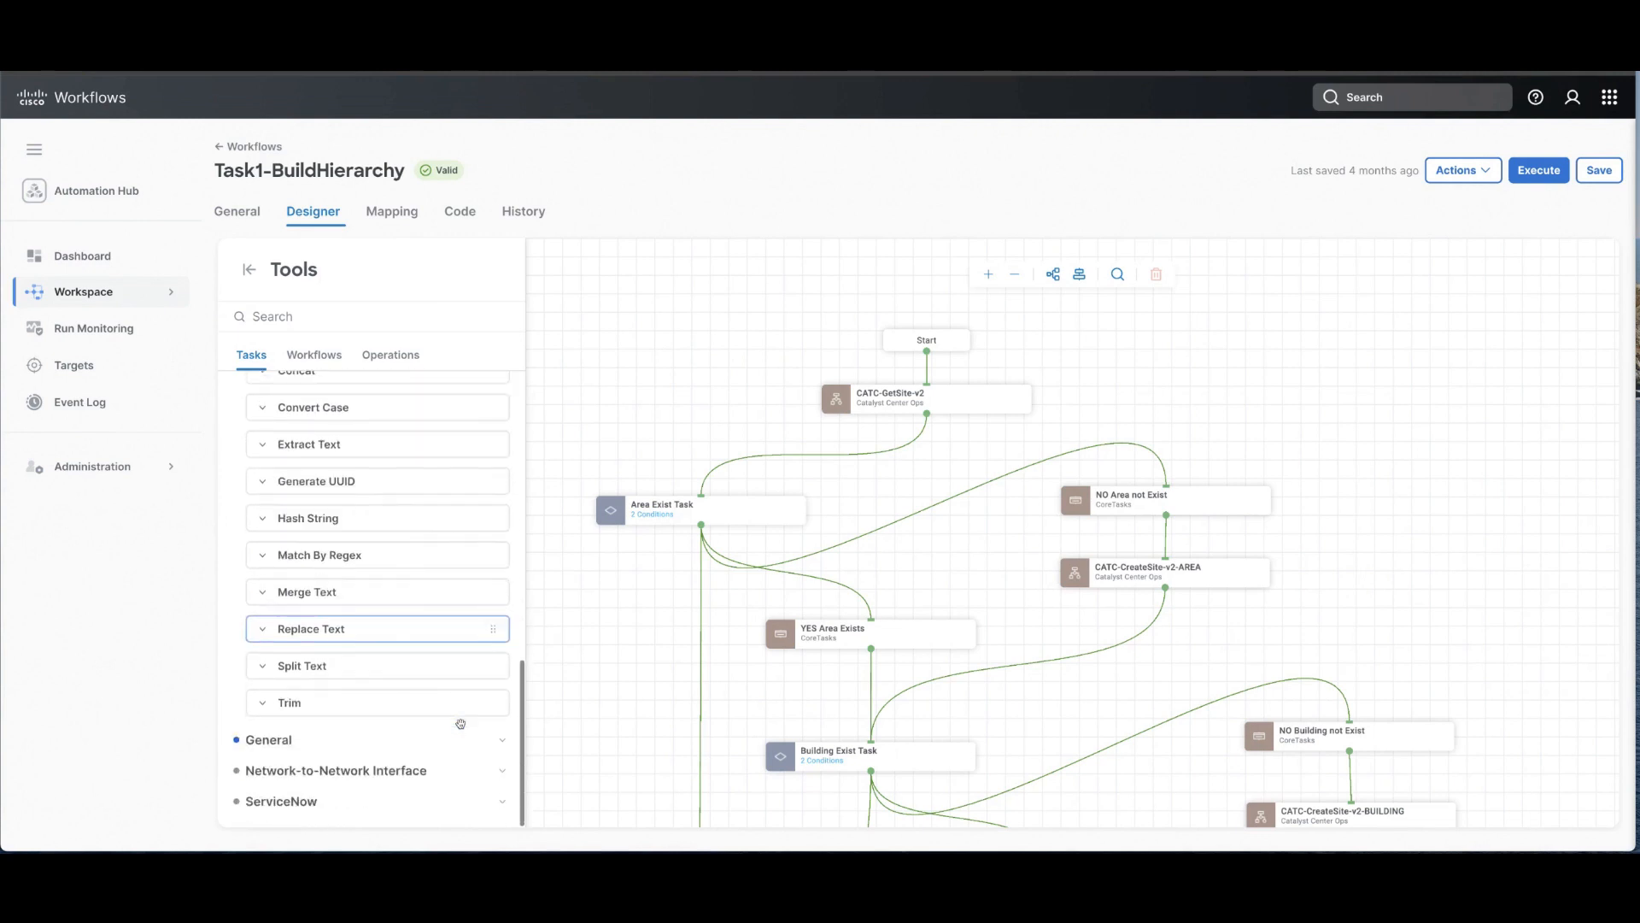
{"action": "left_click", "coordinate": [502, 742]}
{"action": "scroll", "coordinate": [443, 711], "scroll_direction": "down", "scroll_amount": 3}
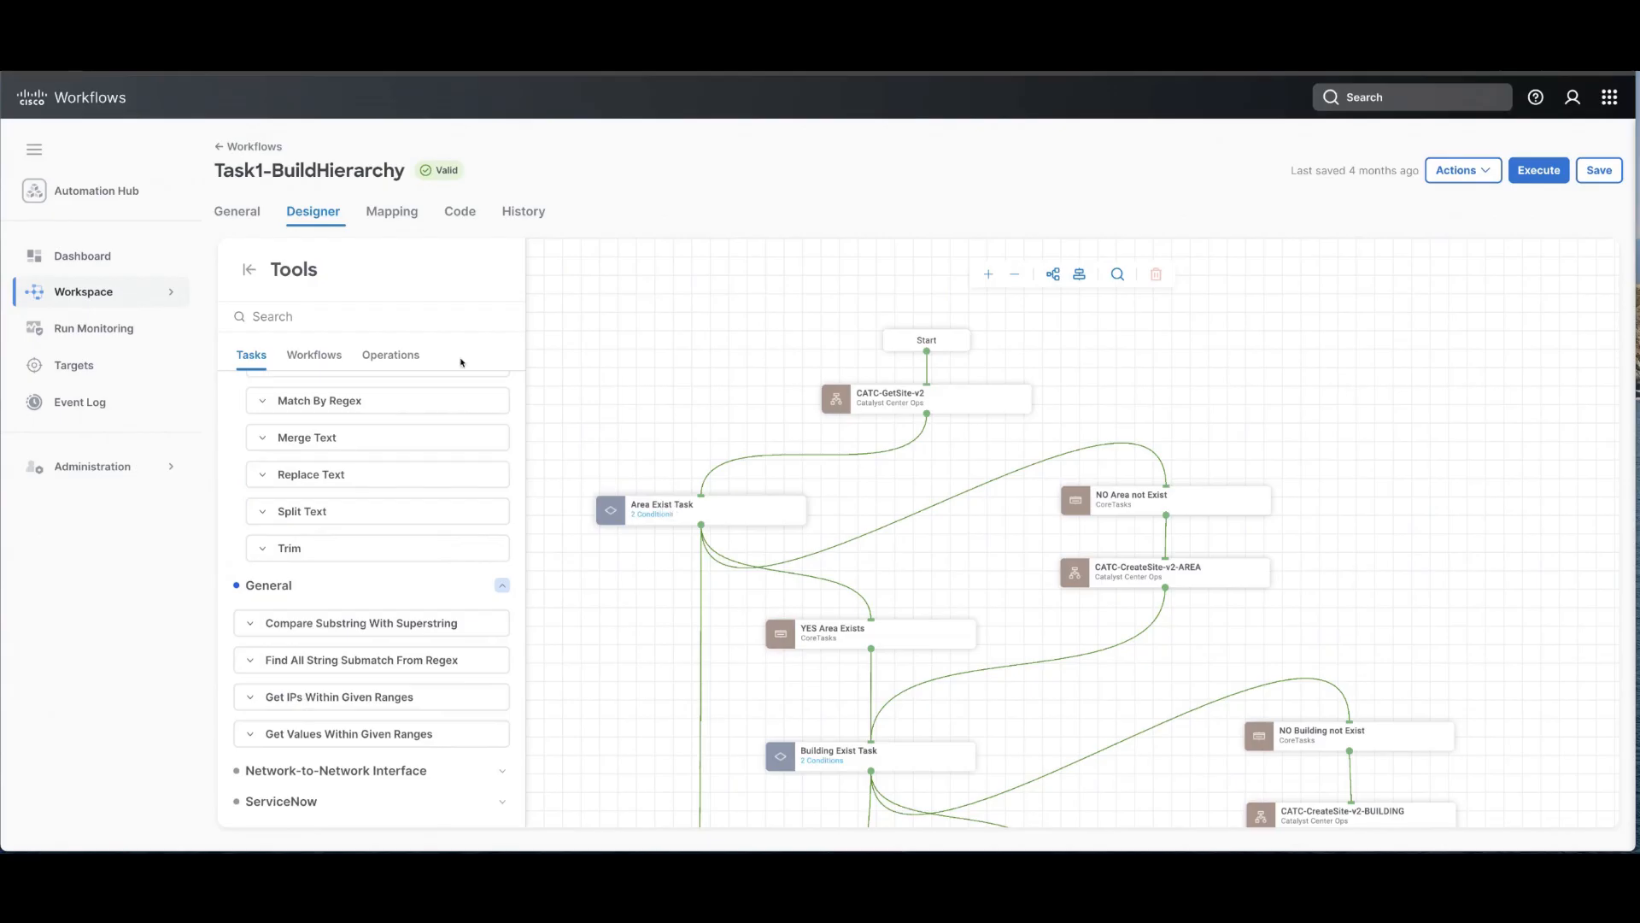
View the designer's Operations and Actions tools, and expand the conditions of Area Exist Task on the canvas.
{"action": "left_click", "coordinate": [394, 355]}
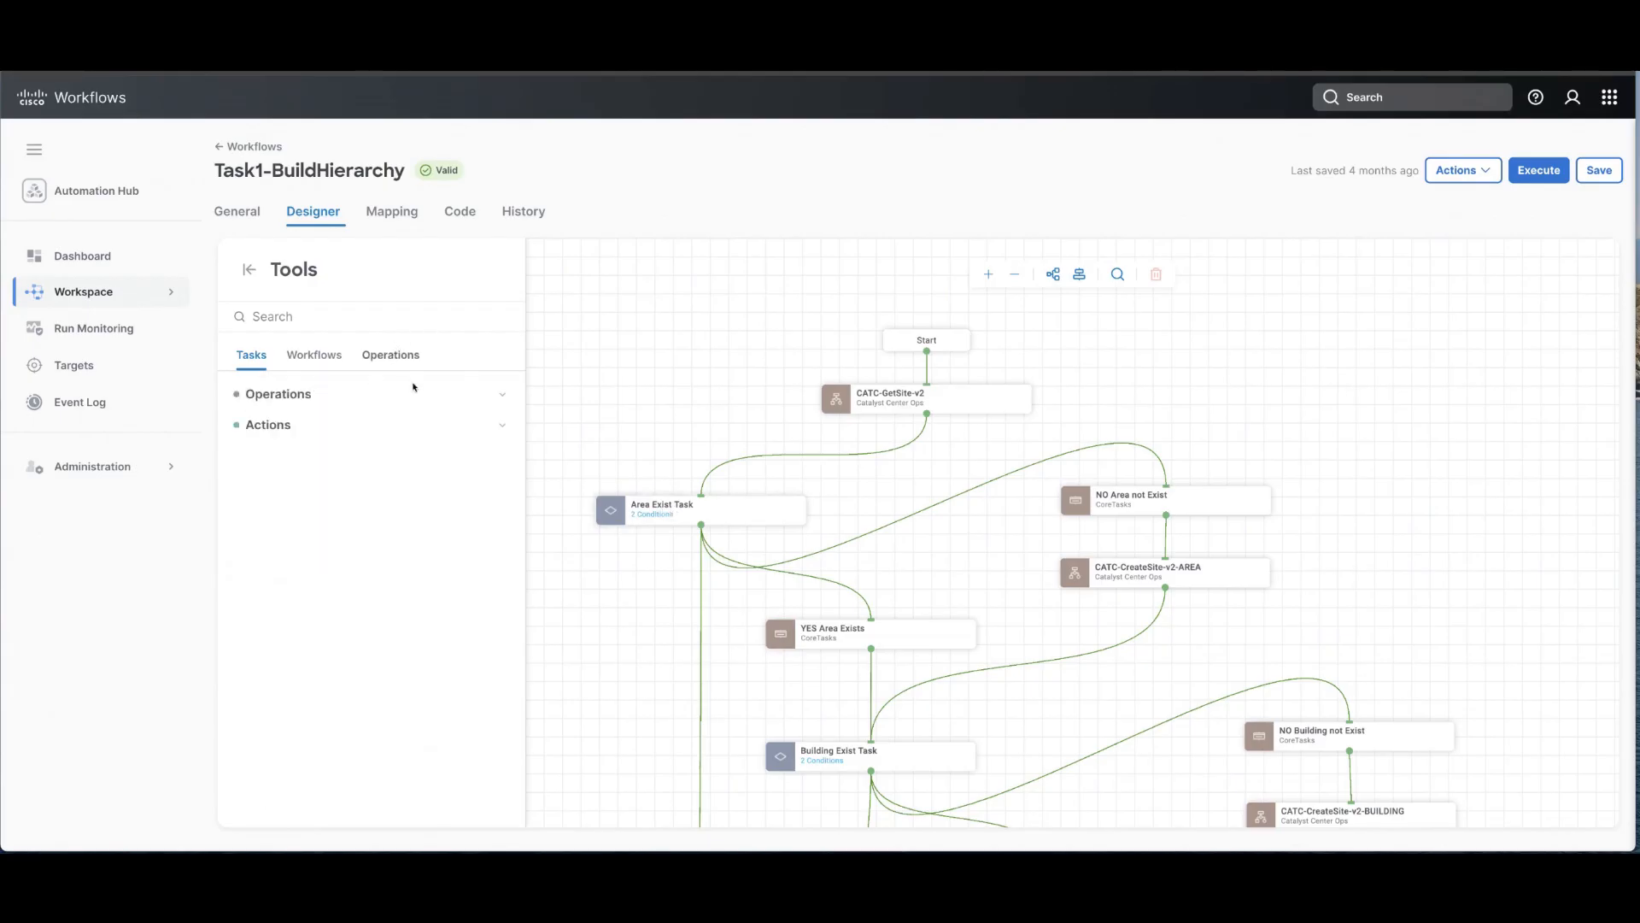
{"action": "left_click", "coordinate": [503, 395]}
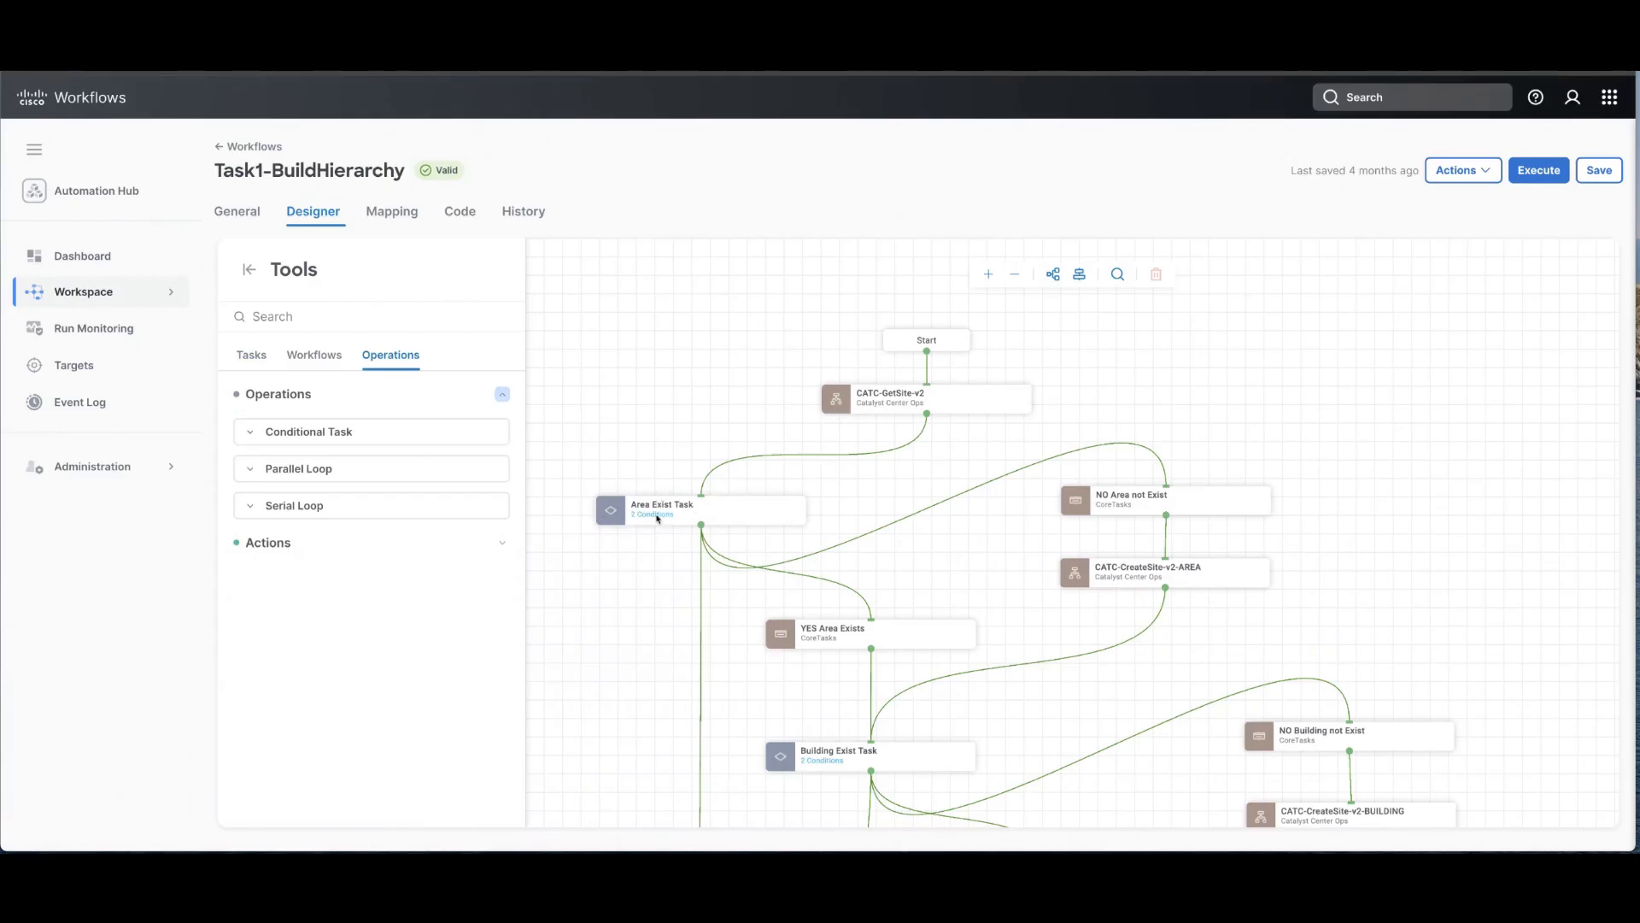
{"action": "left_click", "coordinate": [662, 515]}
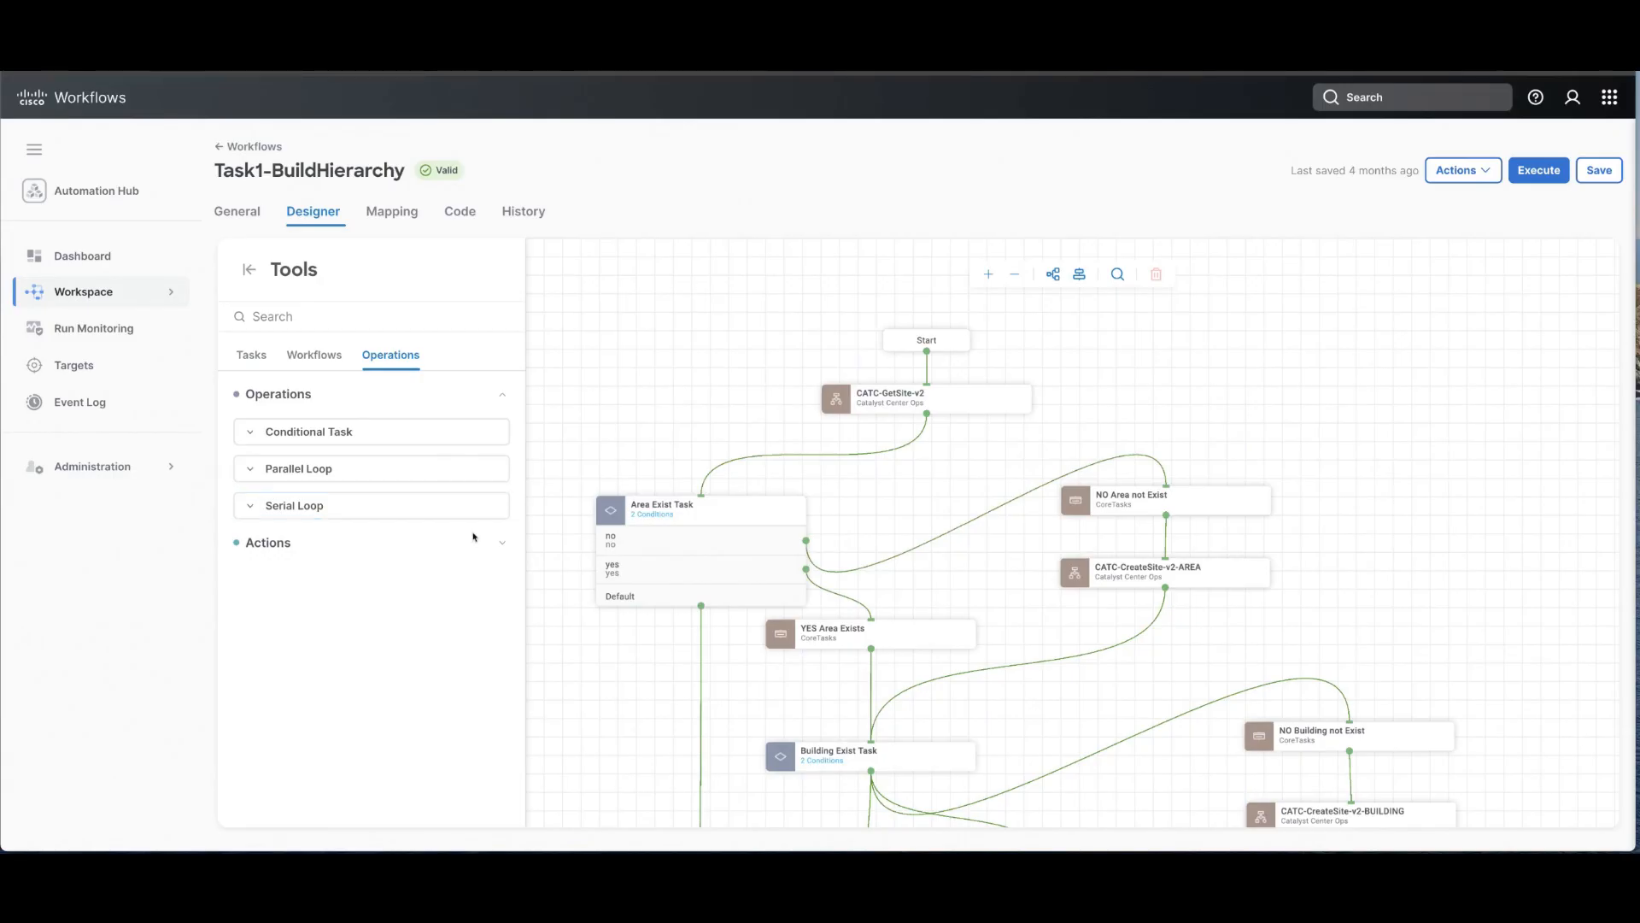
{"action": "left_click", "coordinate": [501, 545]}
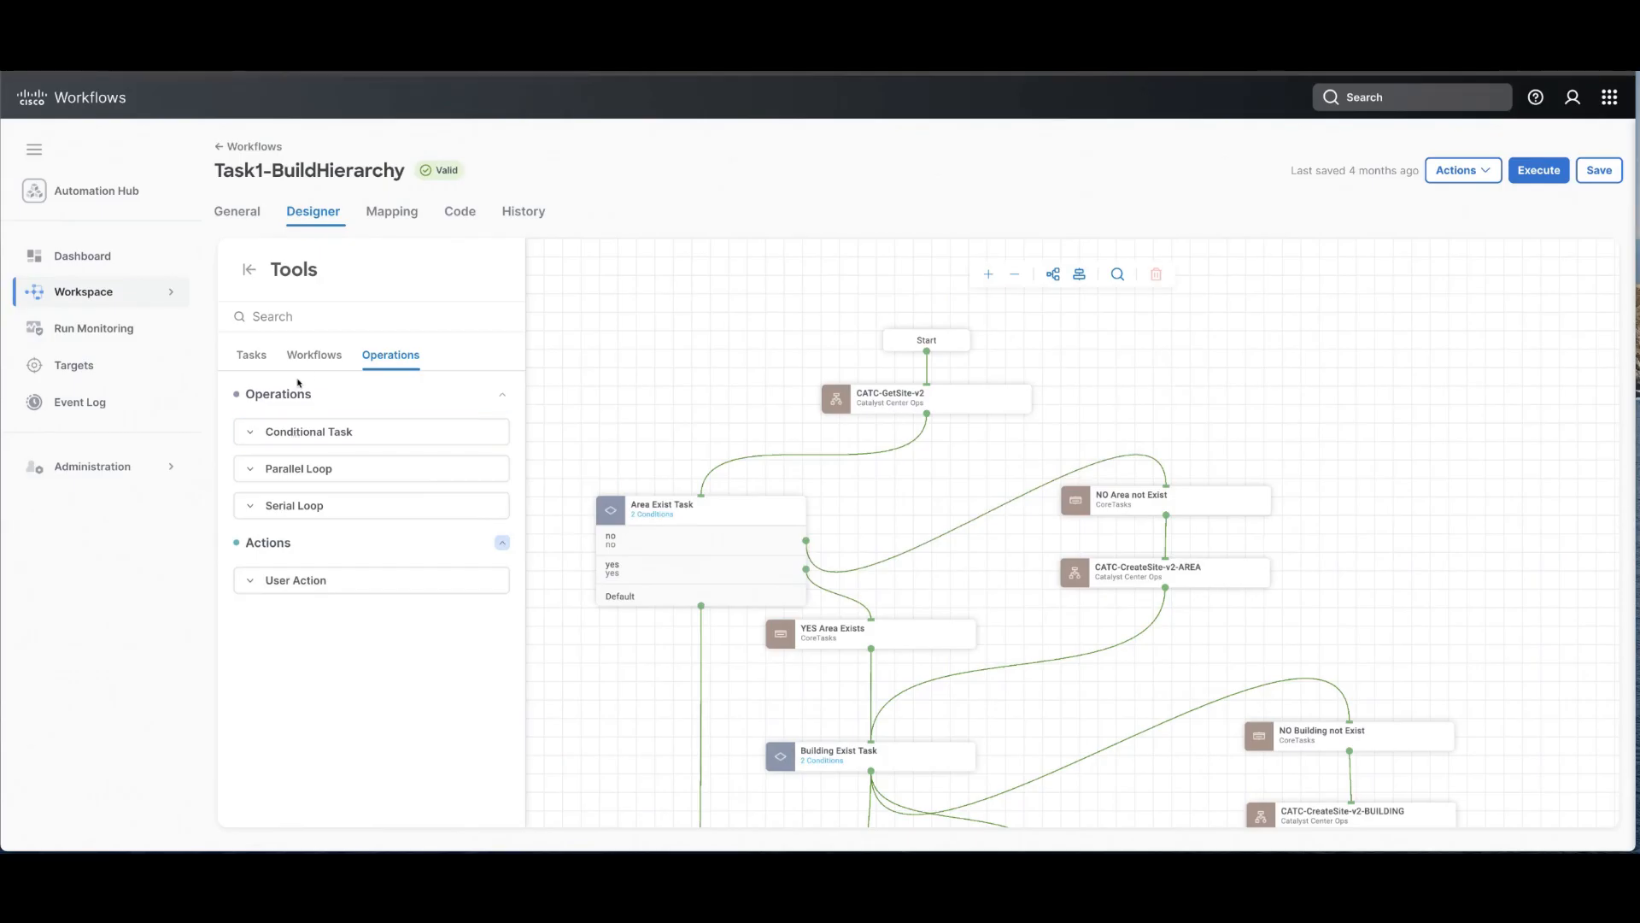
View the reusable Catalyst Center Ops workflows in the tools, and open the CATC-GetSite-v2 sub-workflow from its canvas block.
{"action": "left_click", "coordinate": [315, 359]}
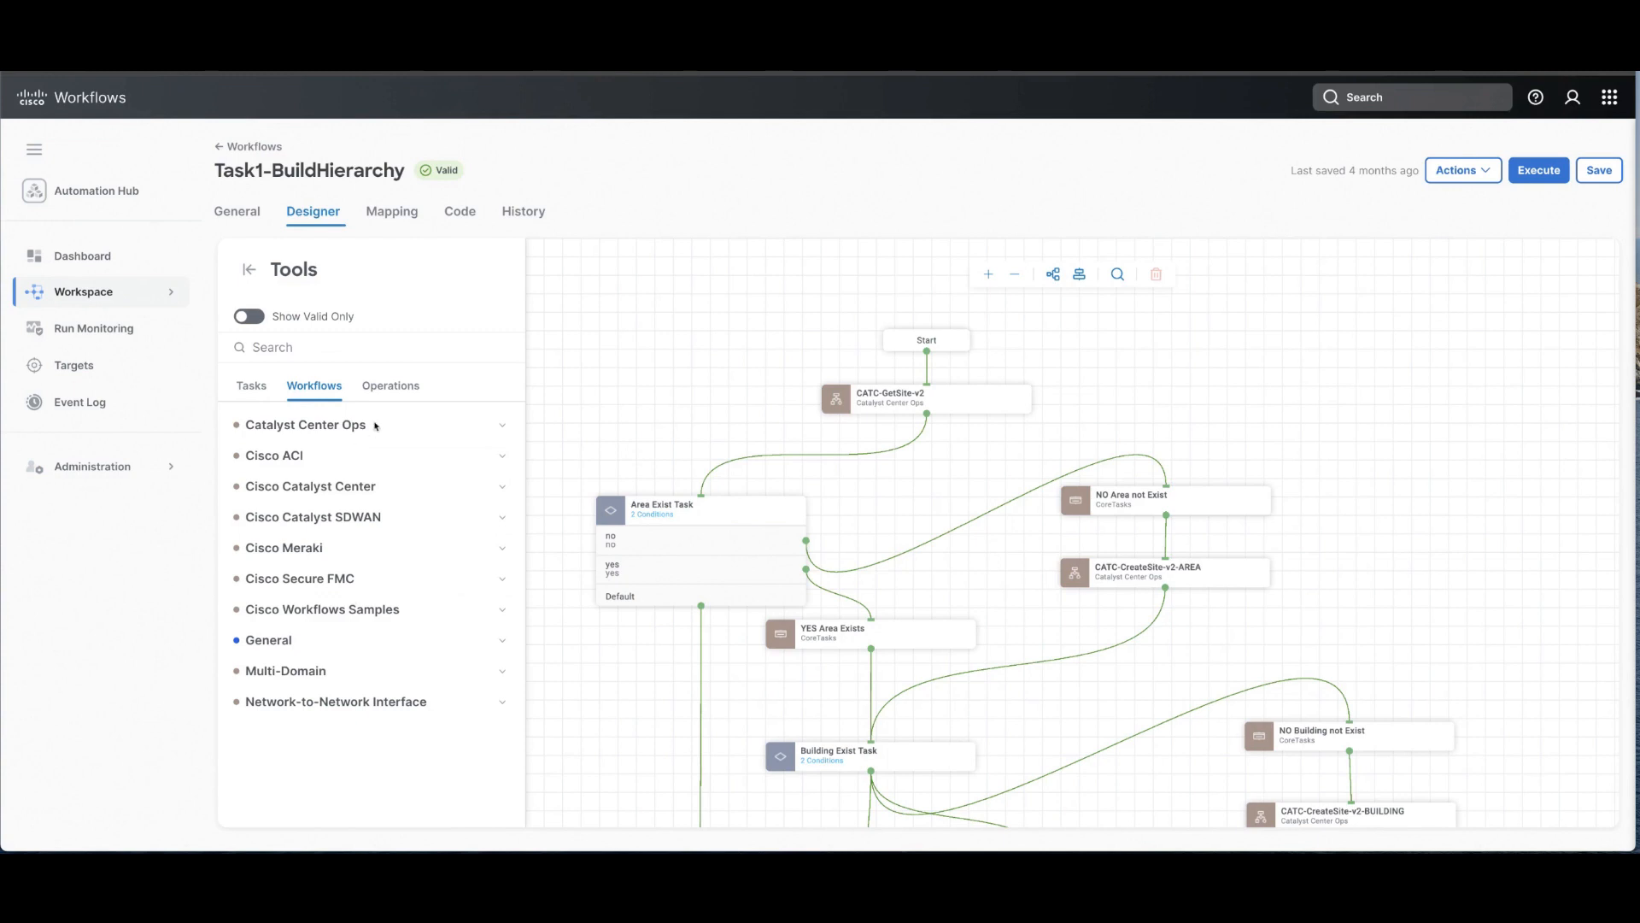
{"action": "left_click", "coordinate": [501, 426]}
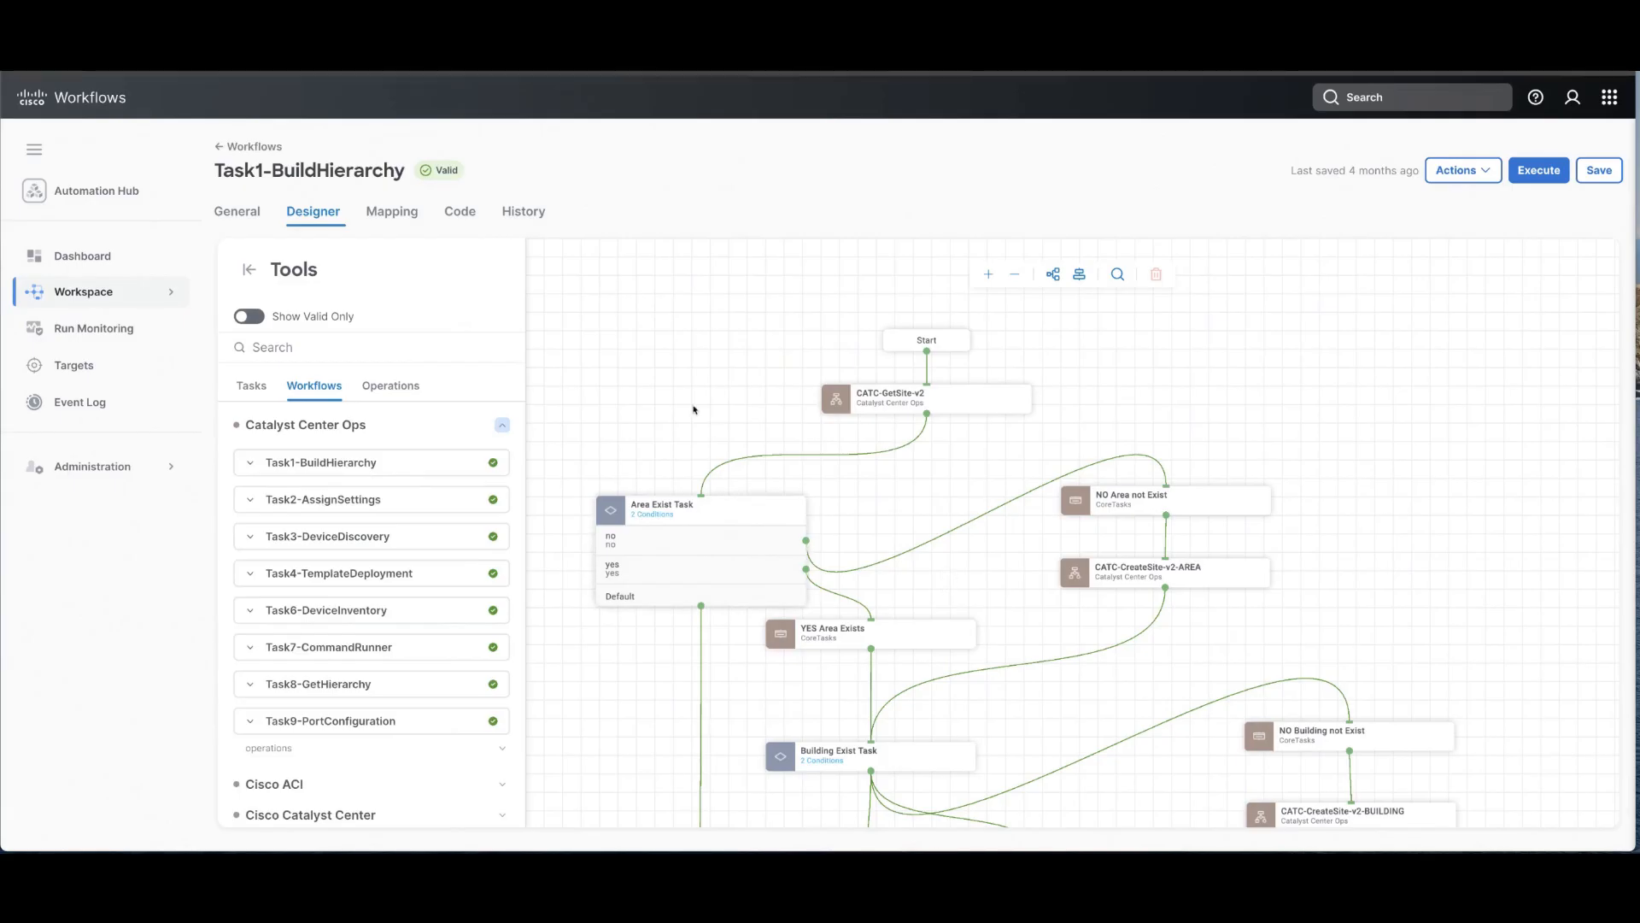
{"action": "left_click", "coordinate": [839, 410]}
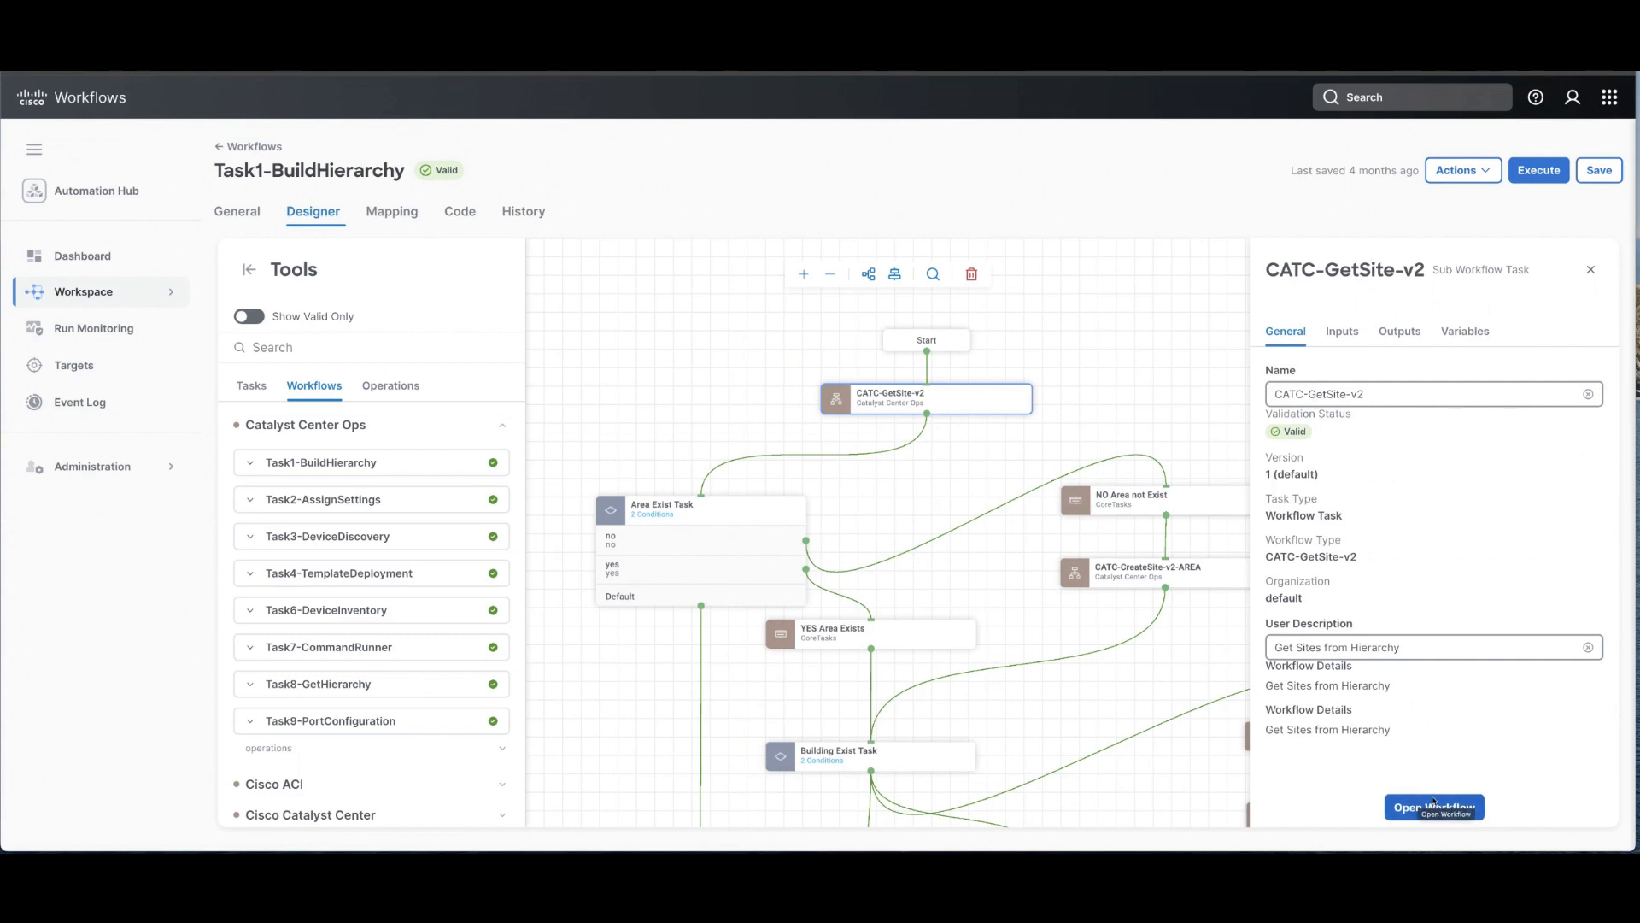
{"action": "left_click", "coordinate": [1432, 803]}
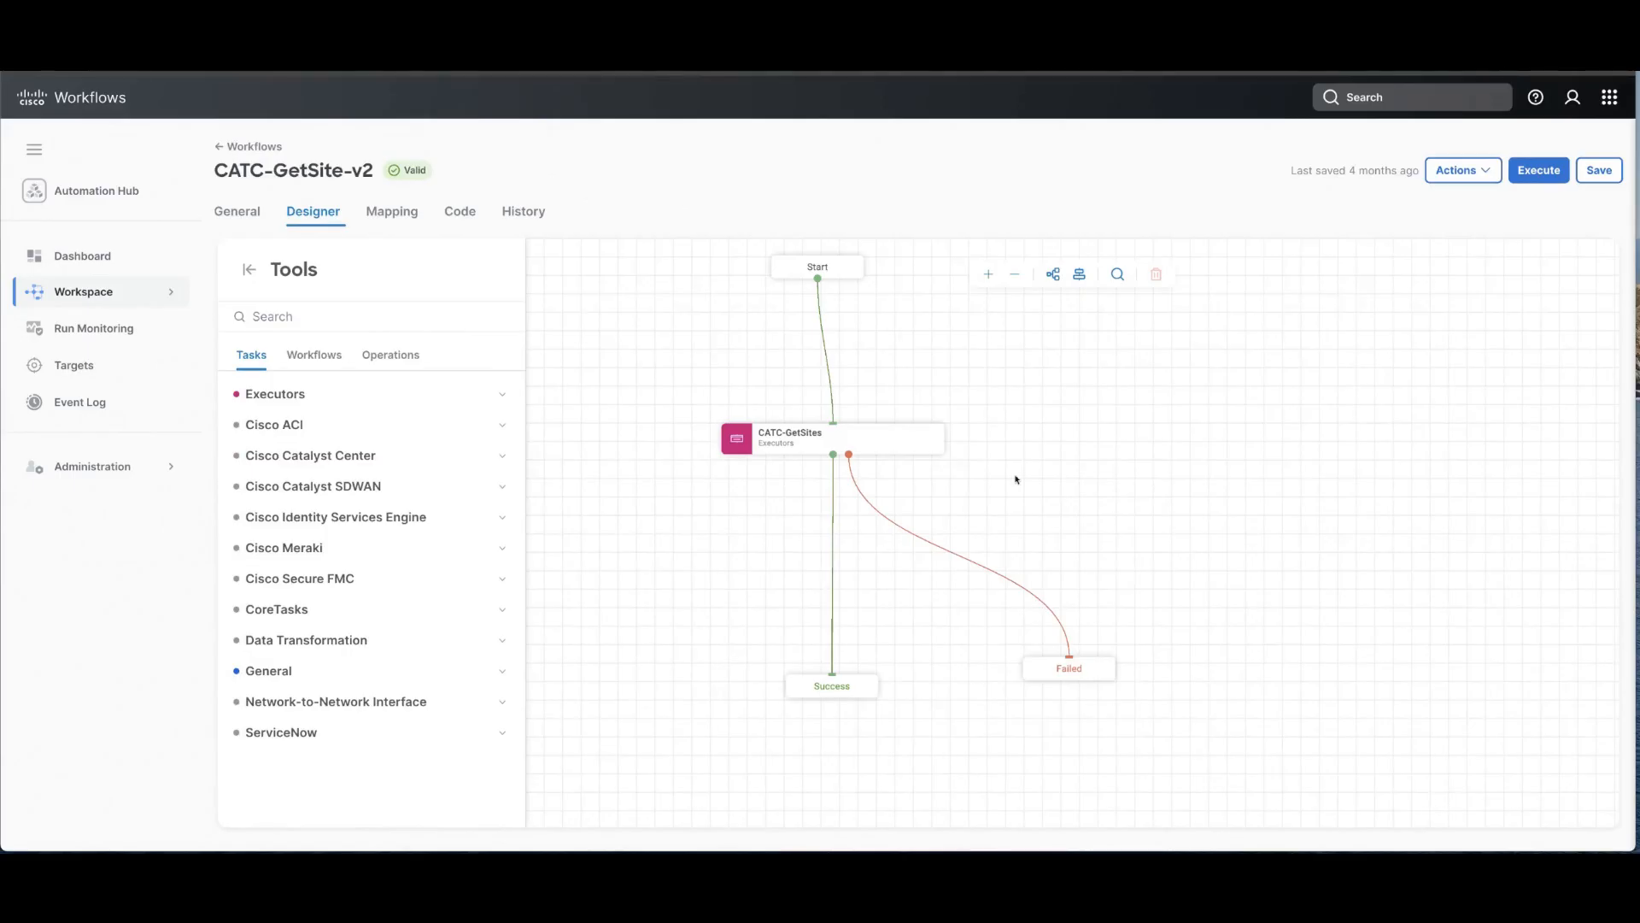
Return to the workflow list and reopen Task1-BuildHierarchy for editing from its row actions.
{"action": "left_click", "coordinate": [256, 149]}
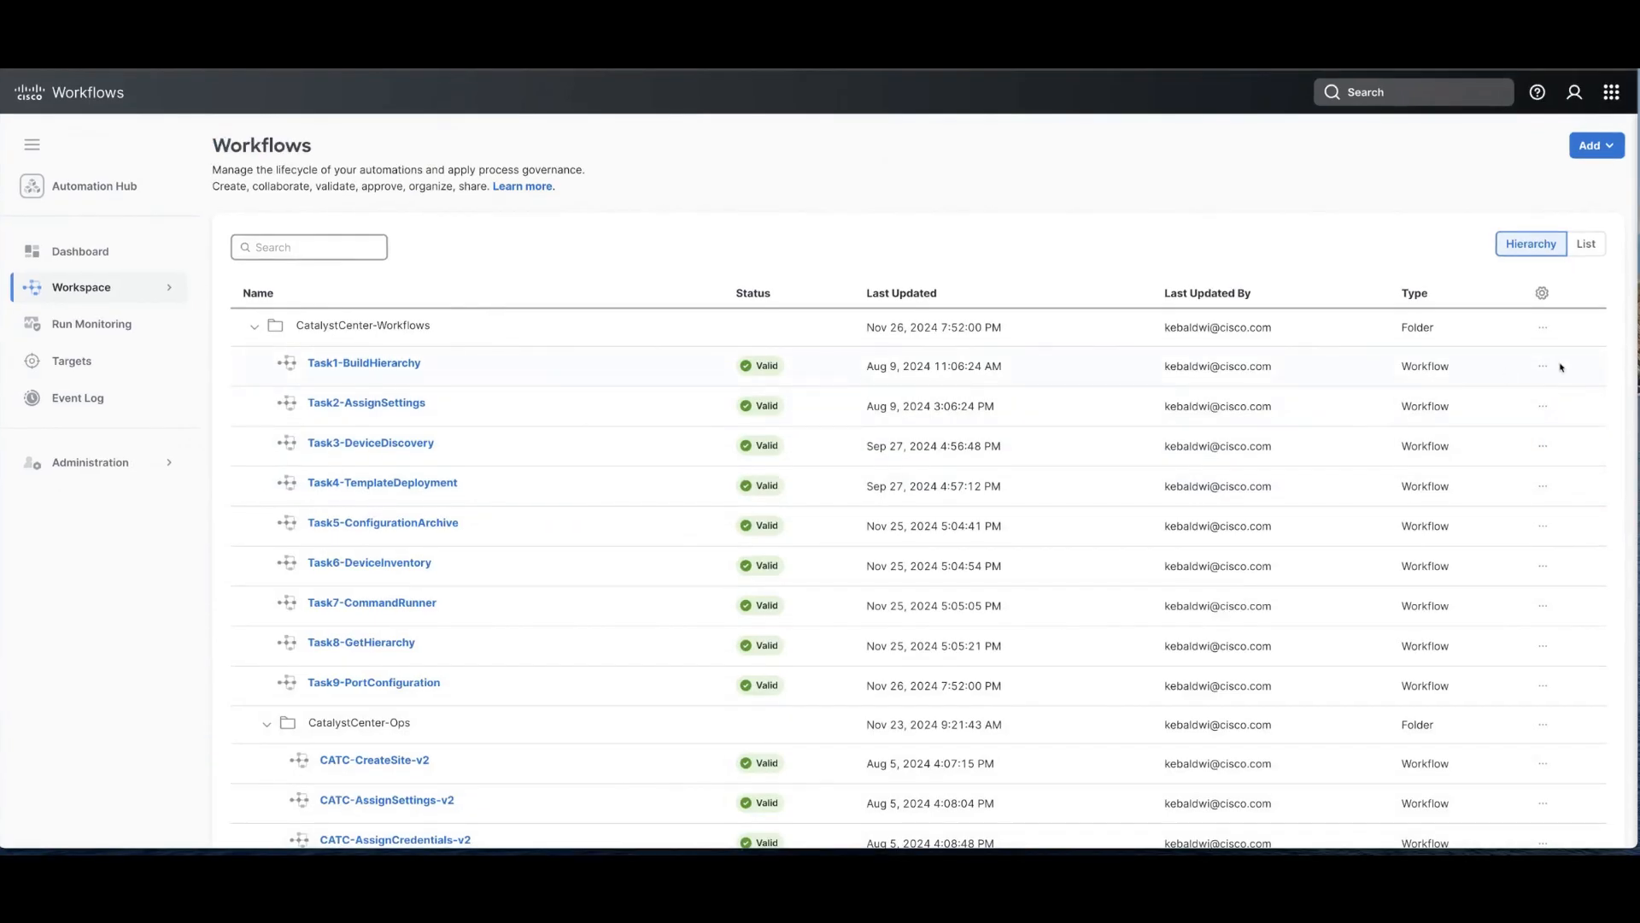
{"action": "left_click", "coordinate": [1543, 369]}
{"action": "left_click", "coordinate": [1505, 480]}
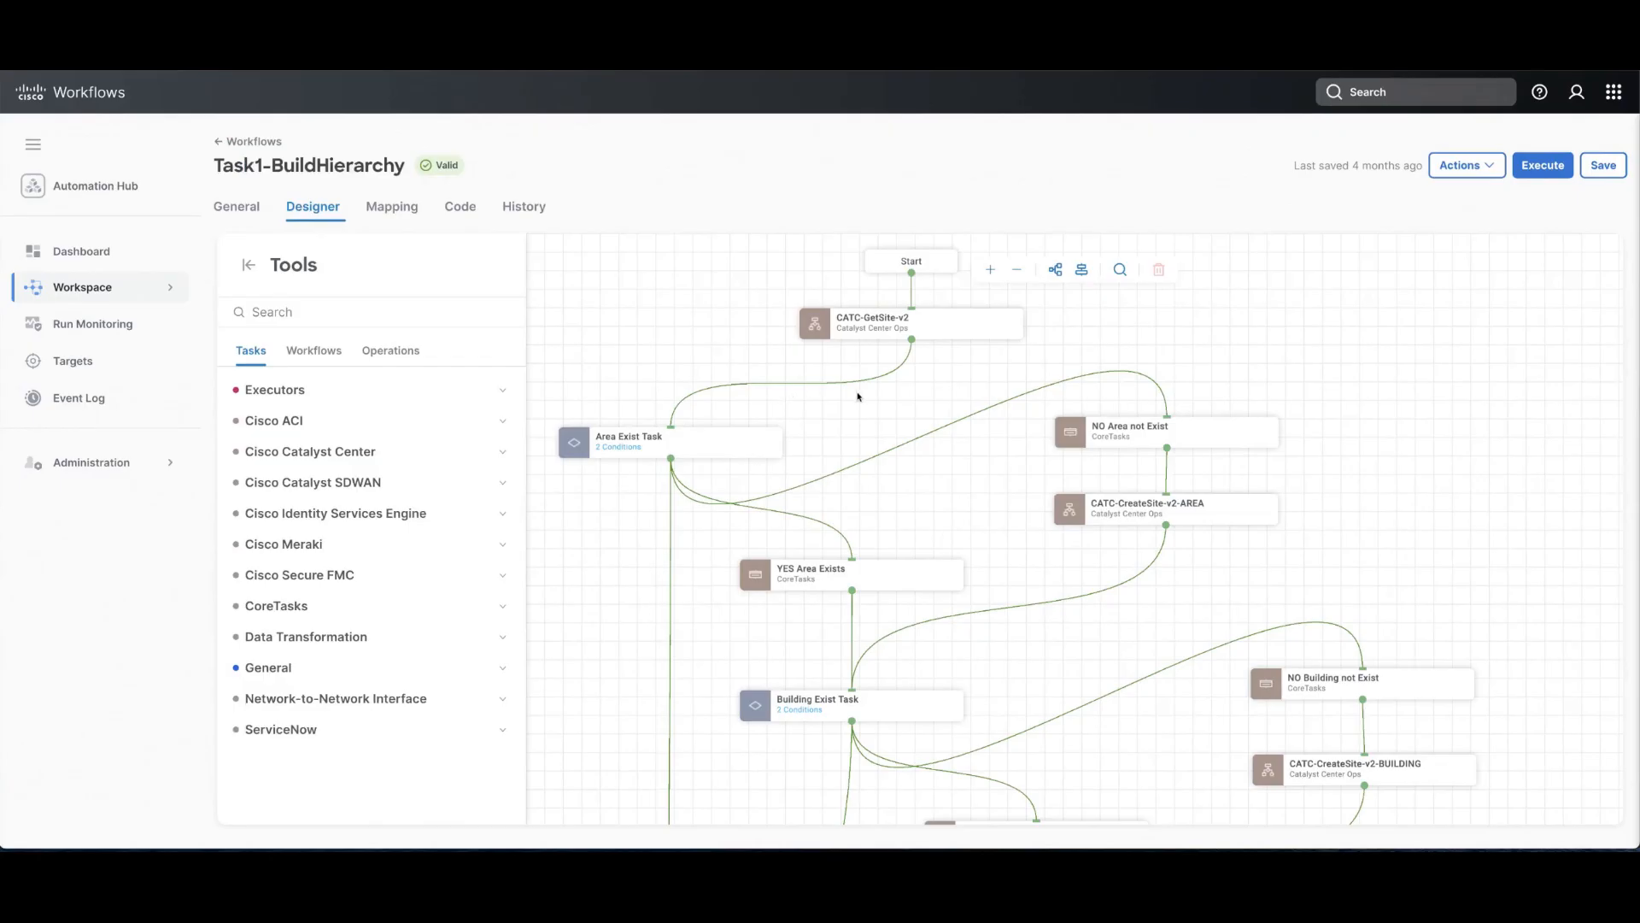
View the input mapping and the workflow variable mappings of the CATC-GetSite-v2 task.
{"action": "left_click", "coordinate": [934, 333]}
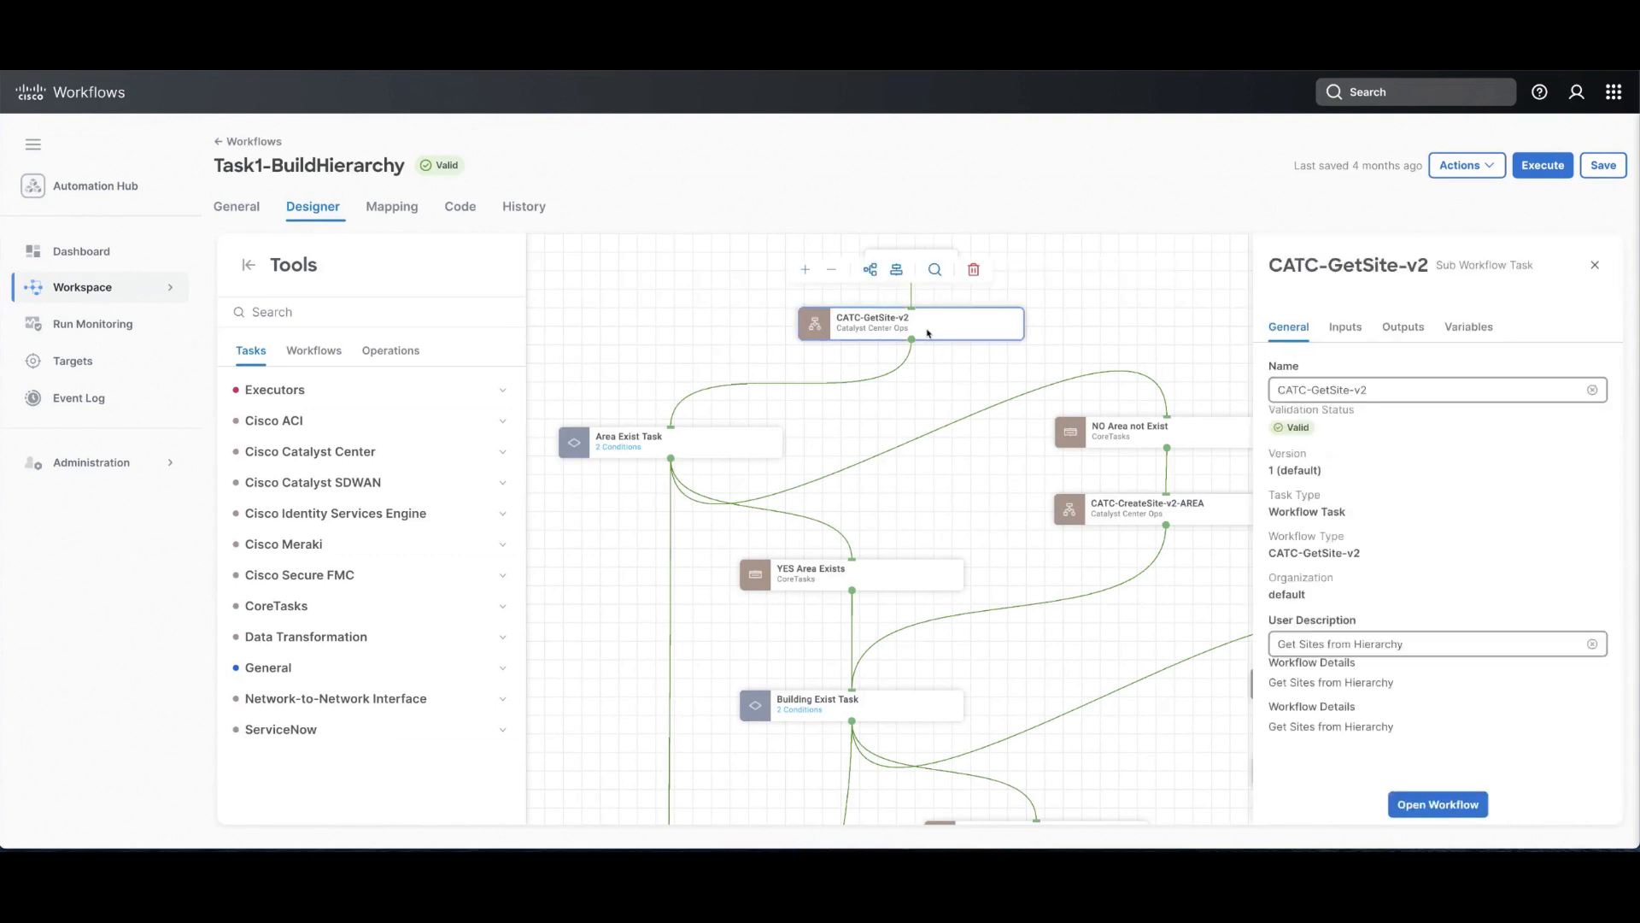
{"action": "left_click", "coordinate": [1342, 331]}
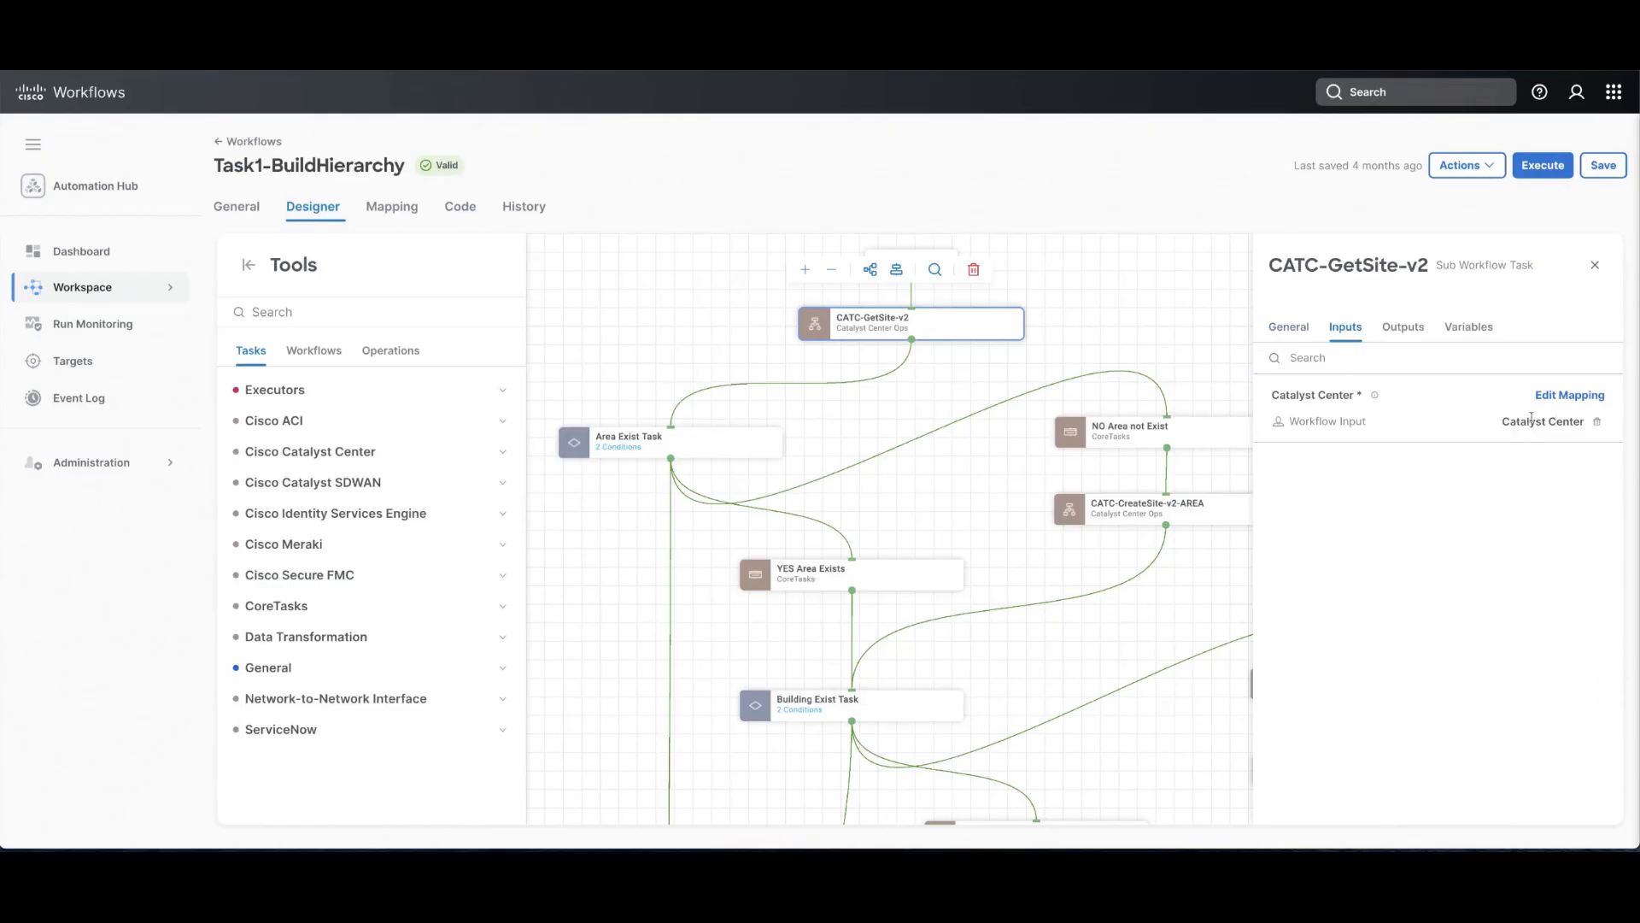
{"action": "left_click", "coordinate": [1482, 332]}
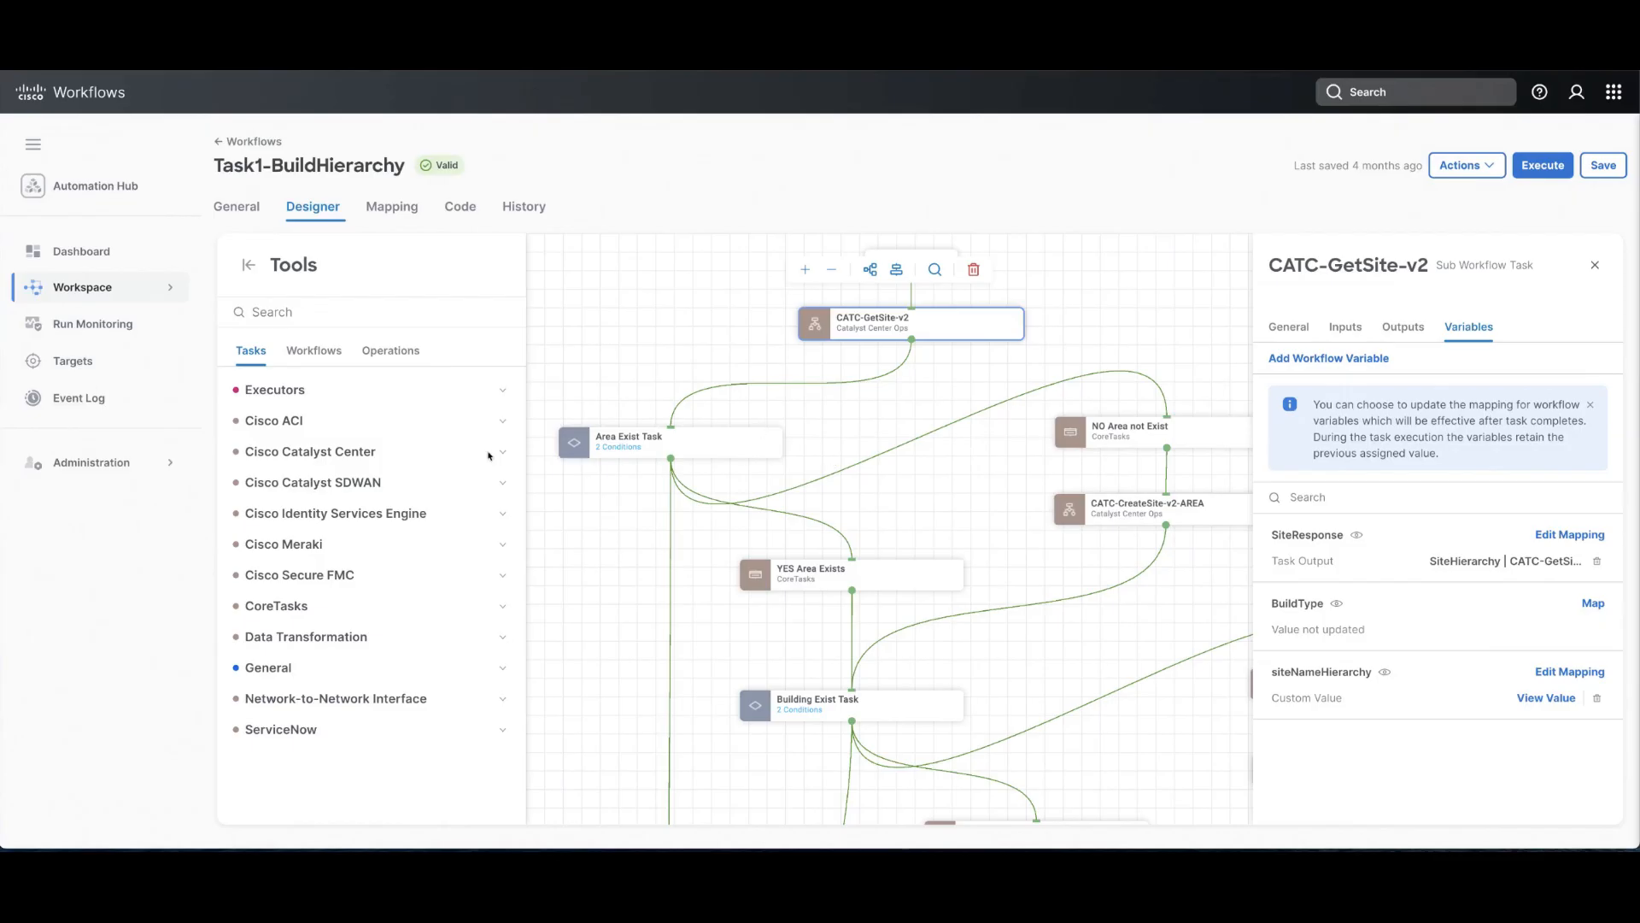
Expand CoreTasks and the JSON and Text subgroups of Data Transformation to review the tasks for processing data.
{"action": "left_click", "coordinate": [504, 610]}
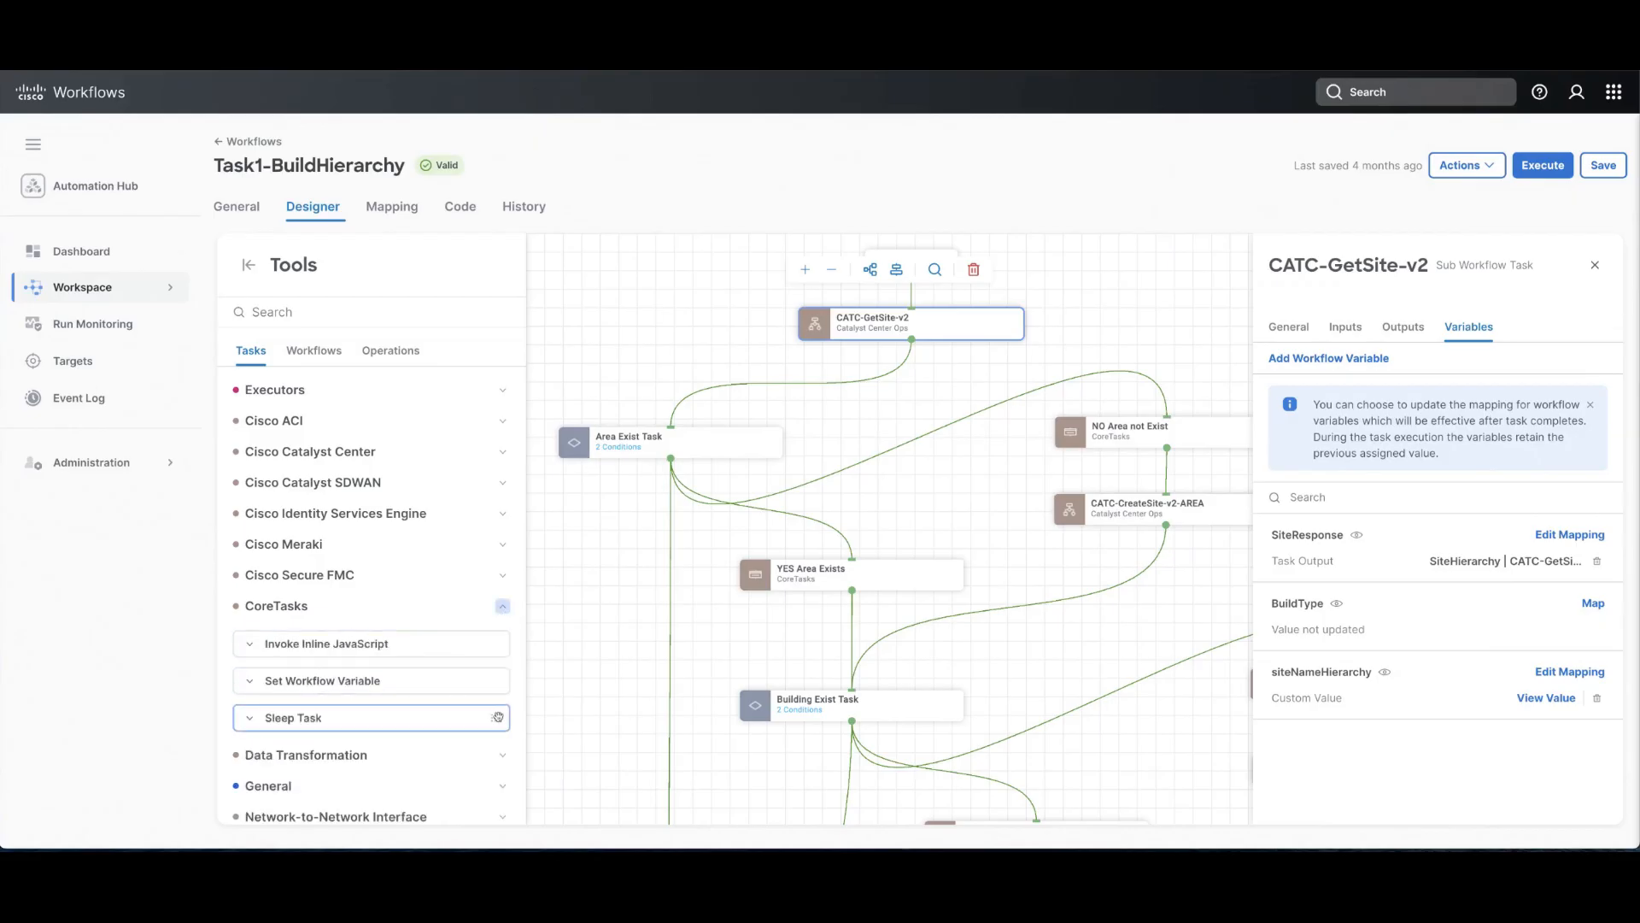
{"action": "scroll", "coordinate": [493, 737], "scroll_direction": "down", "scroll_amount": 1}
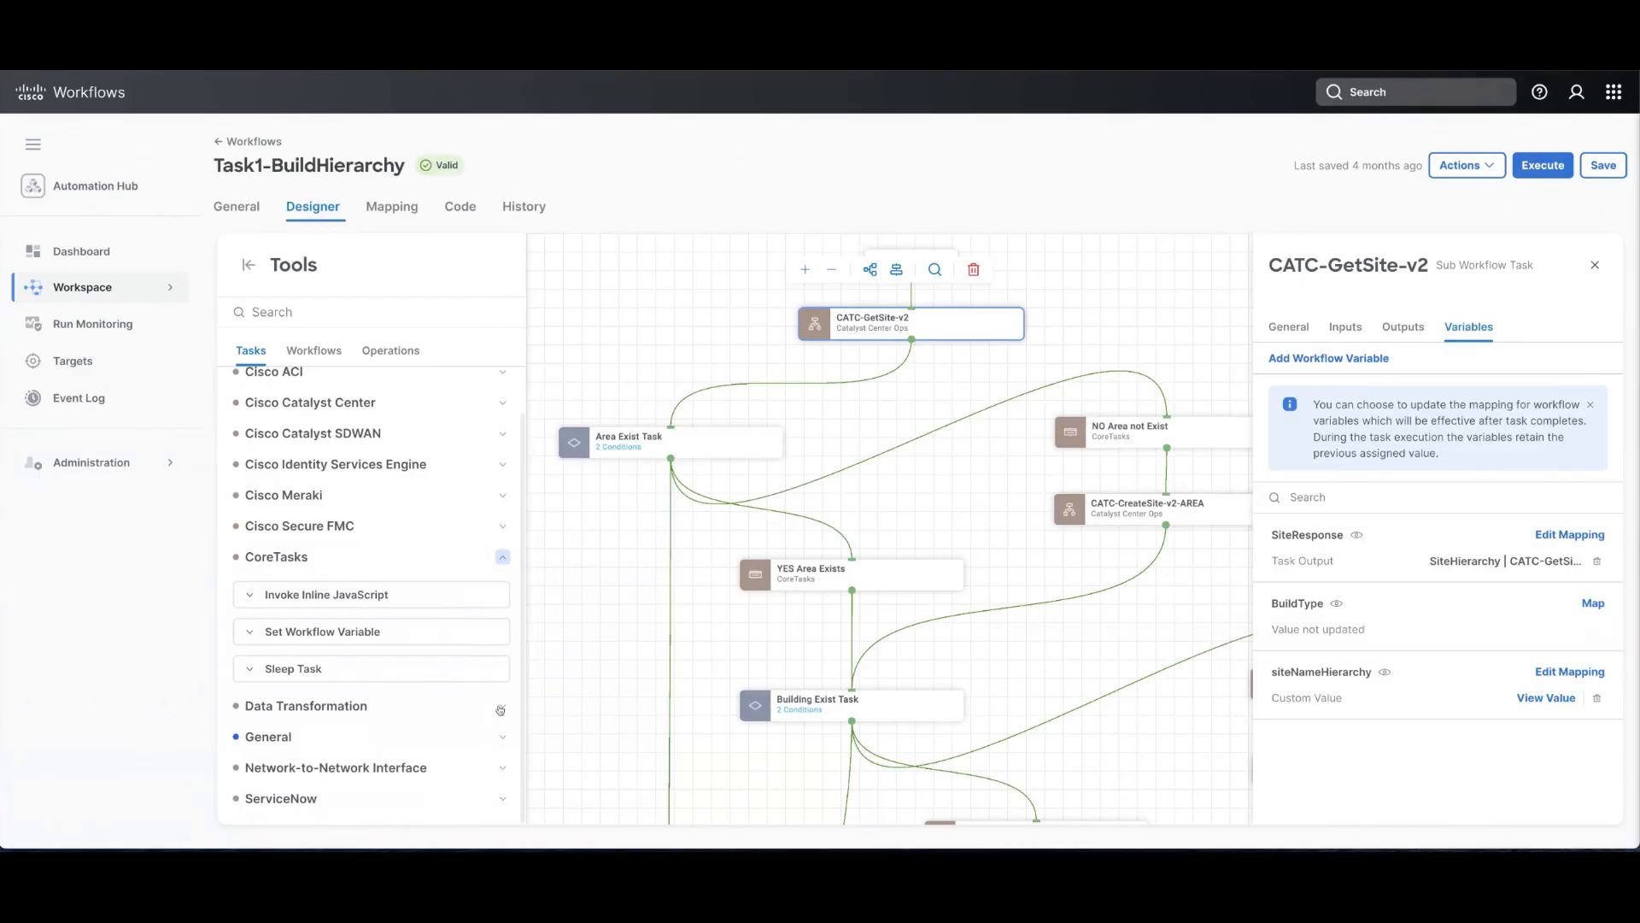
{"action": "left_click", "coordinate": [505, 707]}
{"action": "scroll", "coordinate": [491, 684], "scroll_direction": "down", "scroll_amount": 1}
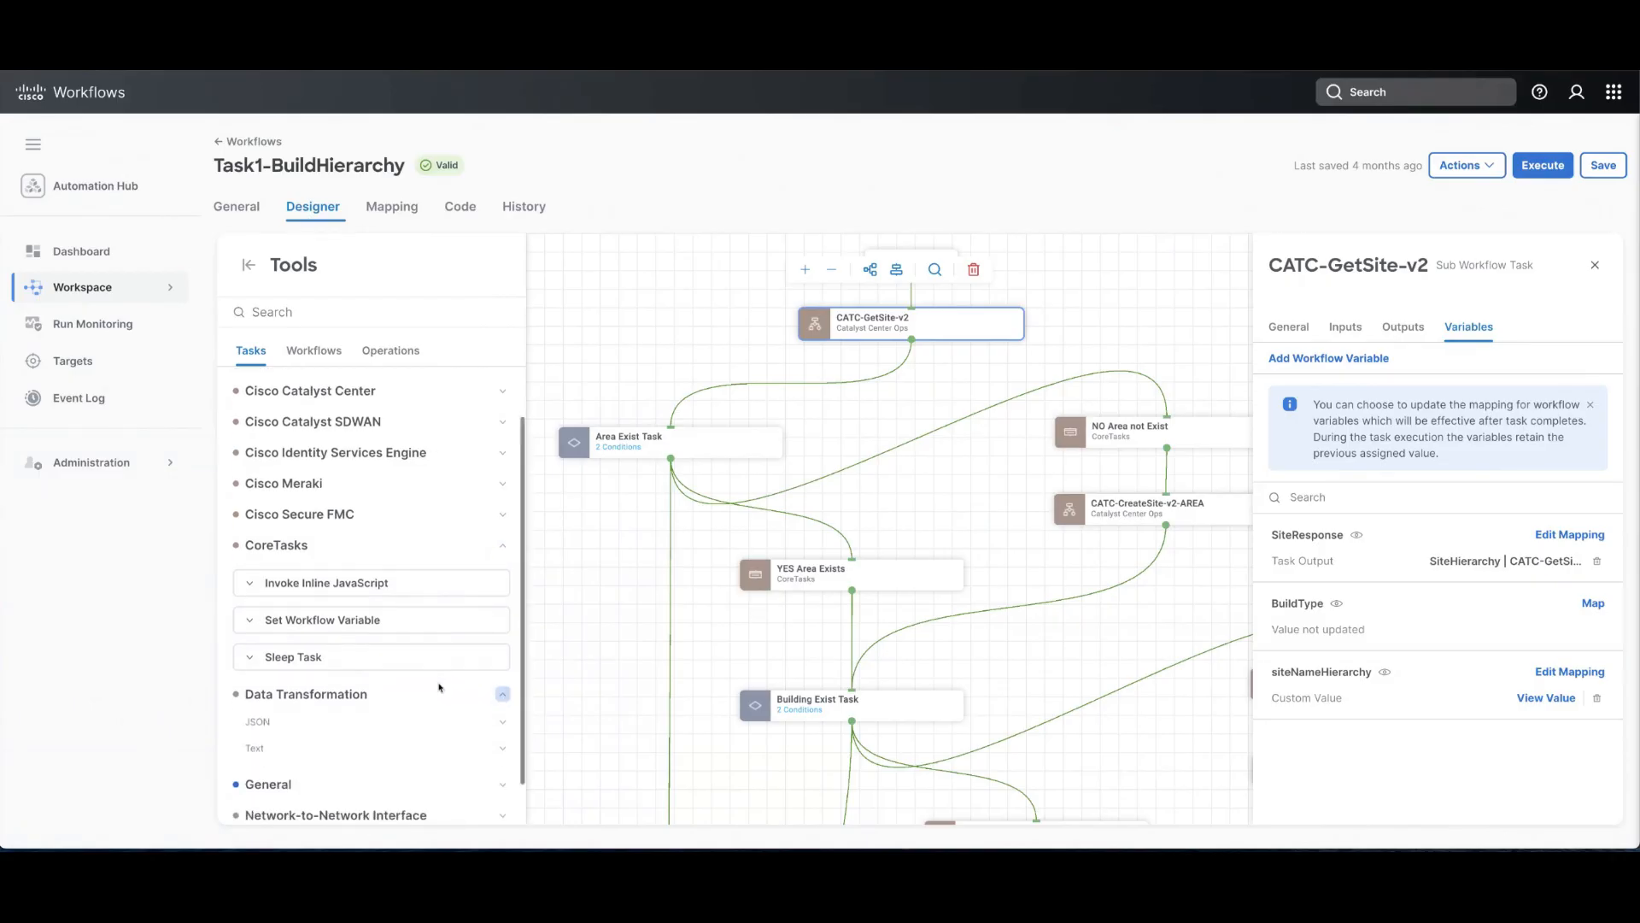
{"action": "left_click", "coordinate": [503, 674]}
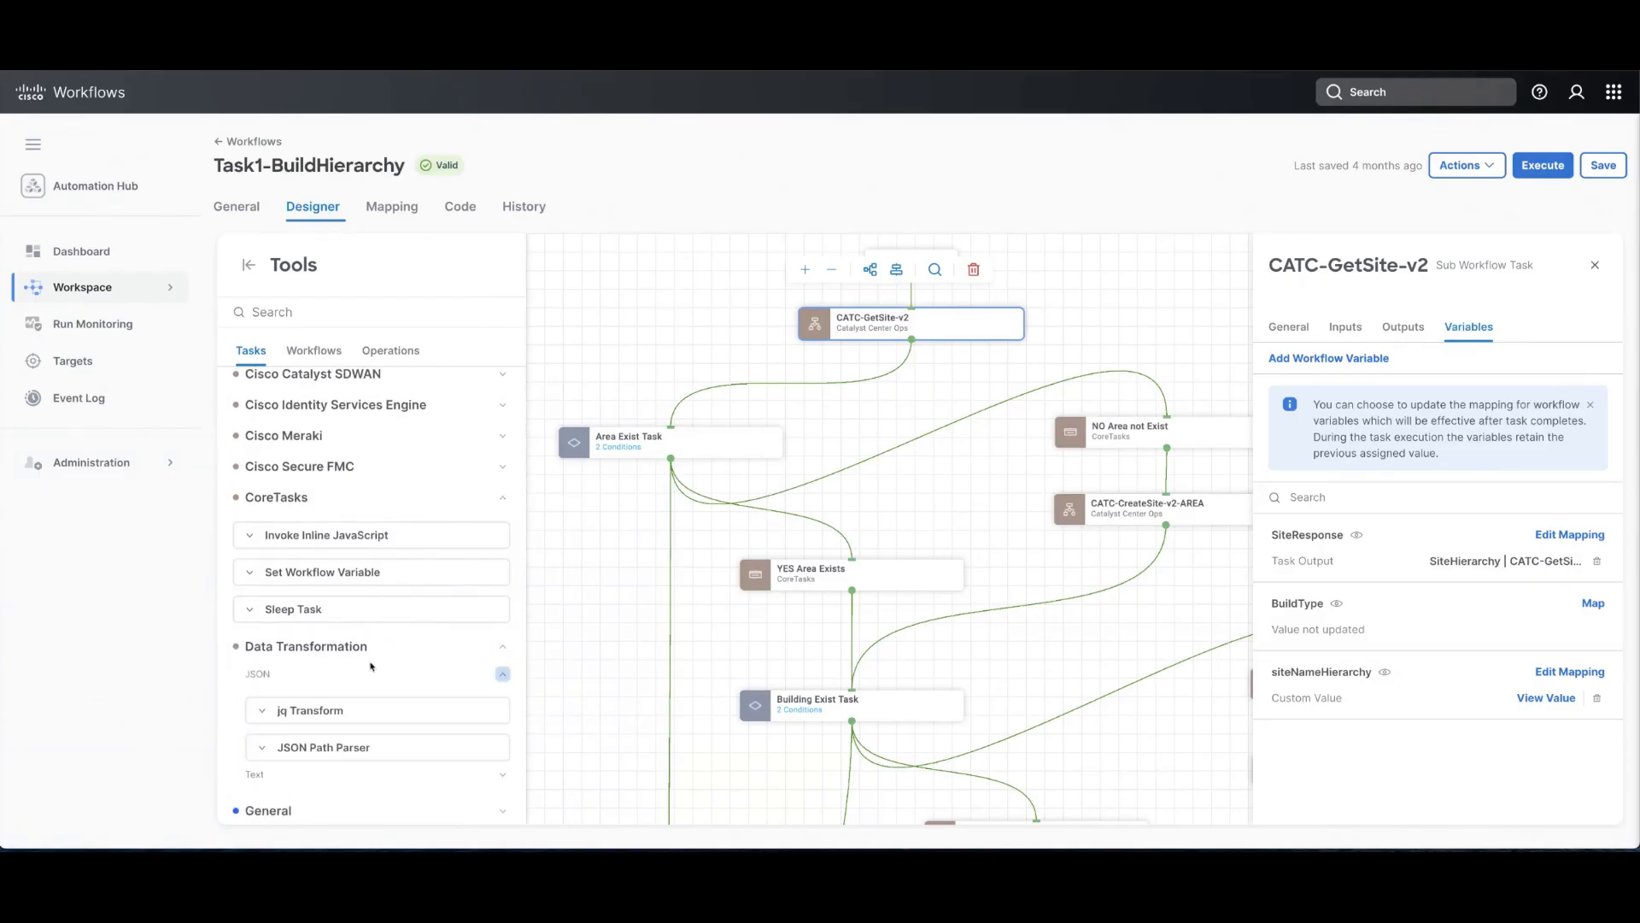
{"action": "scroll", "coordinate": [372, 666], "scroll_direction": "down", "scroll_amount": 1}
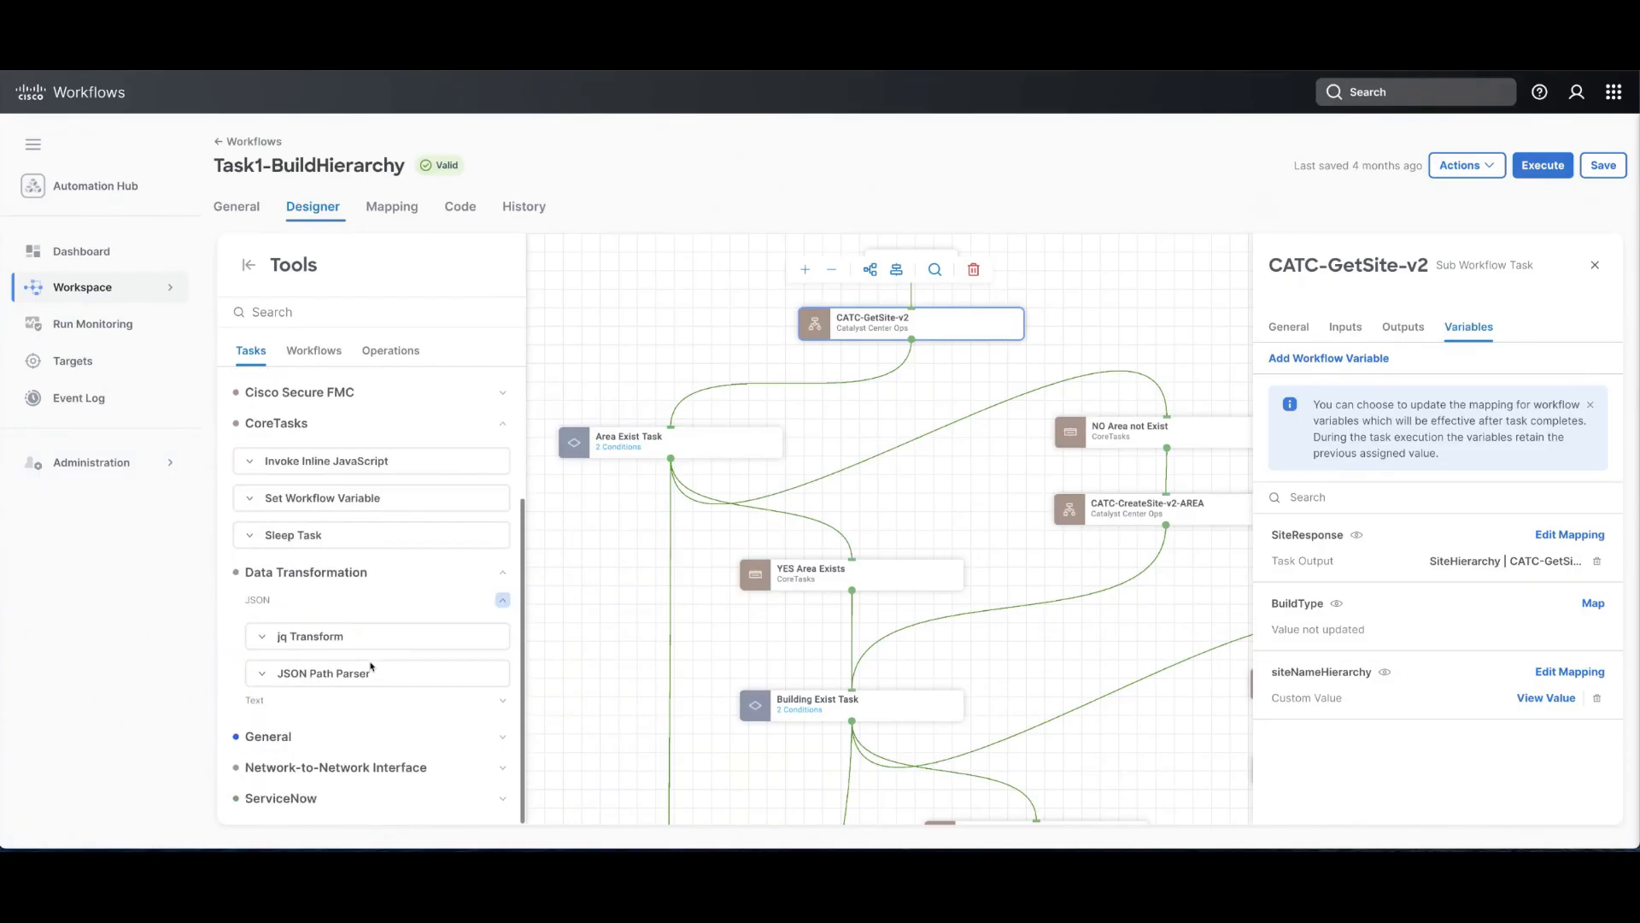
{"action": "left_click", "coordinate": [501, 702]}
{"action": "scroll", "coordinate": [402, 700], "scroll_direction": "down", "scroll_amount": 3}
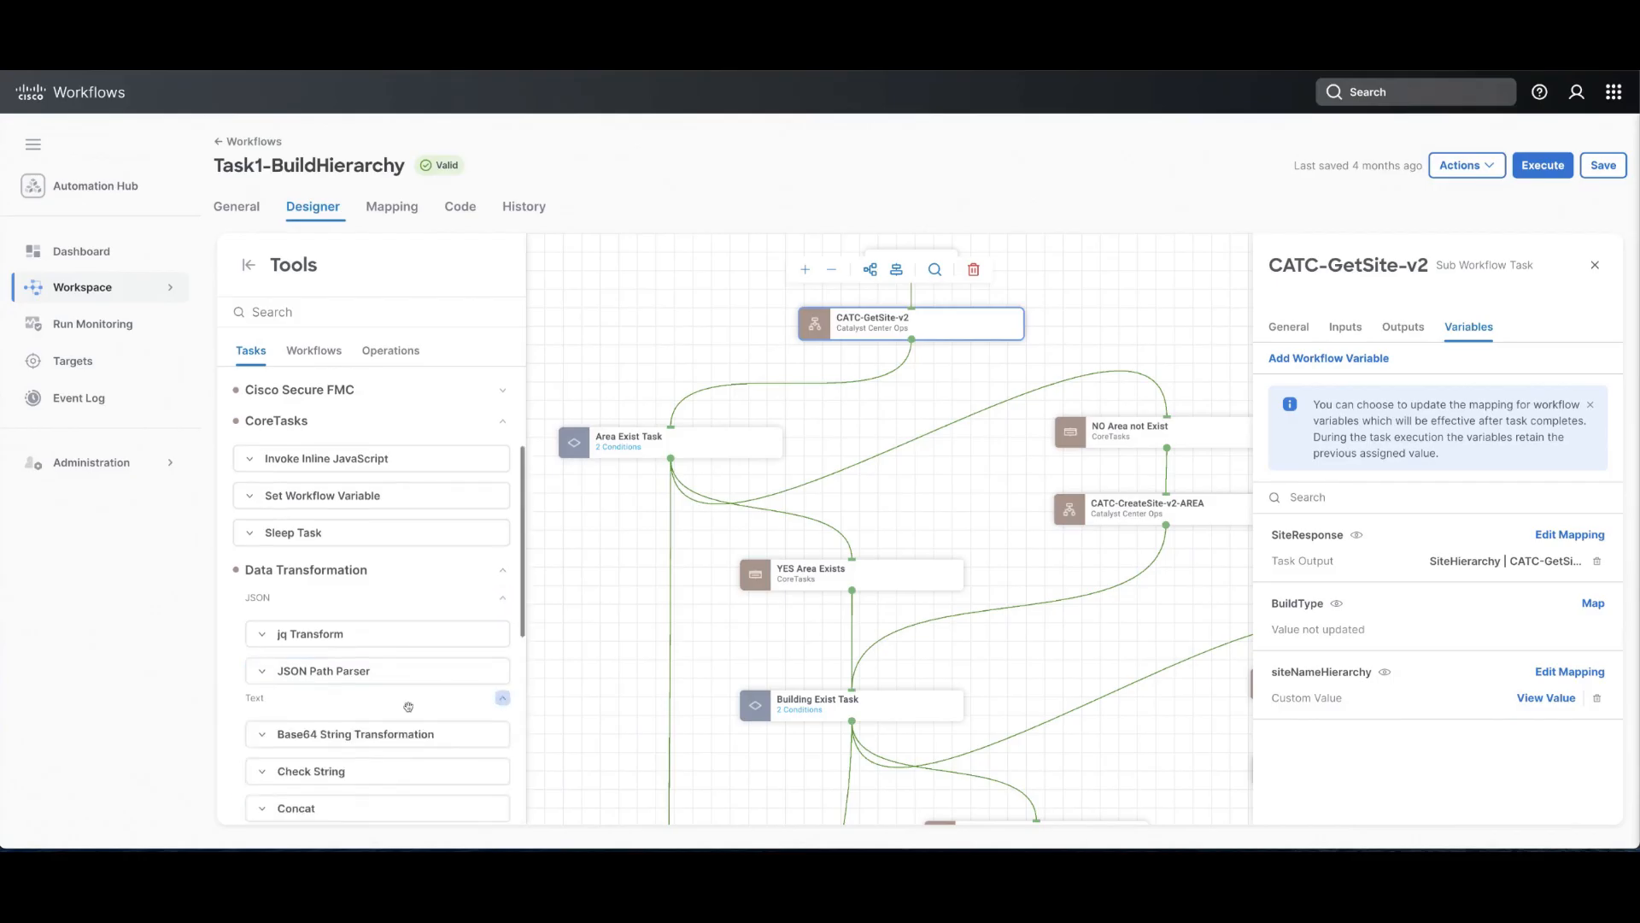
{"action": "scroll", "coordinate": [402, 700], "scroll_direction": "down", "scroll_amount": 1}
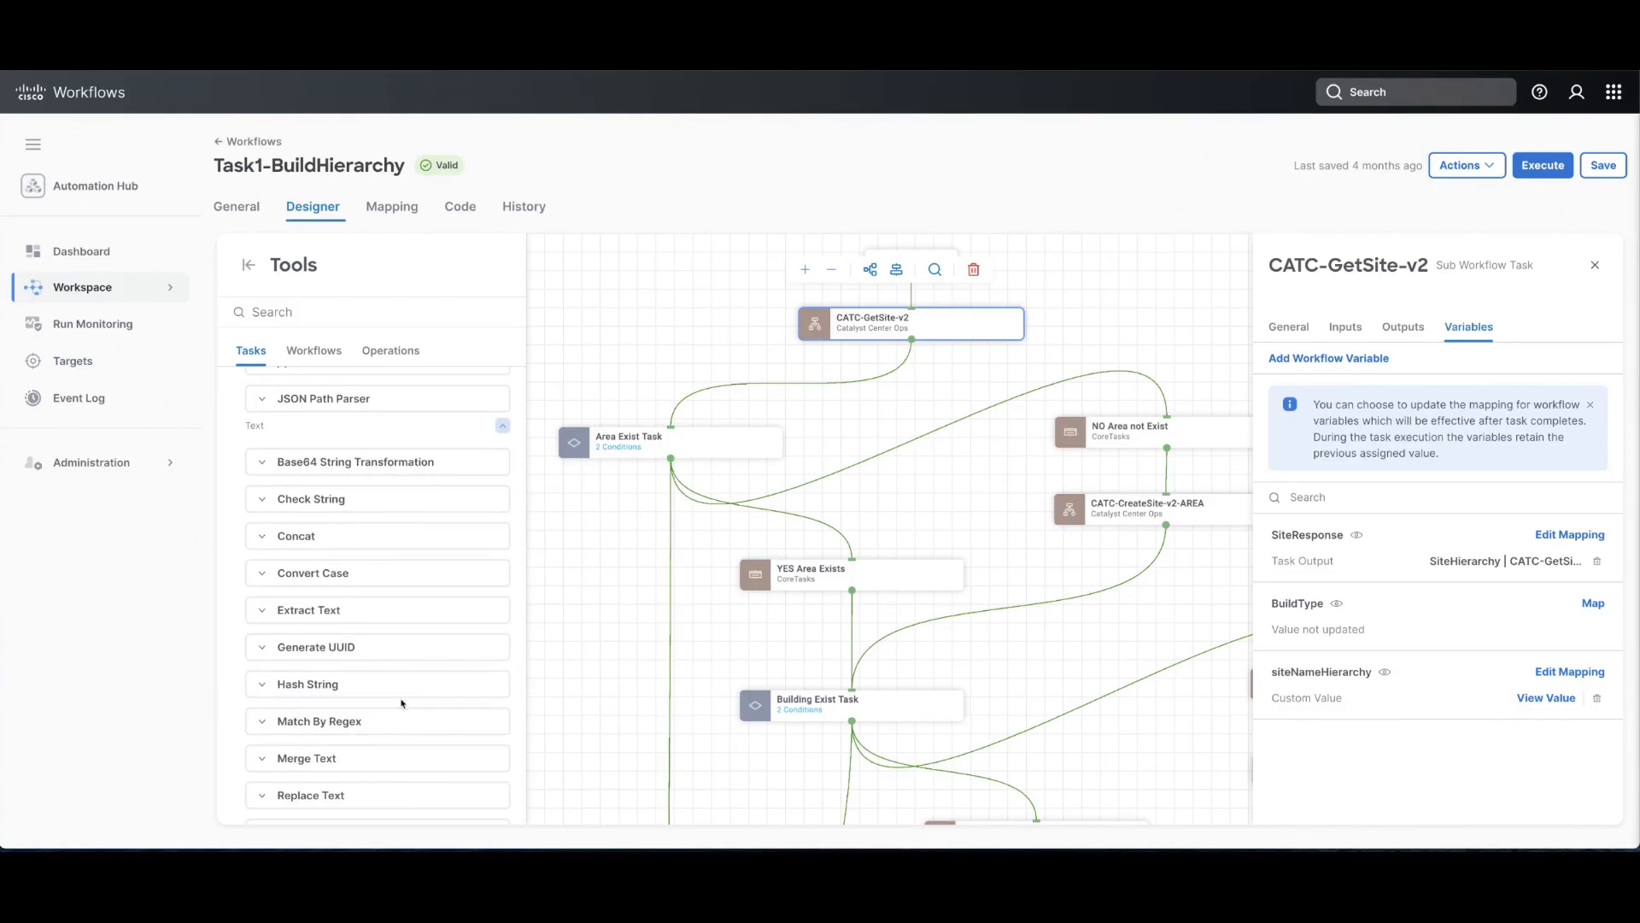
{"action": "scroll", "coordinate": [402, 702], "scroll_direction": "down", "scroll_amount": 4}
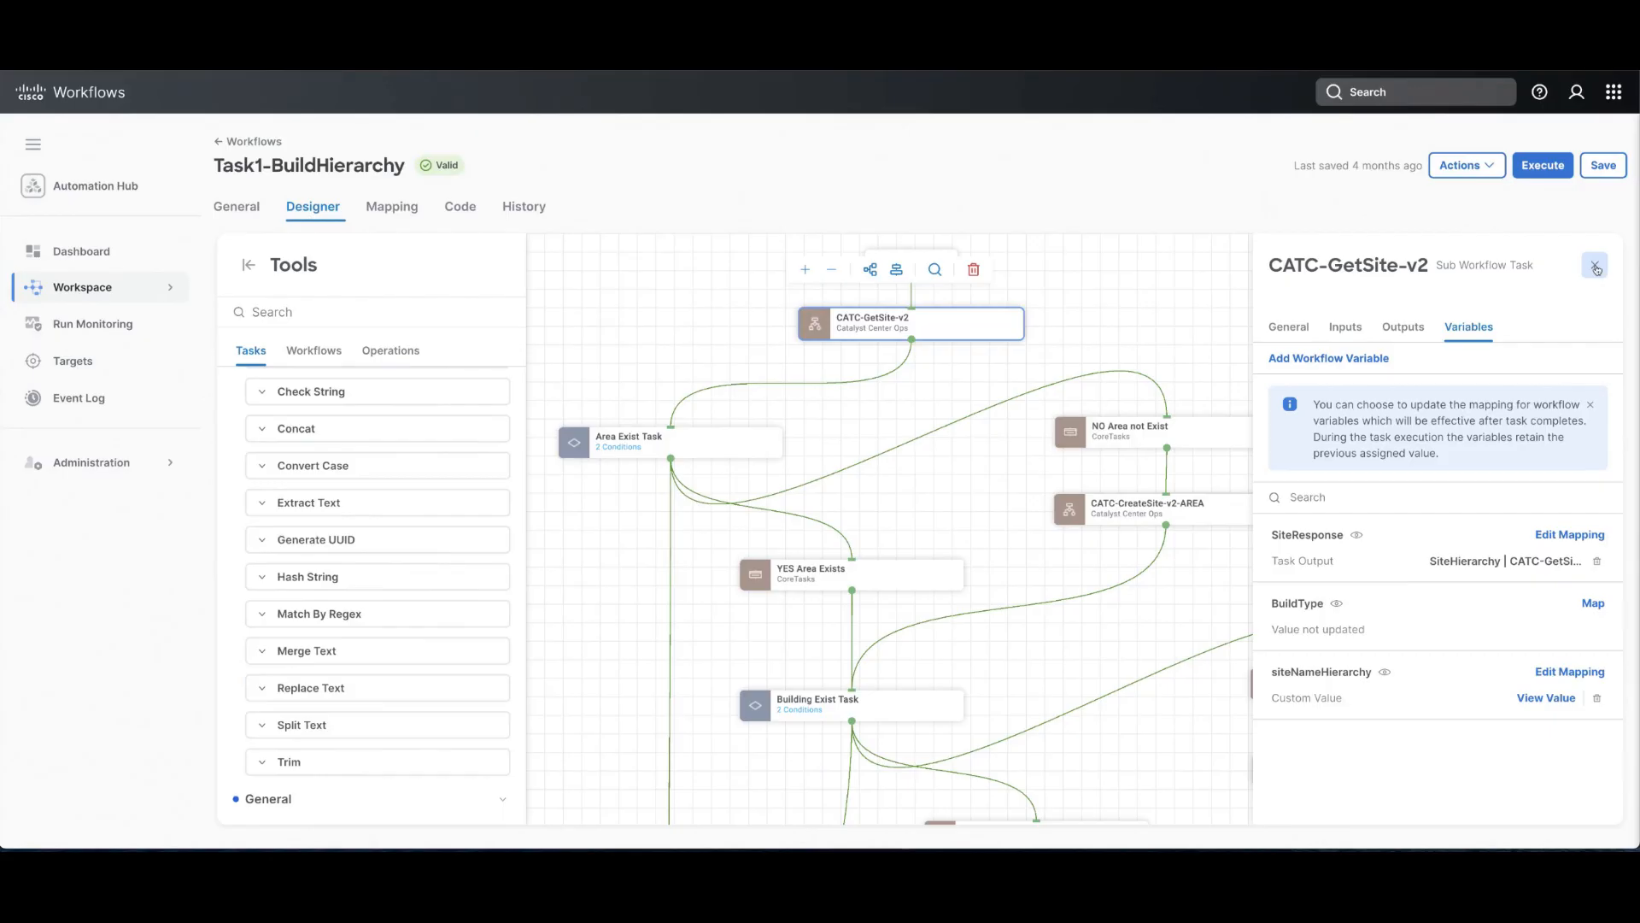
Close the CATC-GetSite-v2 details and examine the flow from the area check through the building and floor checks to CATC-GetSite-v2-RESULT.
{"action": "left_click", "coordinate": [1596, 268]}
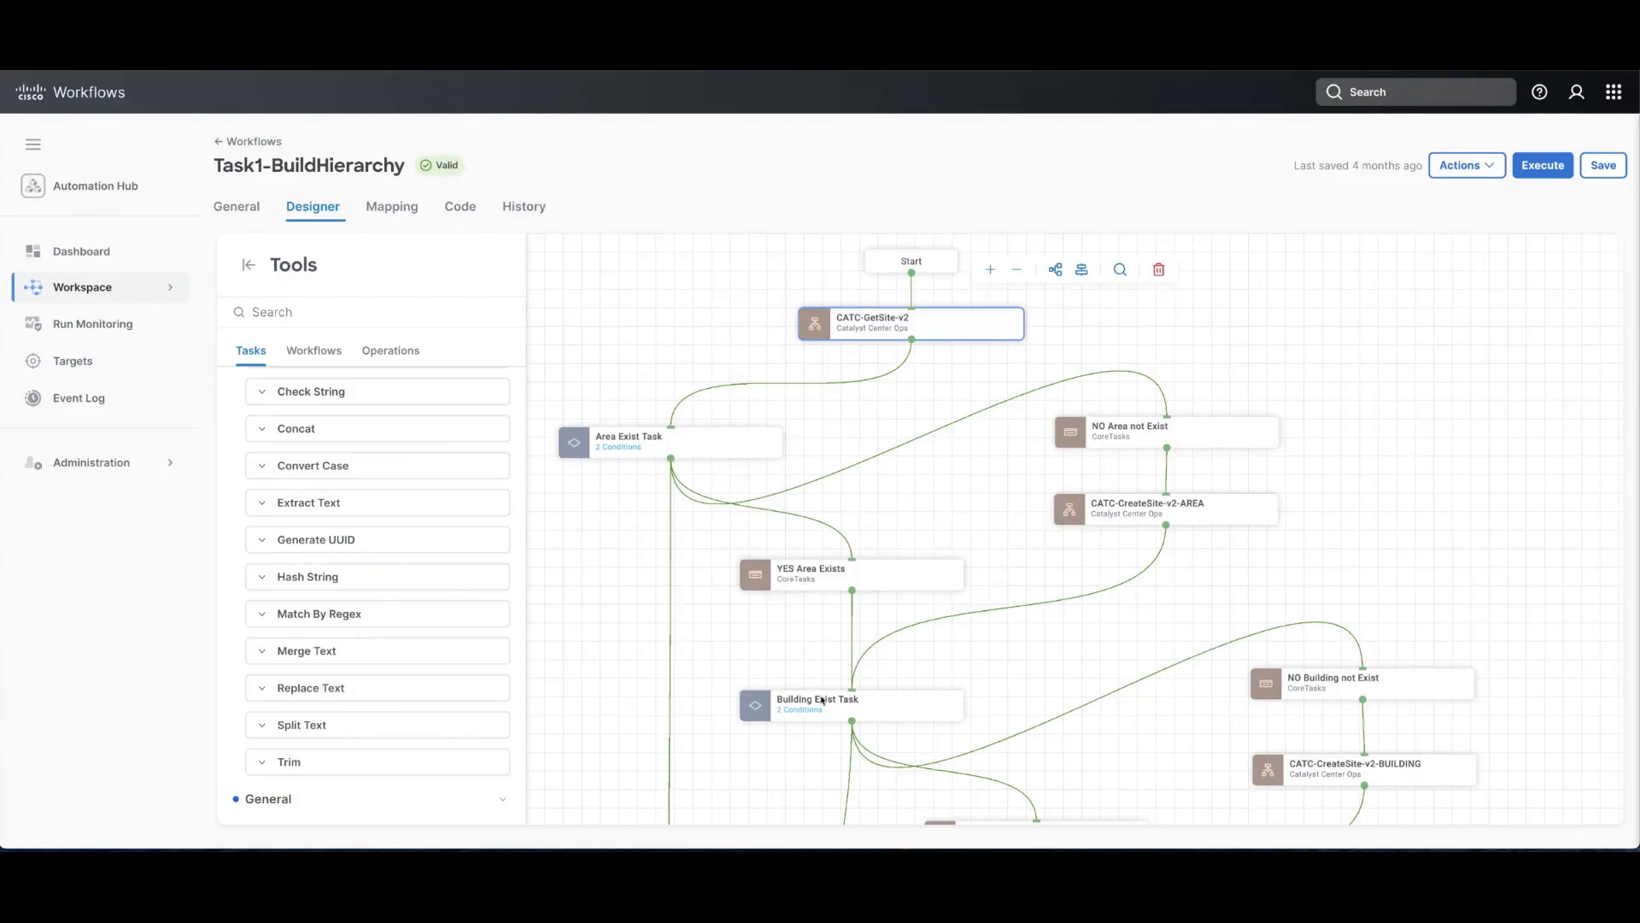
{"action": "scroll", "coordinate": [822, 701], "scroll_direction": "down", "scroll_amount": 1}
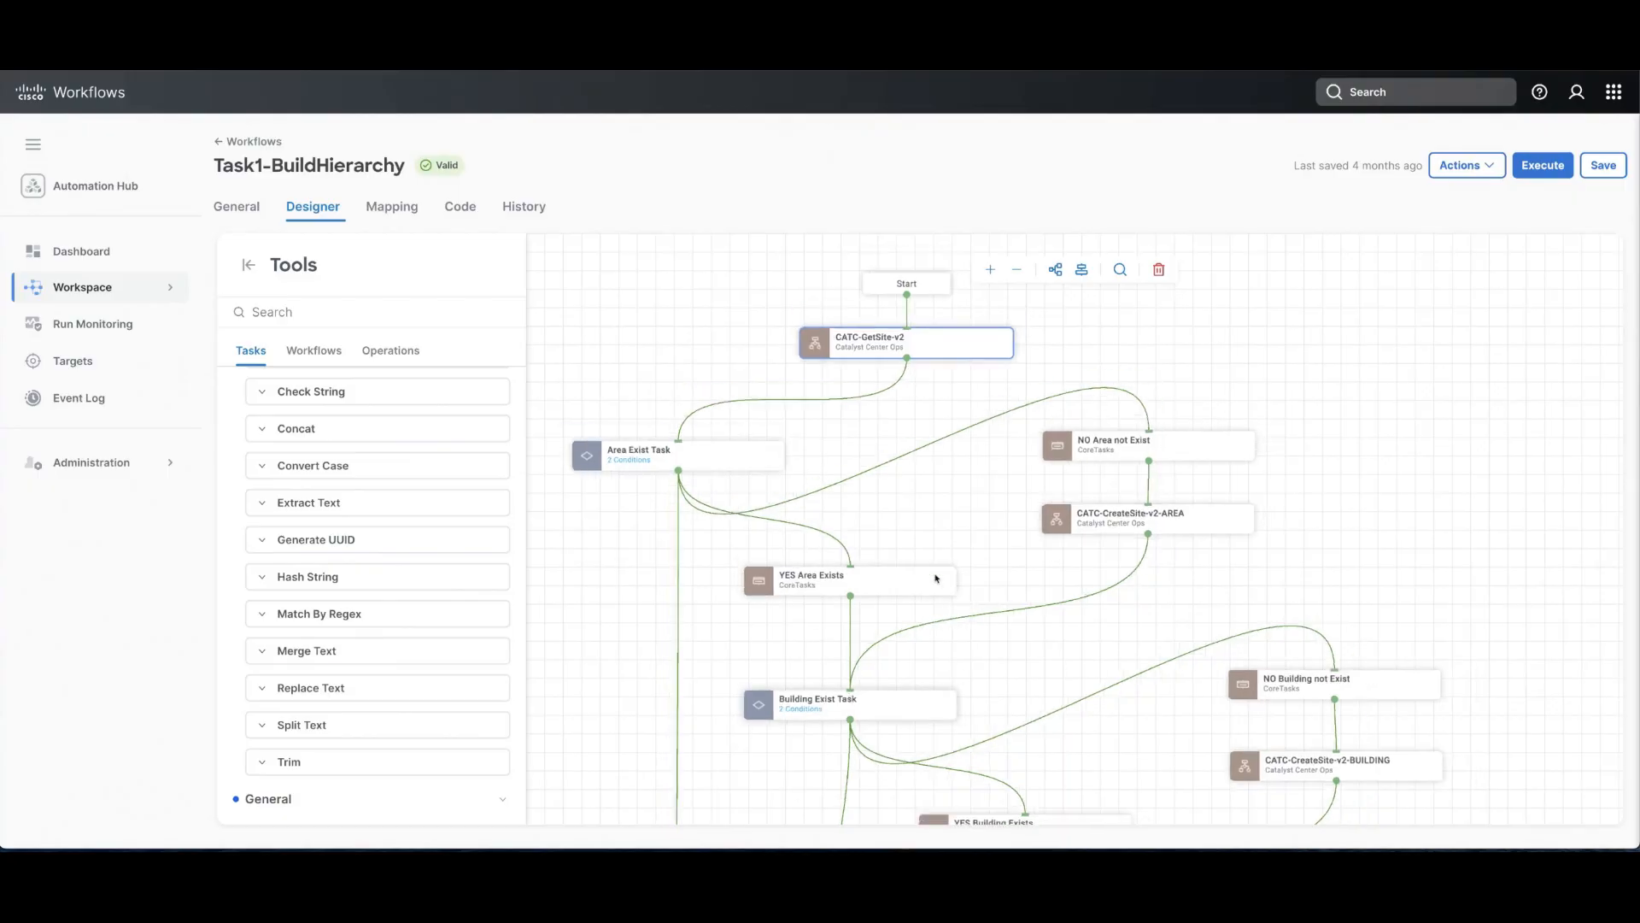
{"action": "scroll", "coordinate": [932, 547], "scroll_direction": "down", "scroll_amount": 2}
{"action": "scroll", "coordinate": [919, 498], "scroll_direction": "down", "scroll_amount": 3}
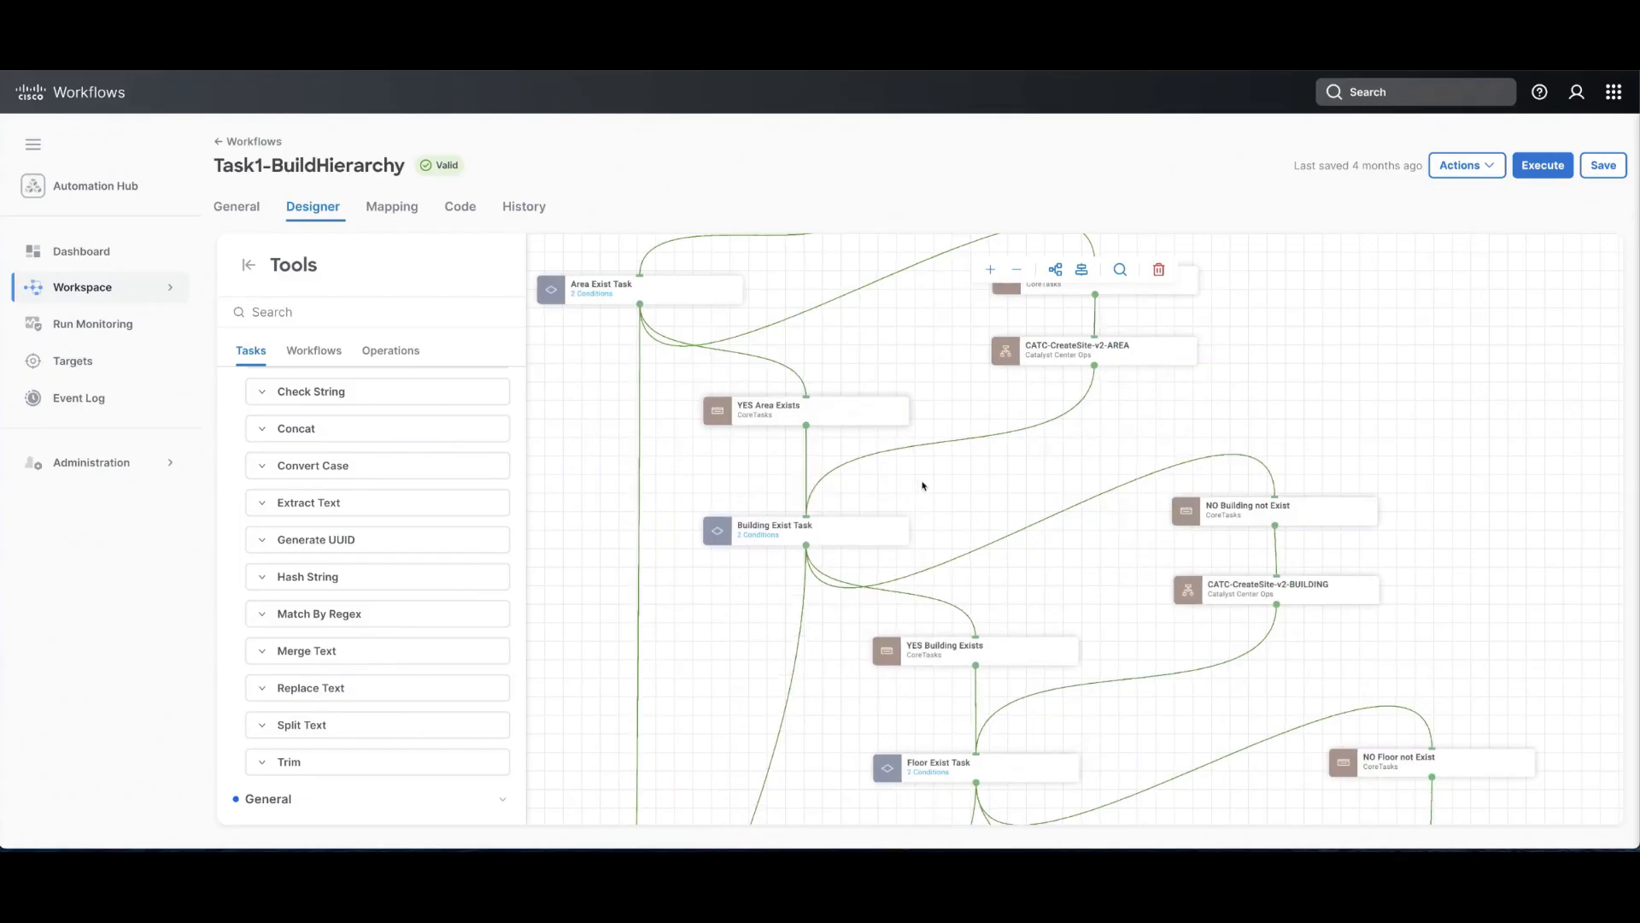
{"action": "scroll", "coordinate": [949, 556], "scroll_direction": "down", "scroll_amount": 1}
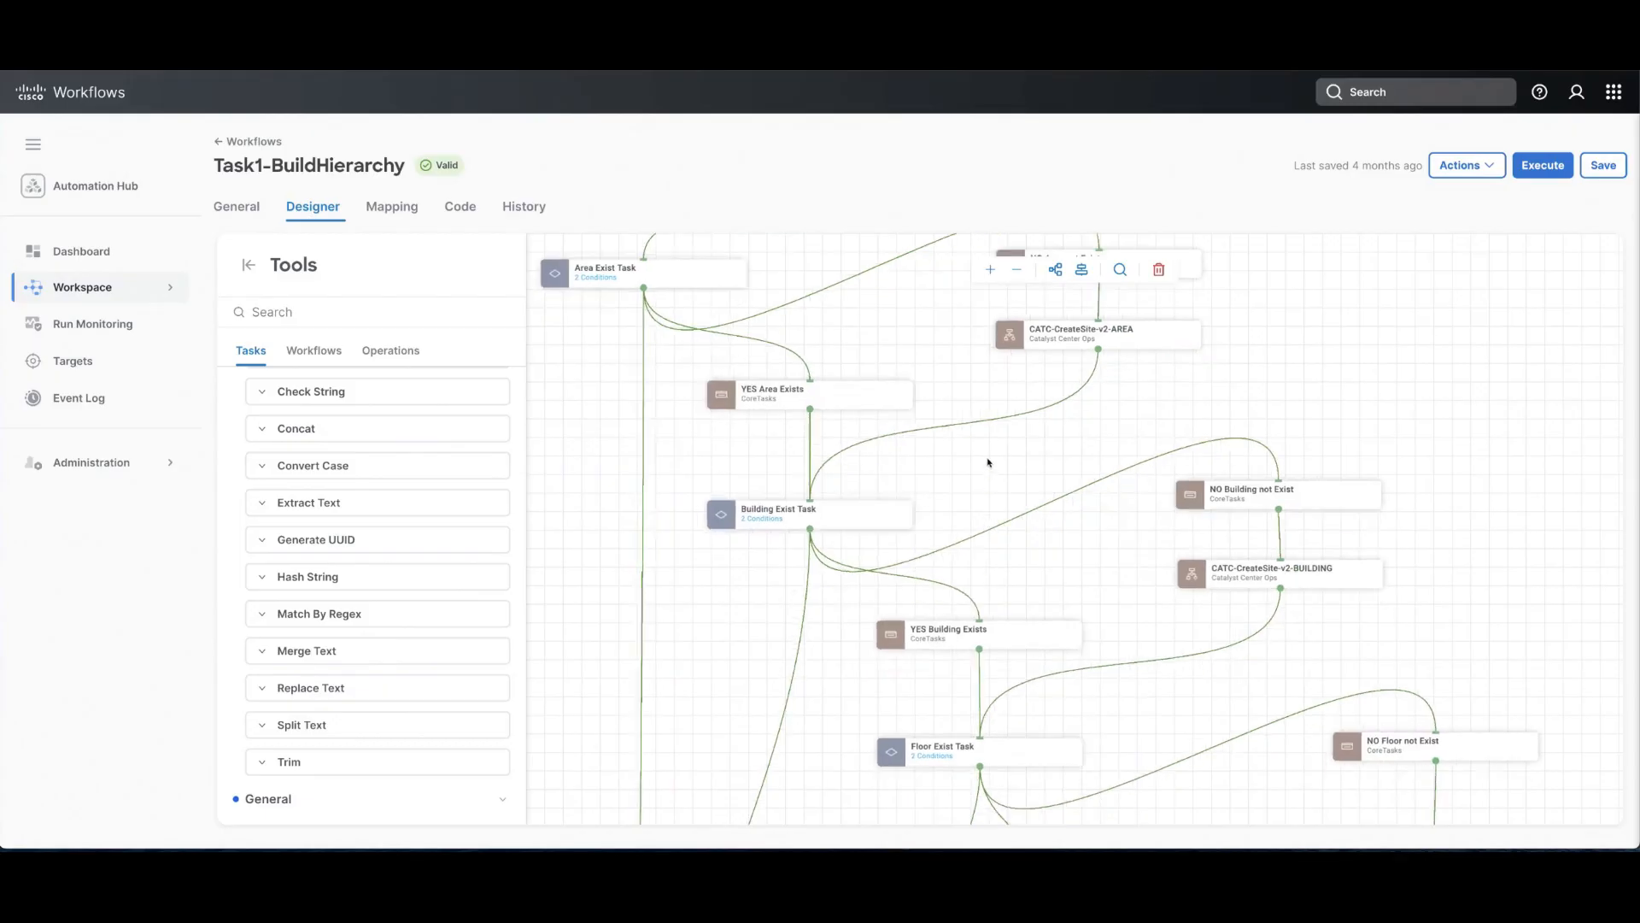
{"action": "scroll", "coordinate": [989, 466], "scroll_direction": "down", "scroll_amount": 1}
{"action": "scroll", "coordinate": [990, 467], "scroll_direction": "down", "scroll_amount": 3}
{"action": "scroll", "coordinate": [989, 467], "scroll_direction": "up", "scroll_amount": 1}
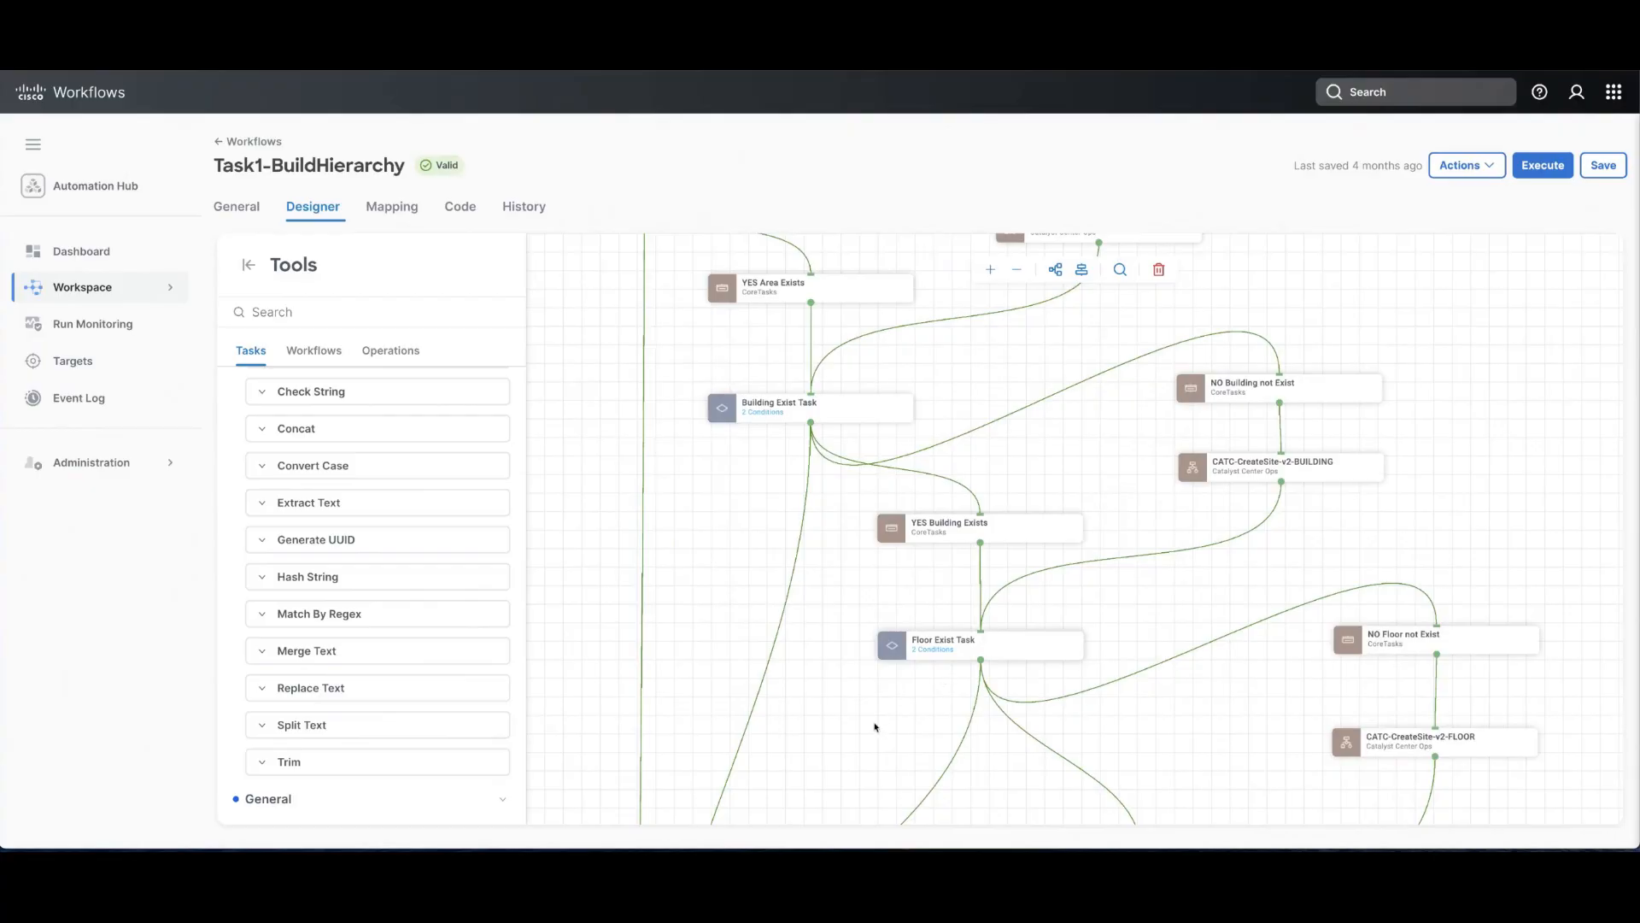
{"action": "scroll", "coordinate": [880, 598], "scroll_direction": "down", "scroll_amount": 3}
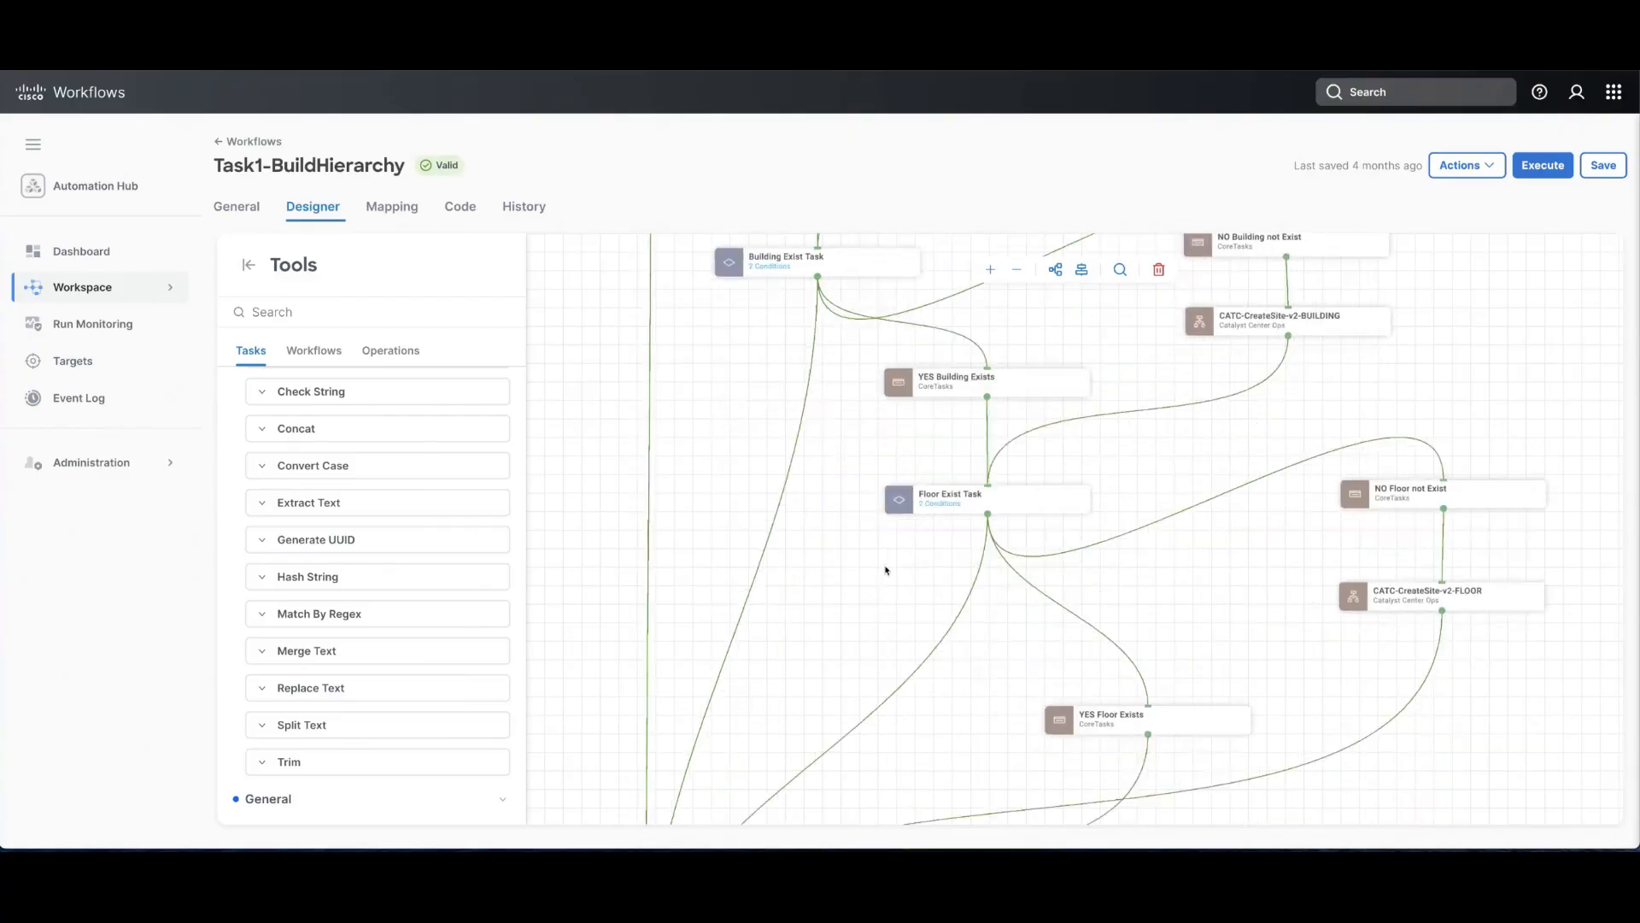
{"action": "scroll", "coordinate": [891, 559], "scroll_direction": "down", "scroll_amount": 1}
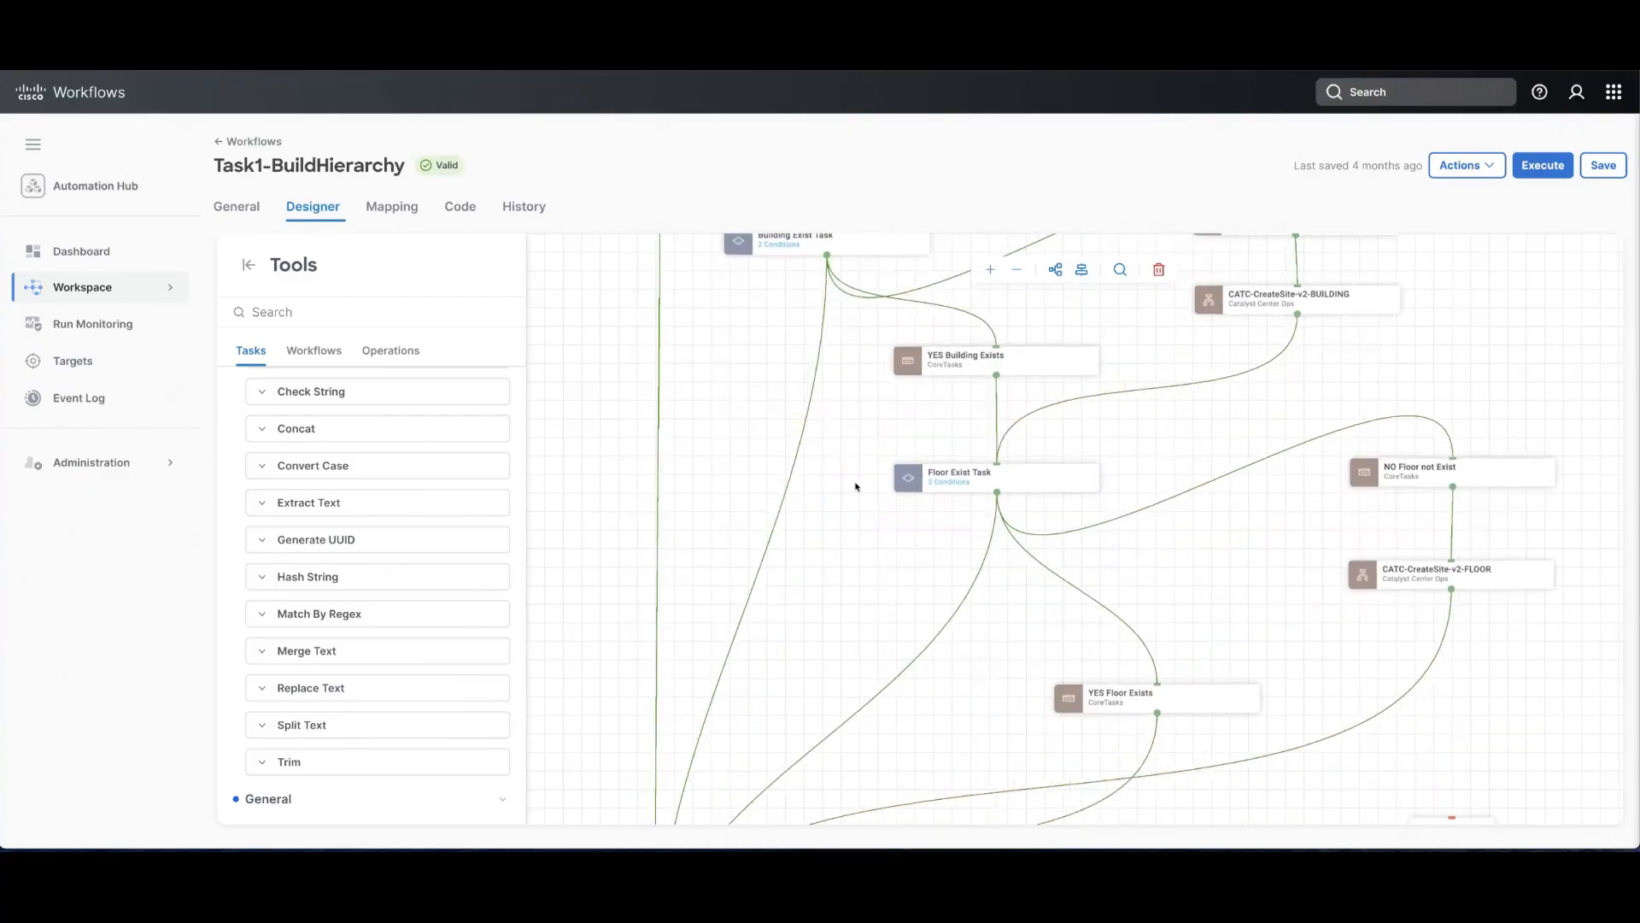
{"action": "scroll", "coordinate": [859, 462], "scroll_direction": "down", "scroll_amount": 3}
{"action": "scroll", "coordinate": [861, 447], "scroll_direction": "down", "scroll_amount": 1}
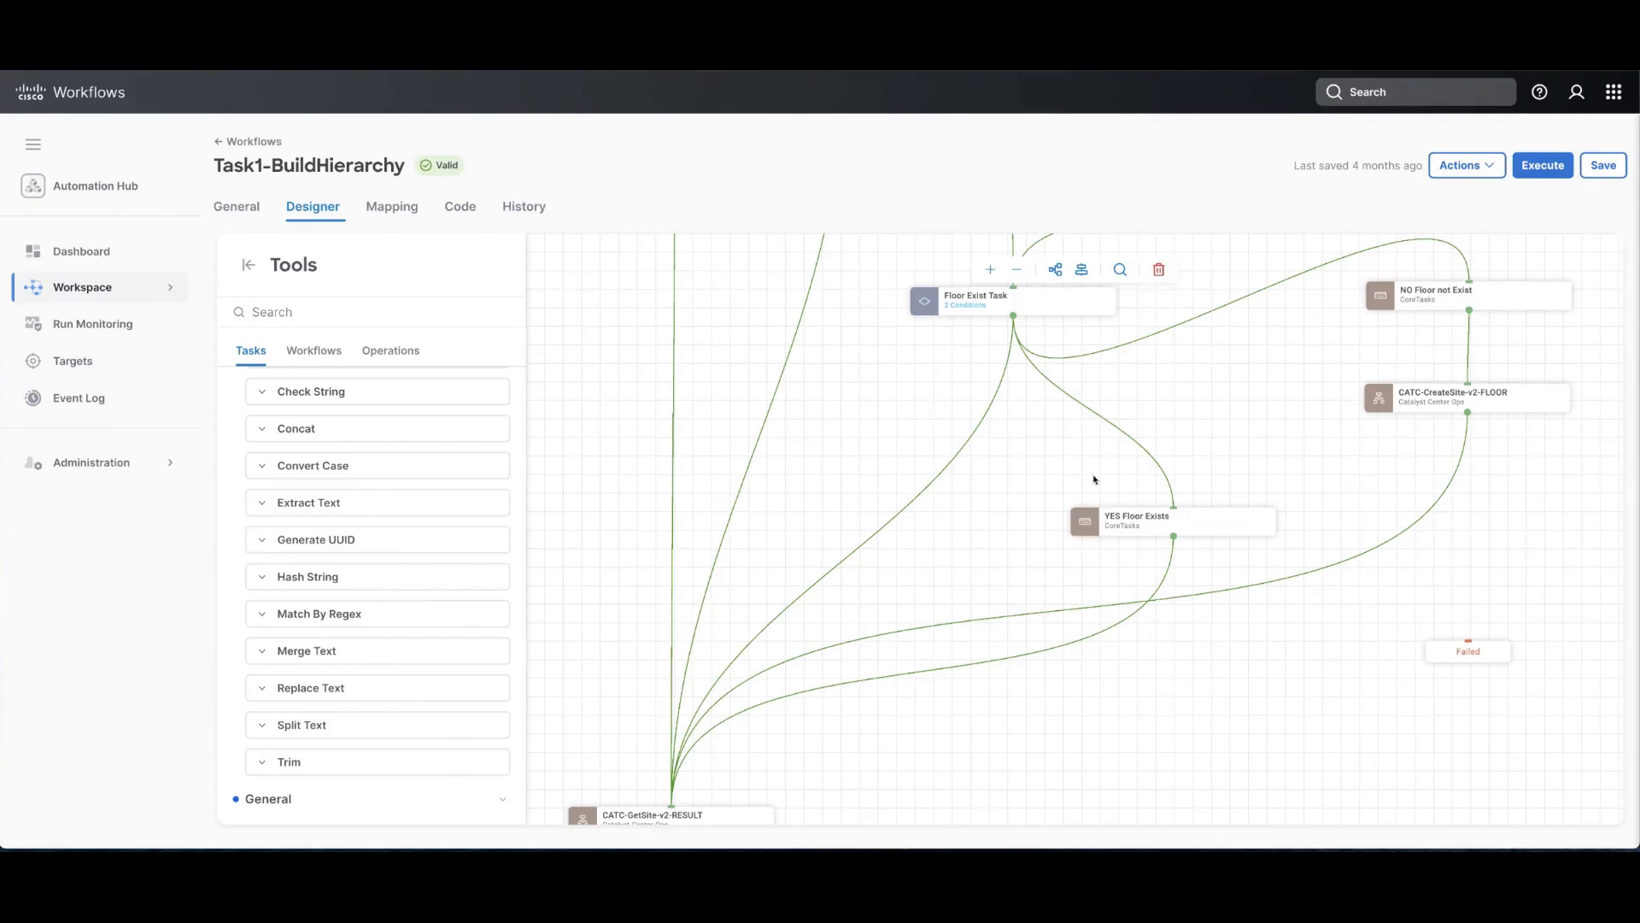
View the details of the CATC-CreateSite-v2-FLOOR task, and review the workflow inputs in the general settings of Task1-BuildHierarchy.
{"action": "left_click", "coordinate": [1401, 406]}
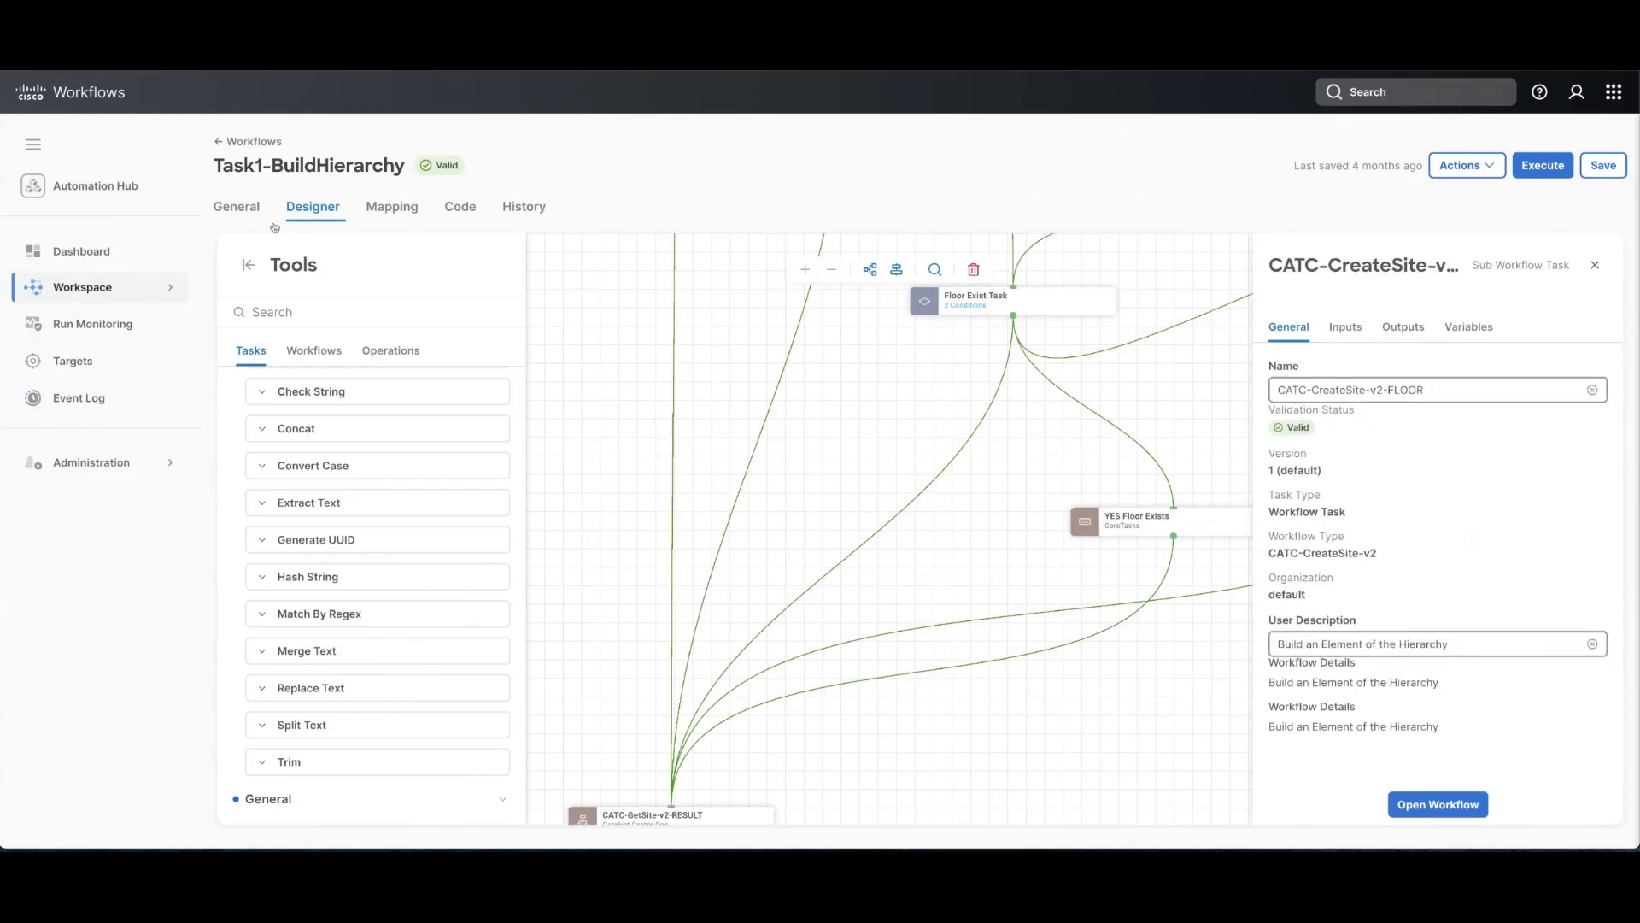
{"action": "left_click", "coordinate": [237, 208]}
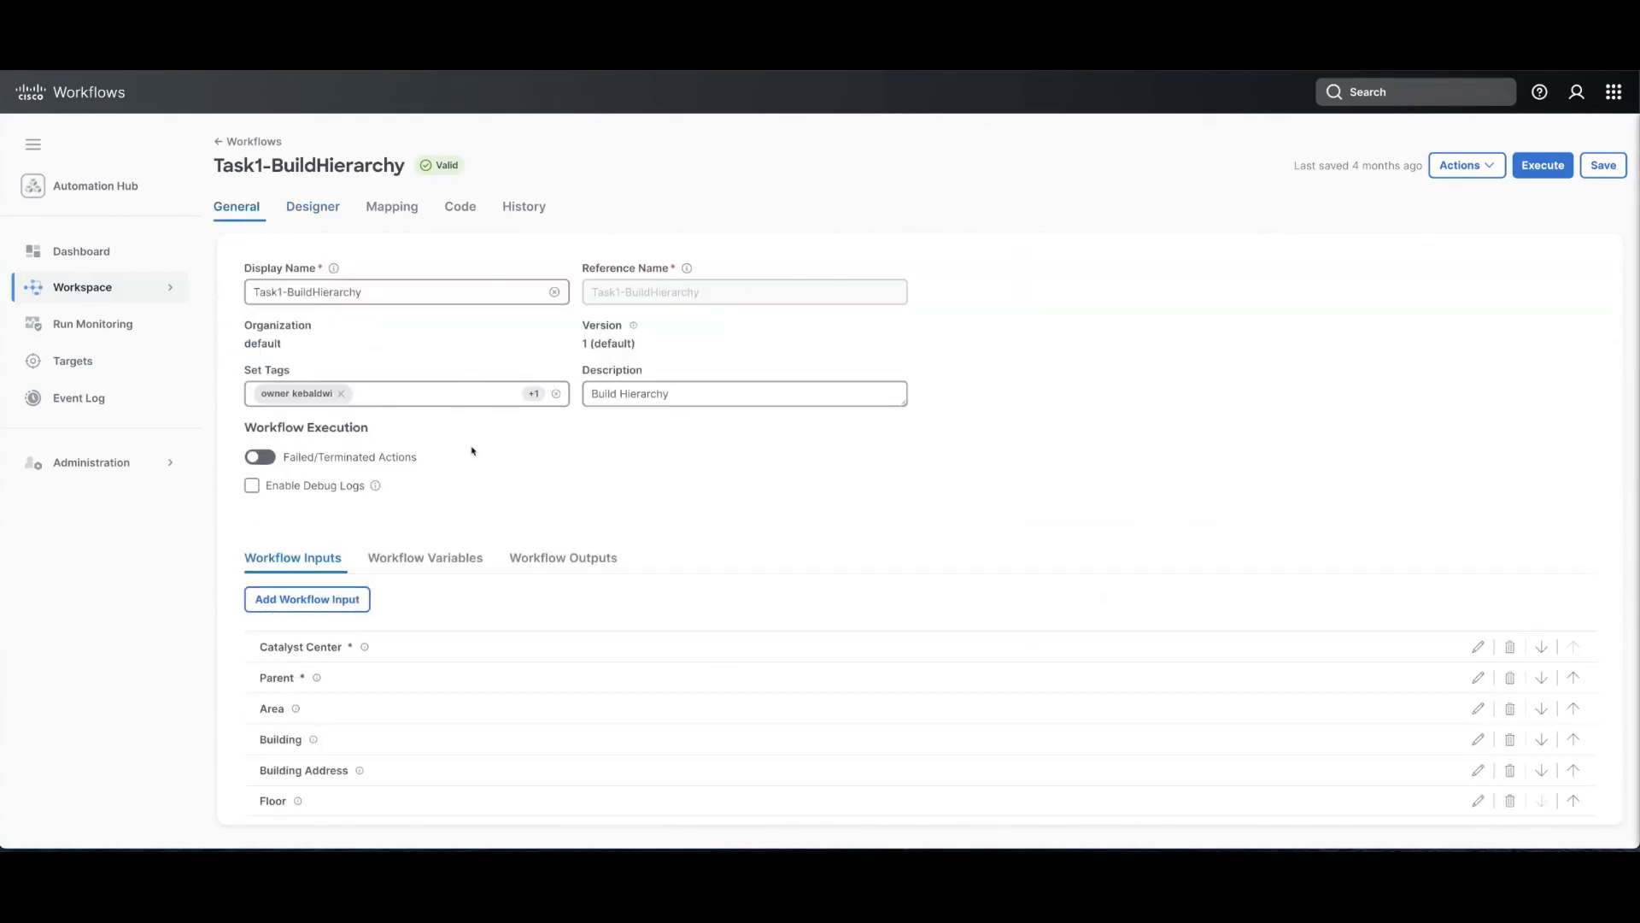
{"action": "scroll", "coordinate": [540, 577], "scroll_direction": "down", "scroll_amount": 2}
{"action": "scroll", "coordinate": [540, 577], "scroll_direction": "down", "scroll_amount": 2}
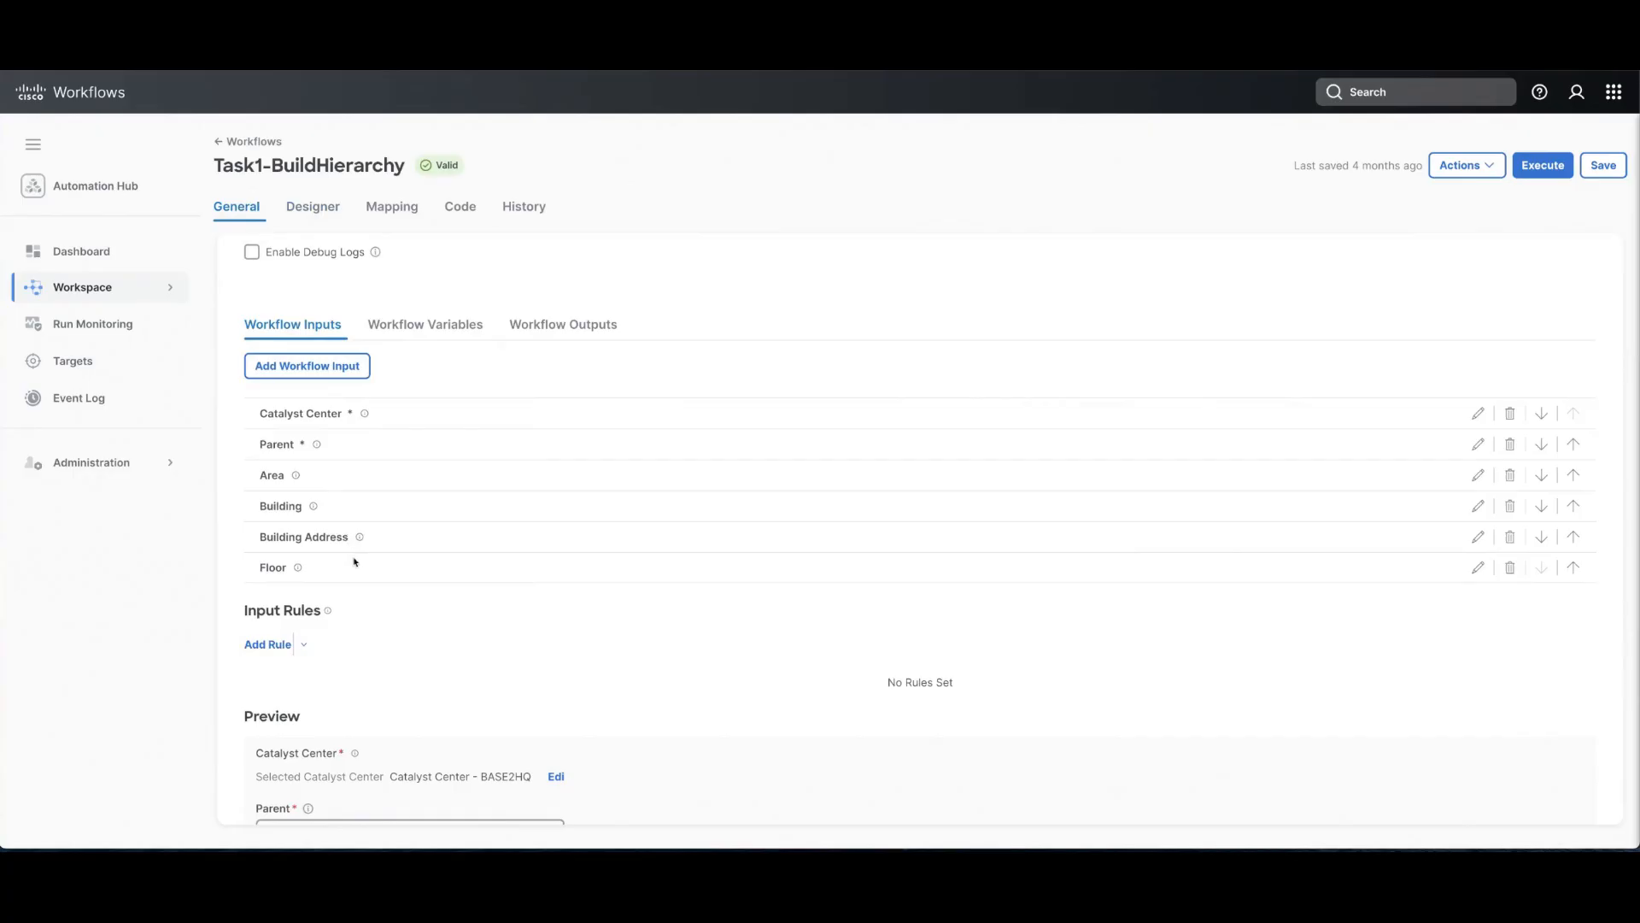
{"action": "scroll", "coordinate": [355, 561], "scroll_direction": "down", "scroll_amount": 3}
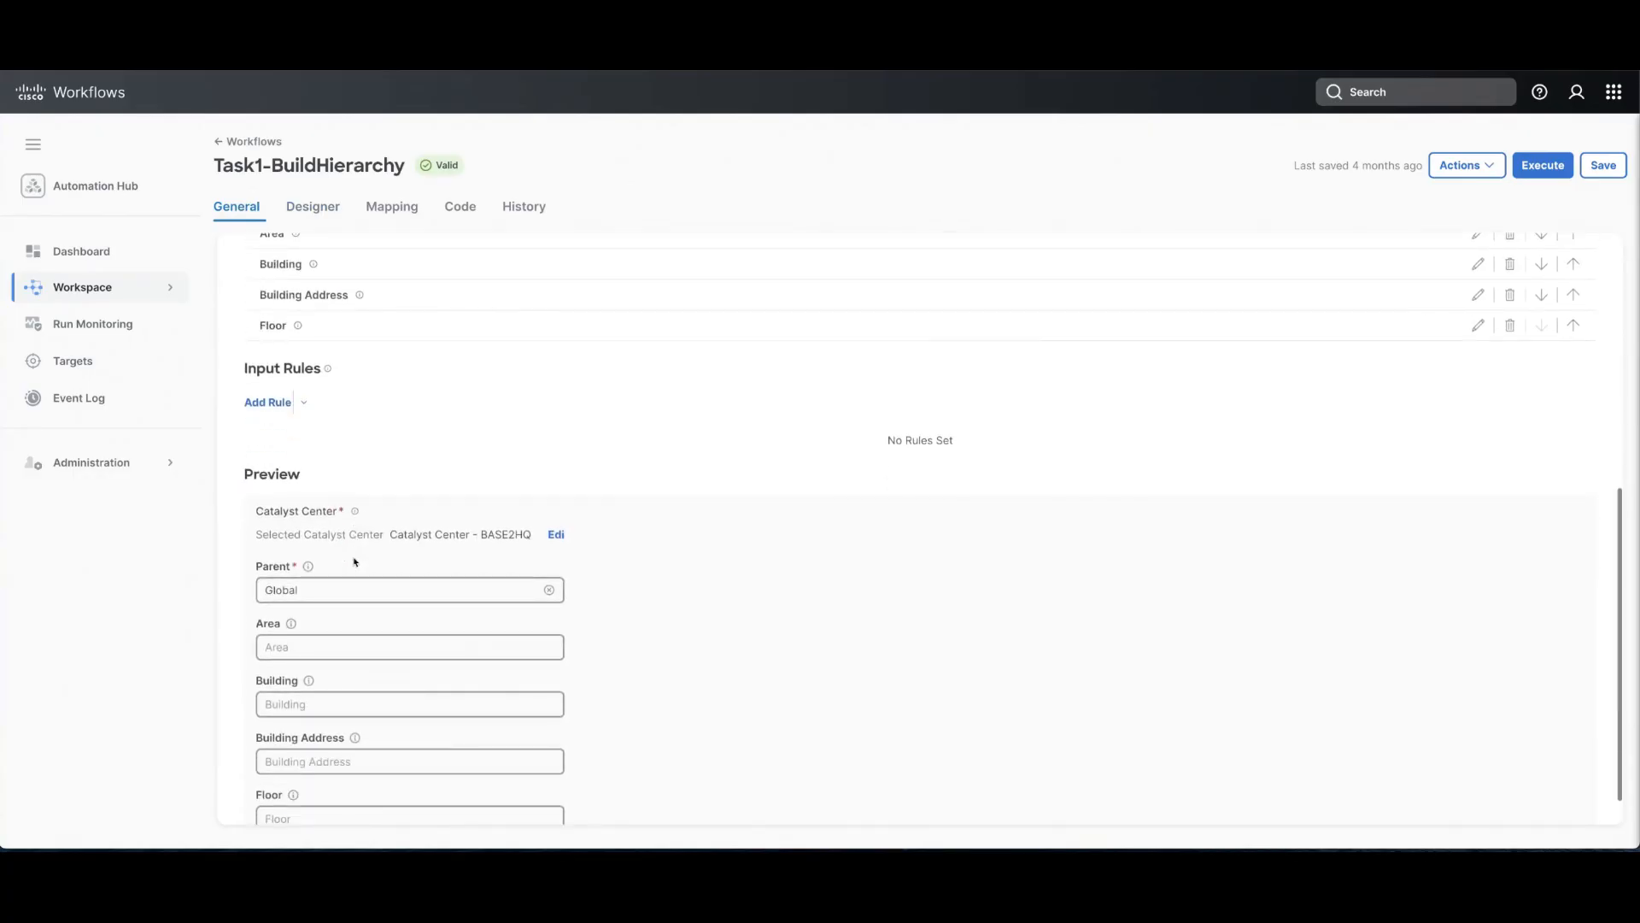
Examine the input form preview from the Parent field through Area, Building and Building Address to Floor.
{"action": "left_click", "coordinate": [363, 585]}
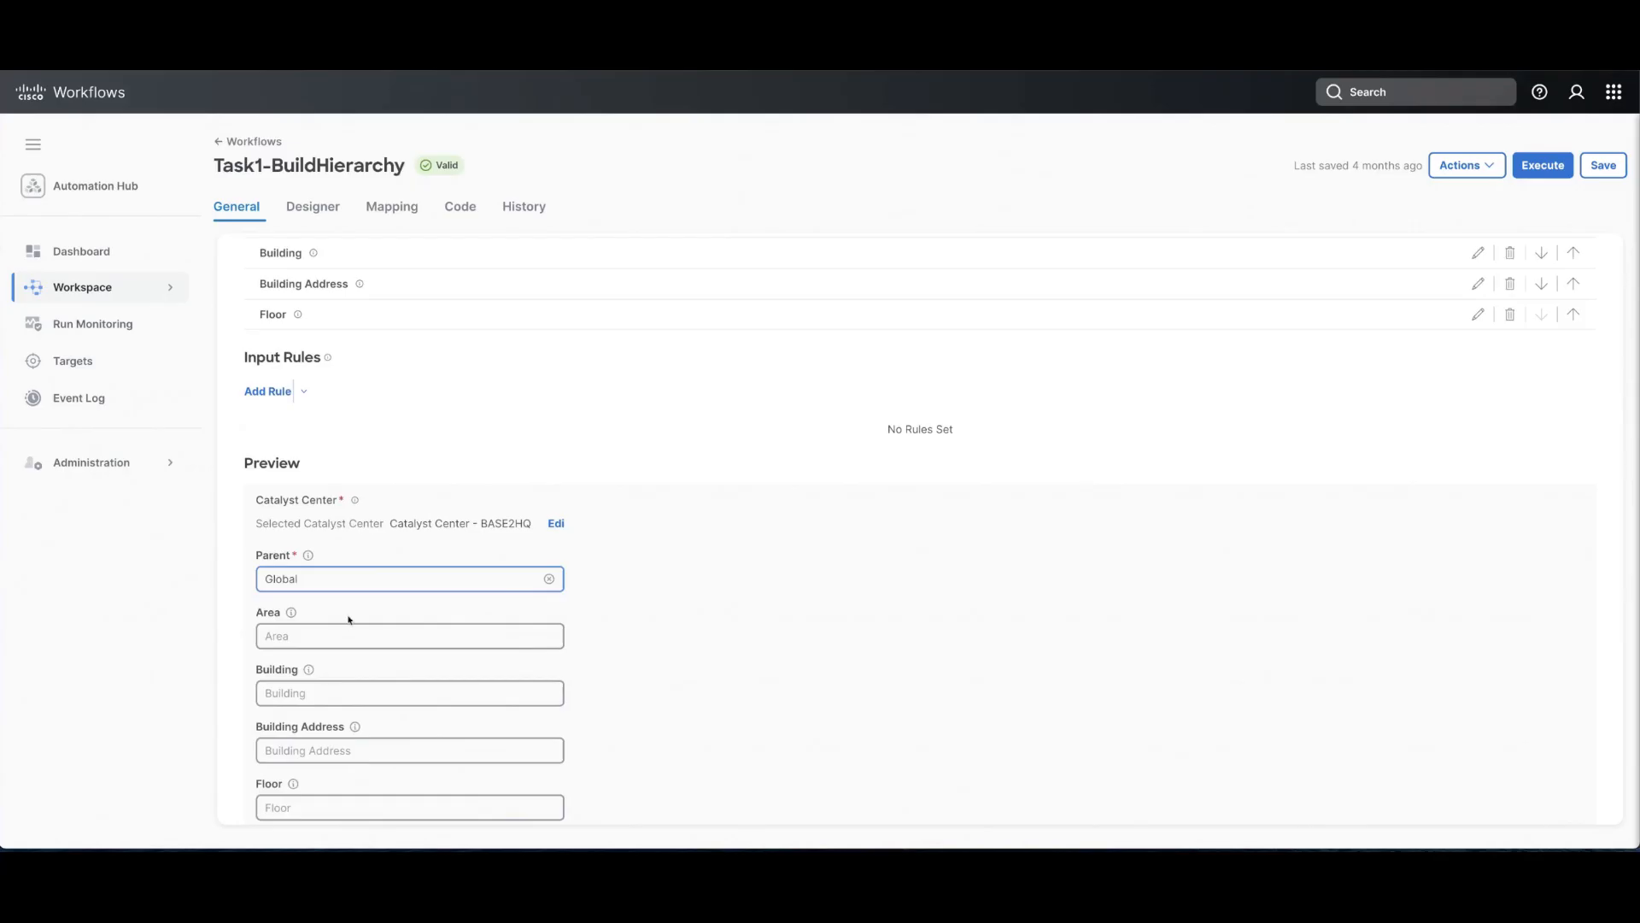
{"action": "scroll", "coordinate": [404, 713], "scroll_direction": "down", "scroll_amount": 1}
{"action": "left_click", "coordinate": [404, 719]}
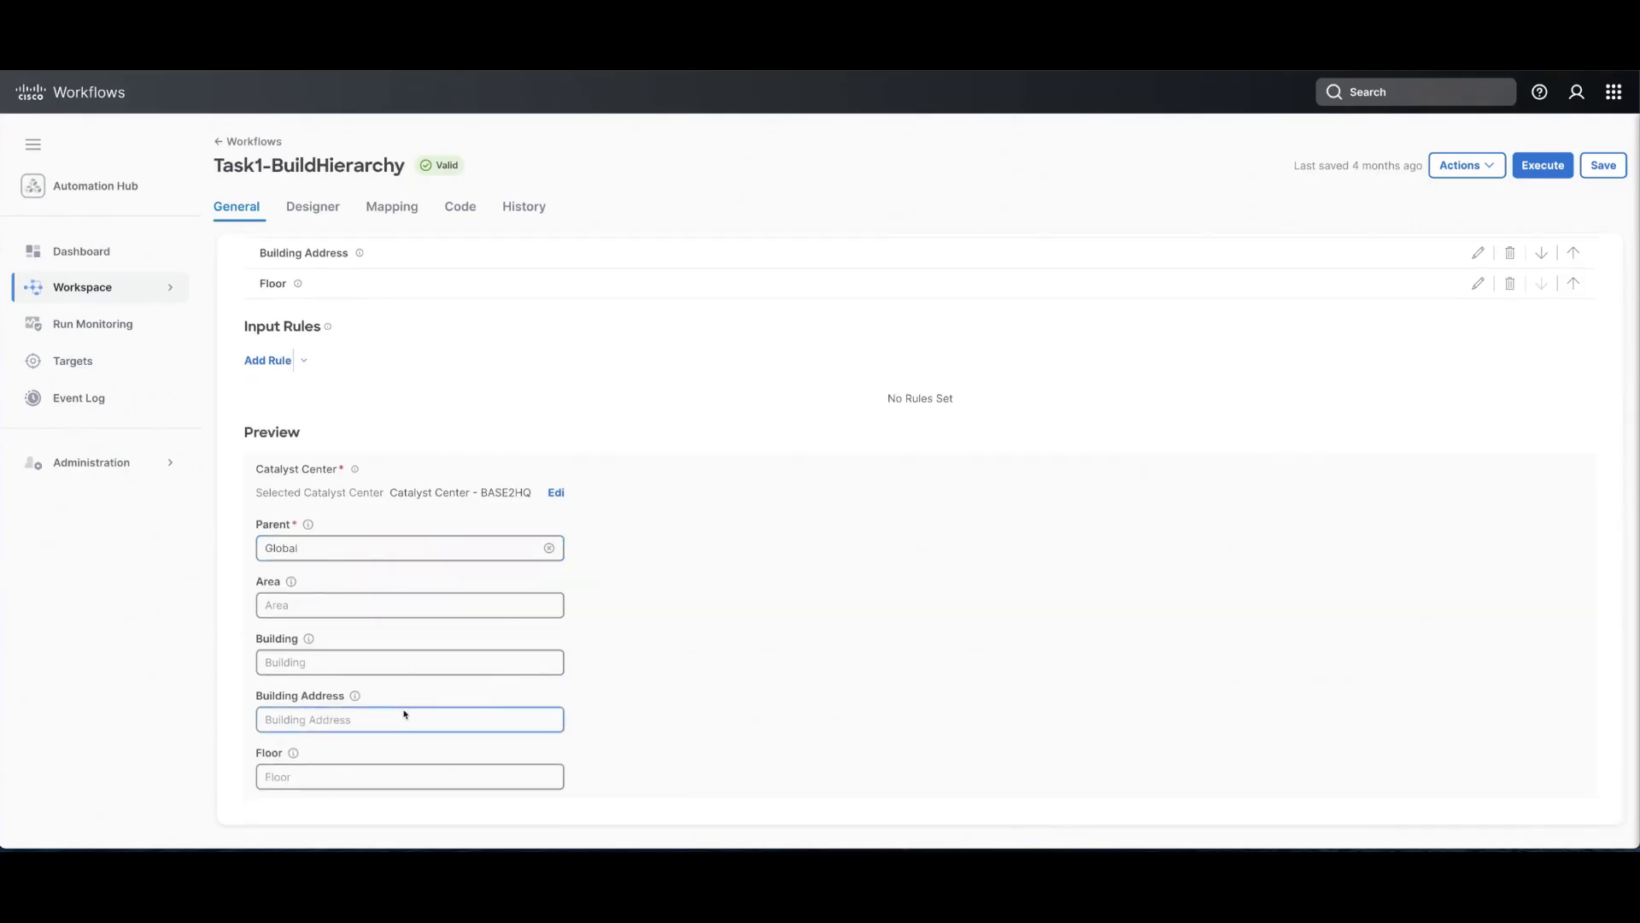
{"action": "scroll", "coordinate": [404, 715], "scroll_direction": "up", "scroll_amount": 5}
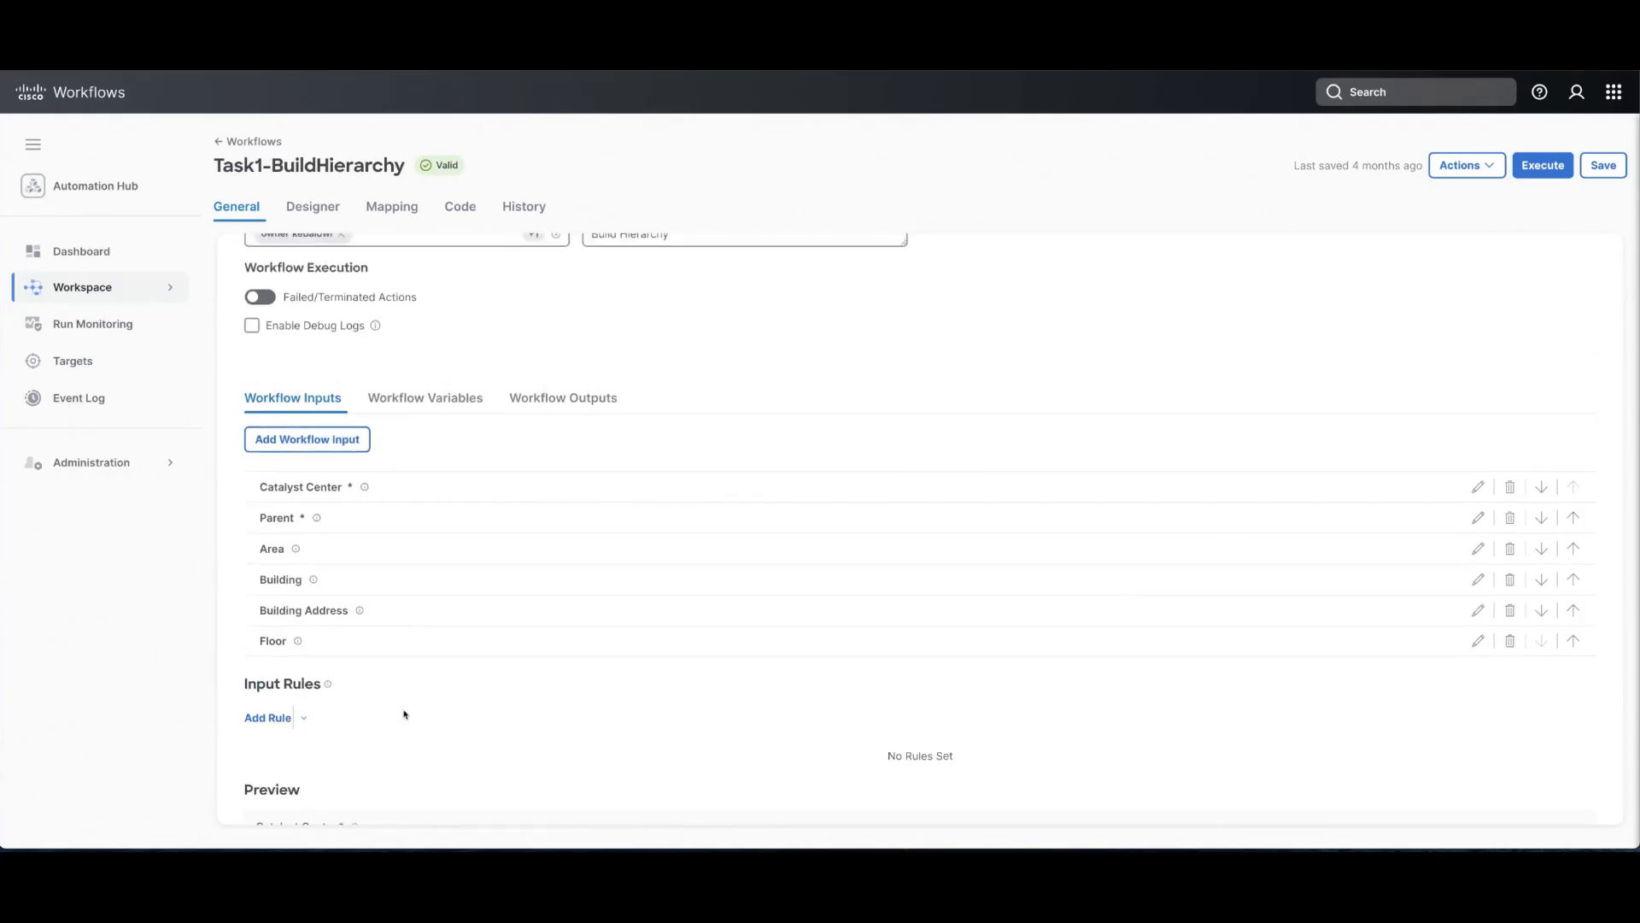
Review the workflow variables and the workflow outputs with their mappings in Task1-BuildHierarchy.
{"action": "left_click", "coordinate": [453, 401]}
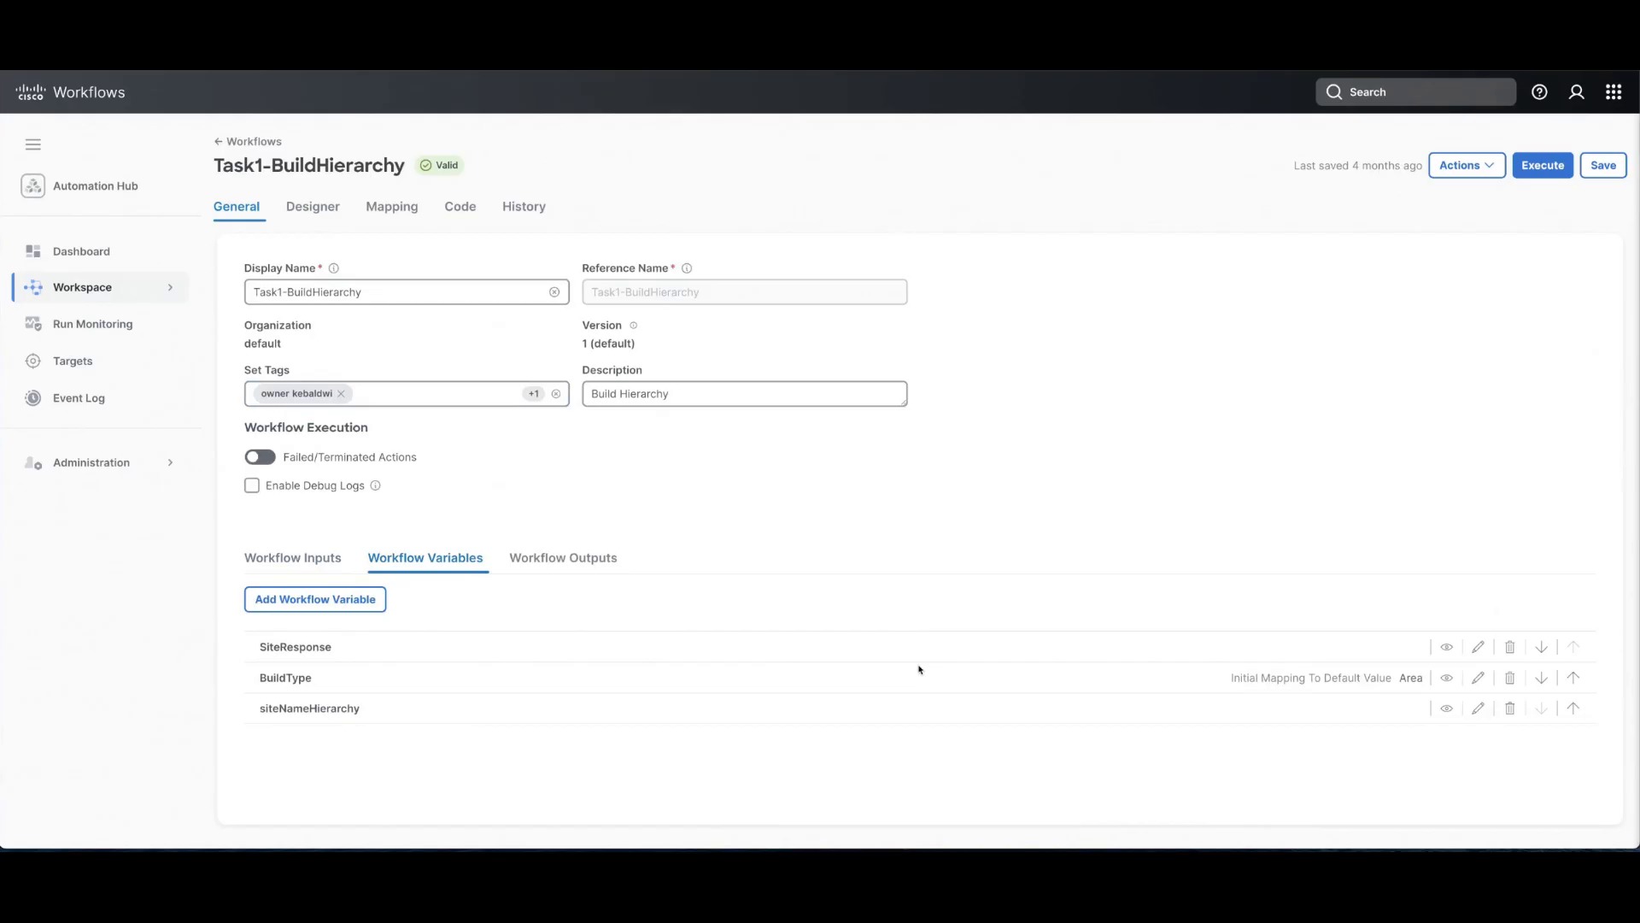
{"action": "left_click", "coordinate": [603, 560]}
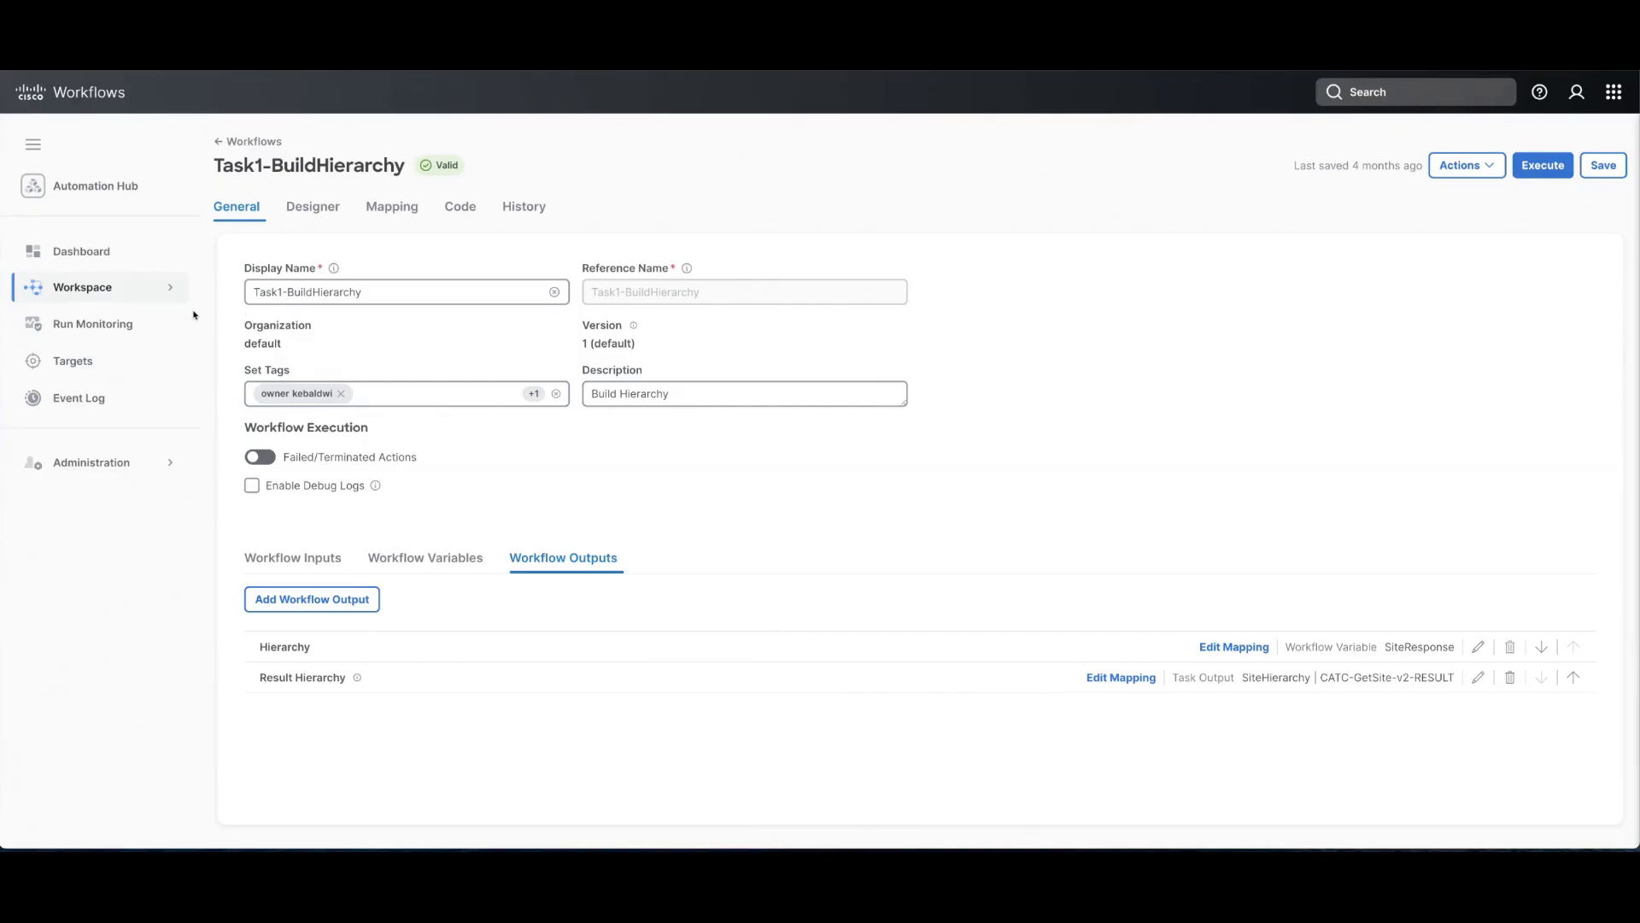
{"action": "left_click", "coordinate": [162, 289]}
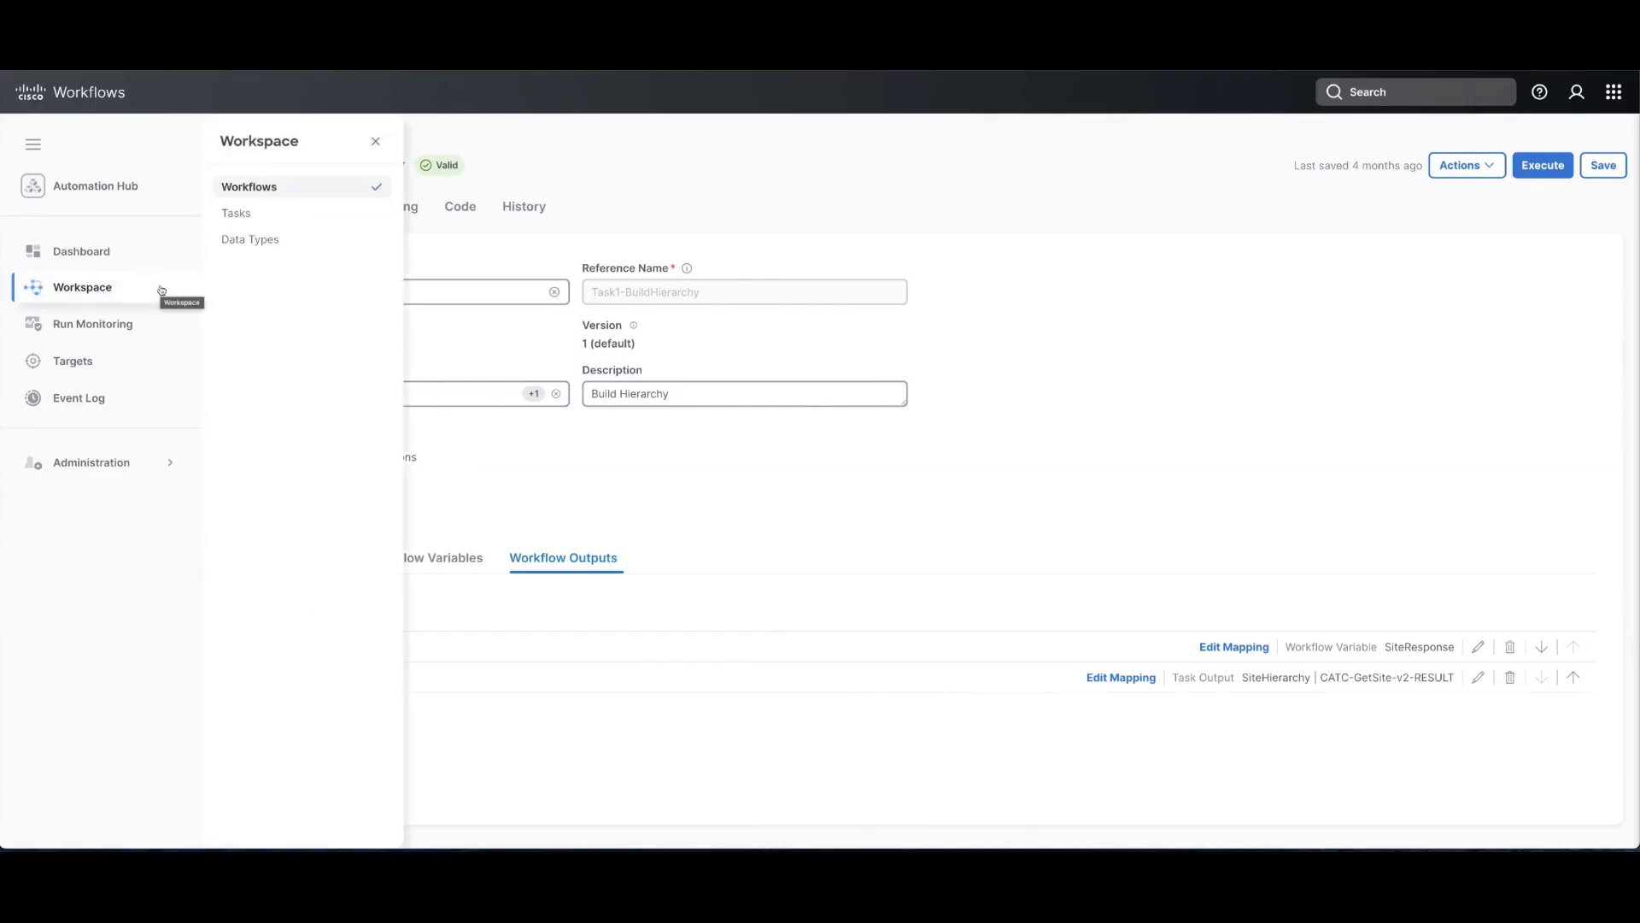
{"action": "left_click", "coordinate": [484, 288]}
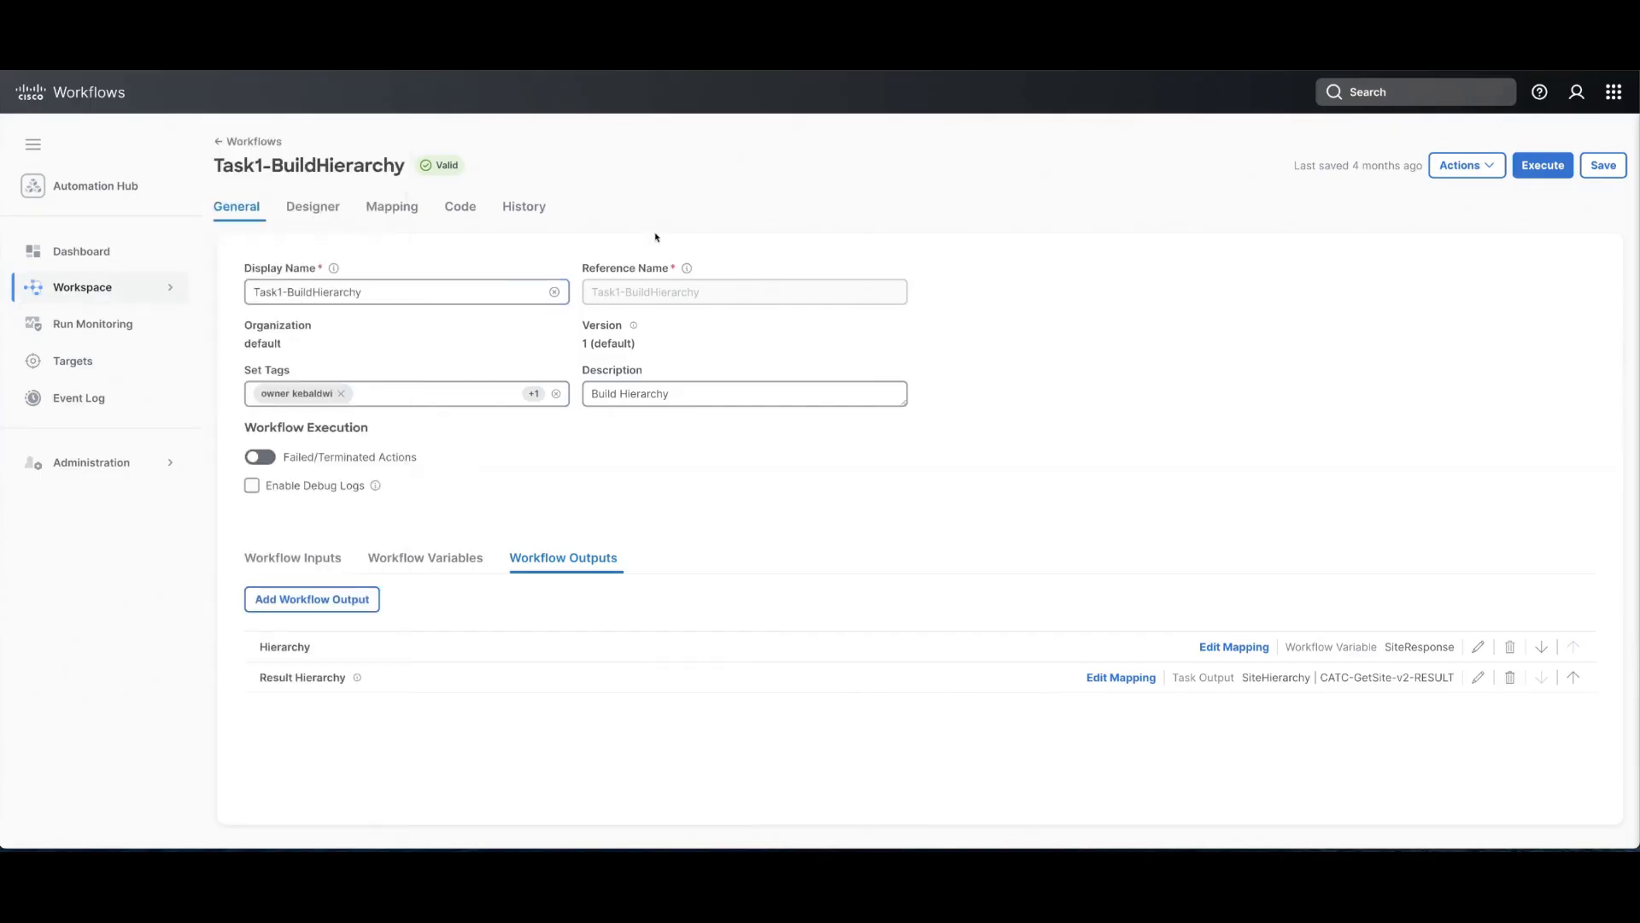